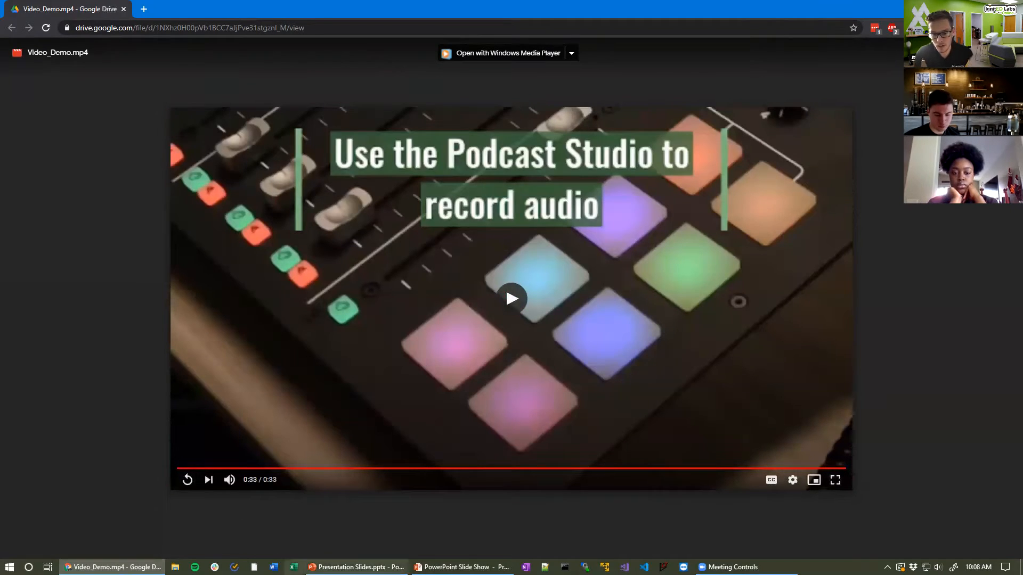
Step: Return to the workshop slide deck once the 33-second sample video ends
left_click(355, 567)
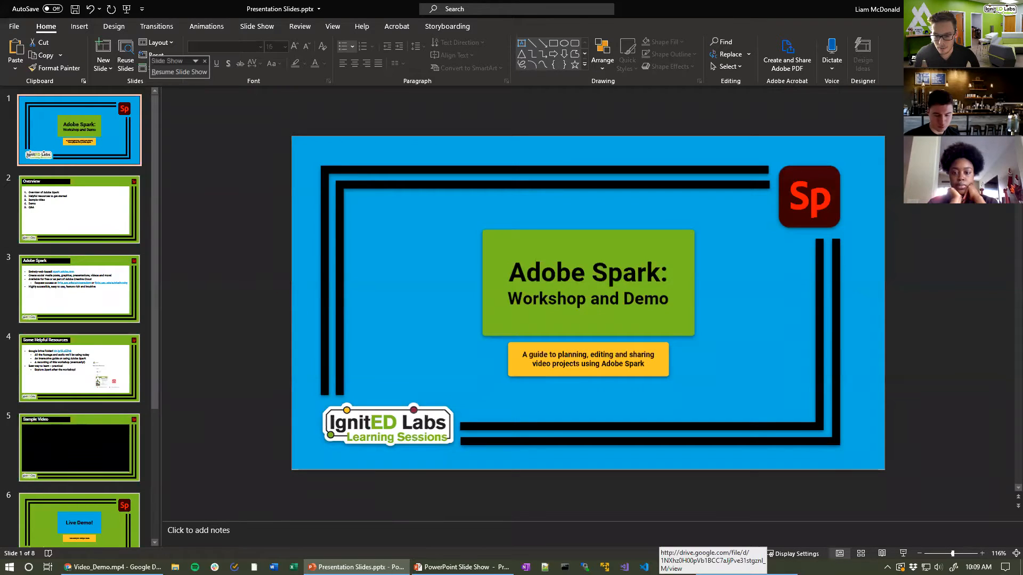
Step: Advance the running slide show to the Live Demo slide, then leave it for the editor
key("alt+Tab")
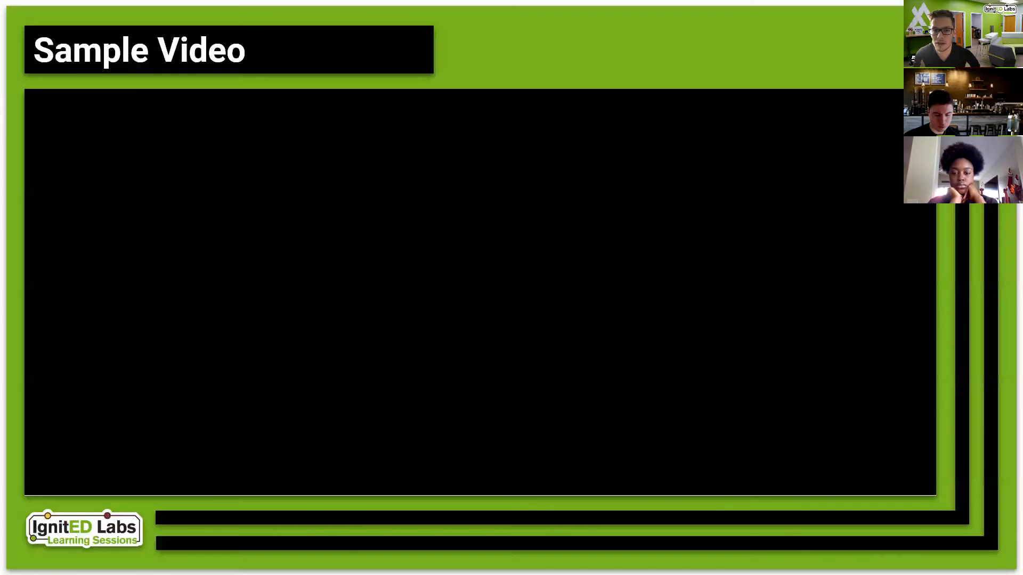
key("Right")
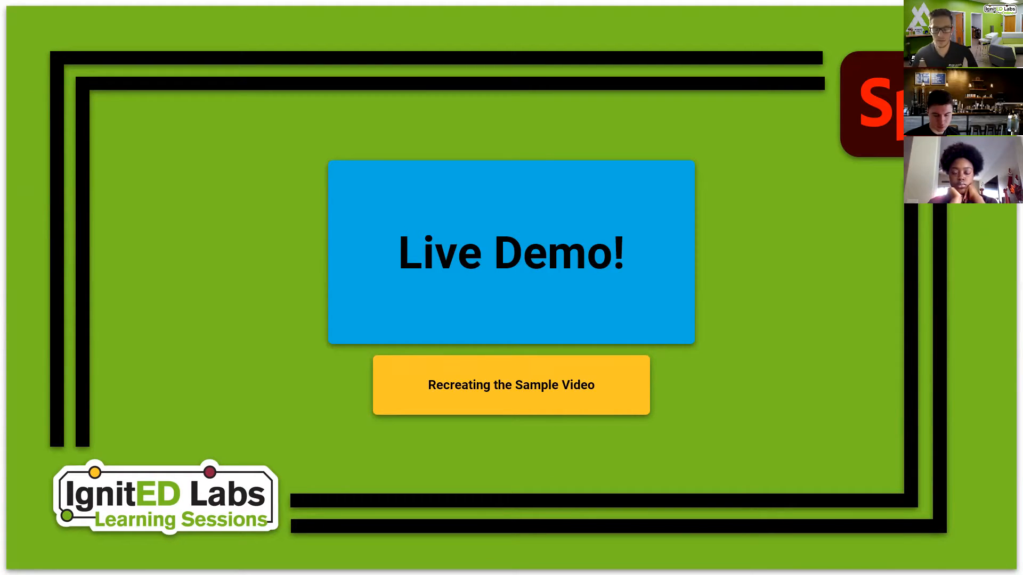
key("alt+Tab")
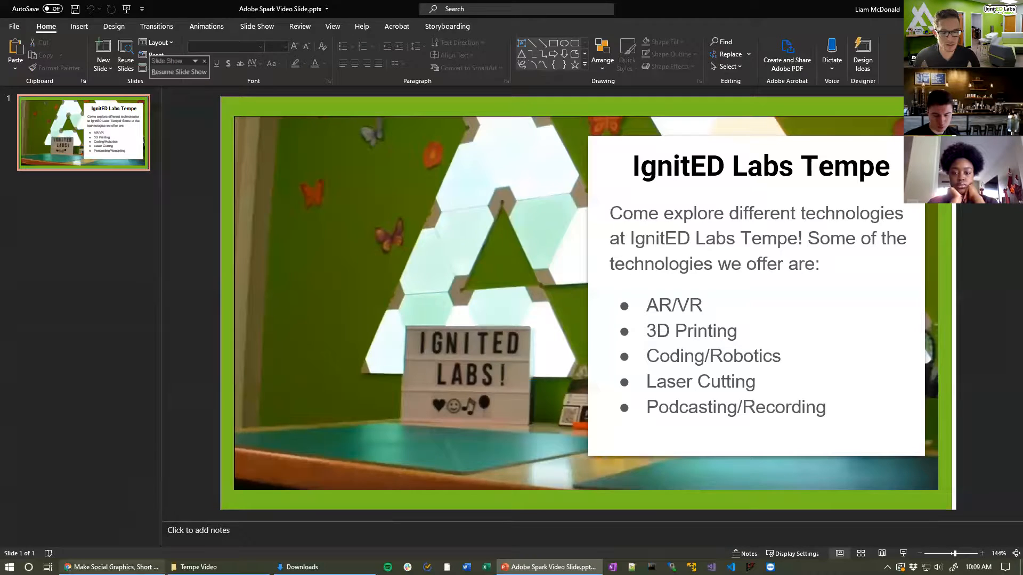
left_click(112, 567)
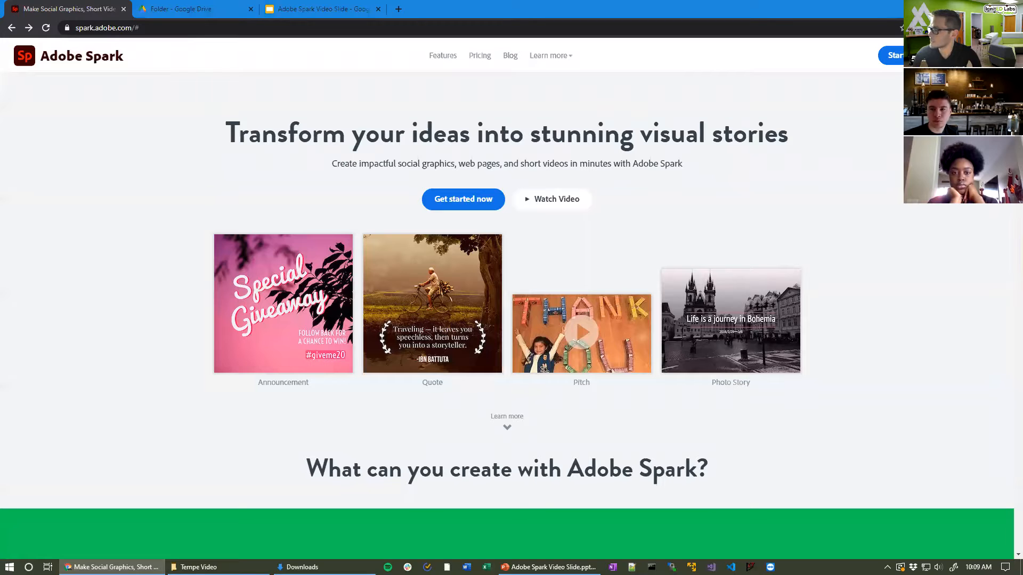
Step: Show the Live Demo slide briefly, then return to the Adobe Spark homepage in Chrome
key("alt+Tab")
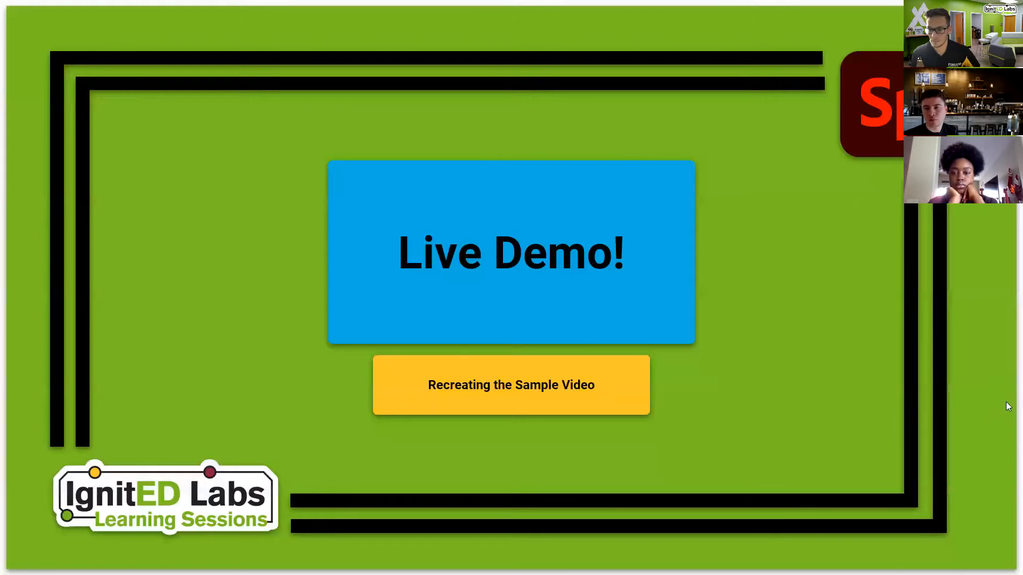
key("alt+Tab")
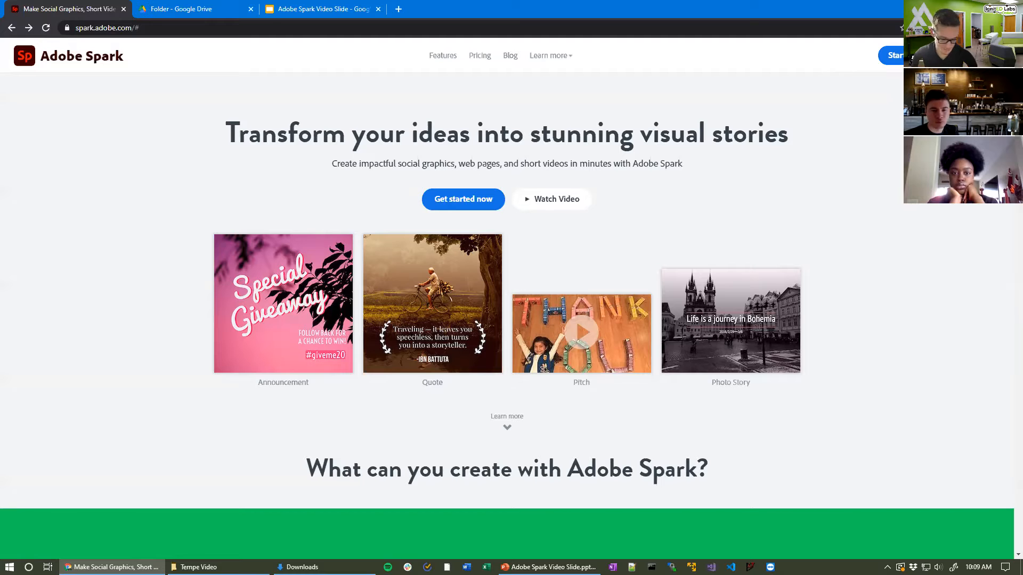
left_click(1005, 568)
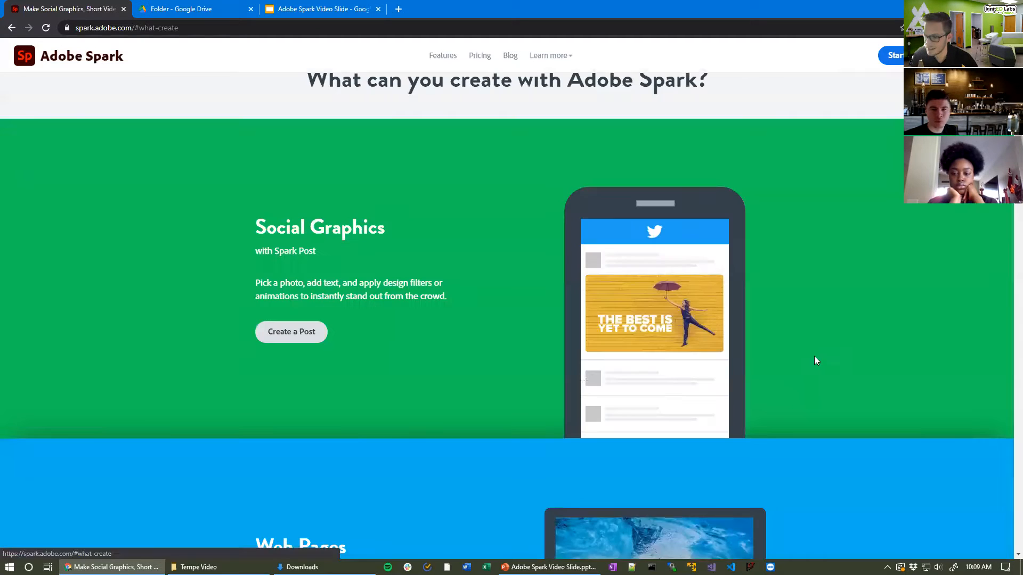
Step: Scroll through the Adobe Spark homepage features and point out the teacher or student sign-in option
scroll(142, 188, "up", 10)
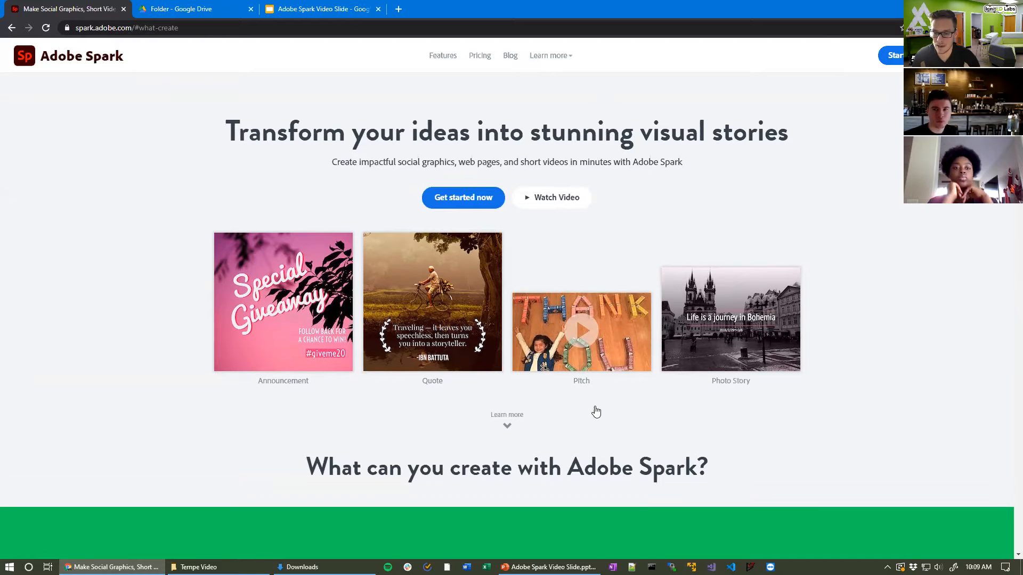
scroll(596, 411, "down", 8)
scroll(505, 260, "down", 6)
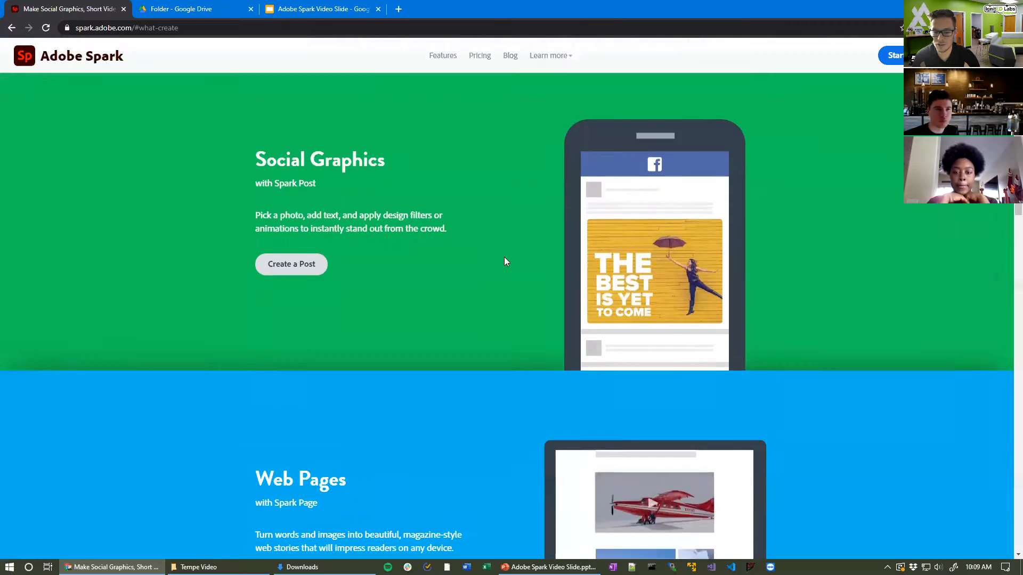
scroll(502, 317, "down", 15)
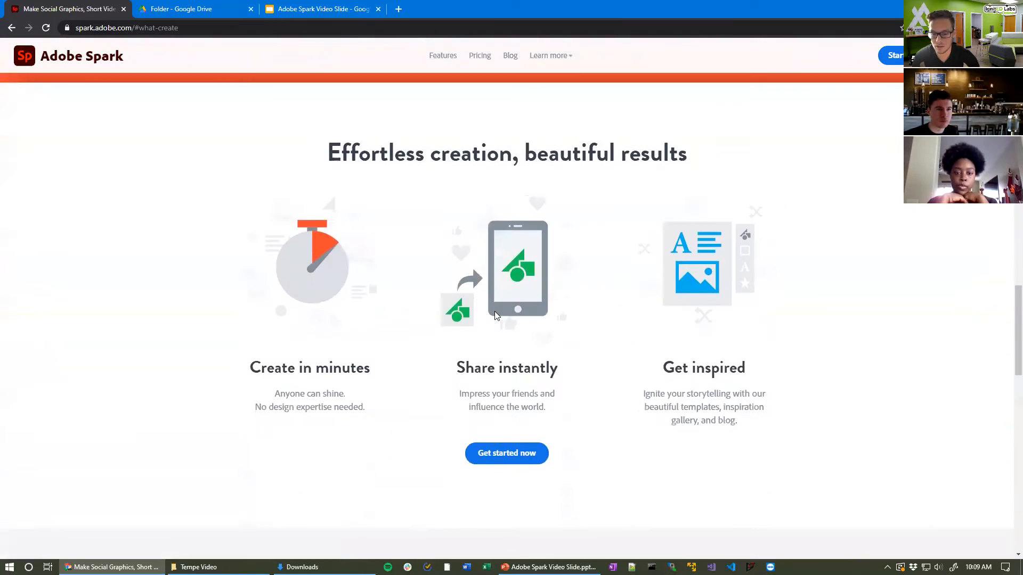
scroll(507, 320, "up", 8)
scroll(506, 319, "up", 20)
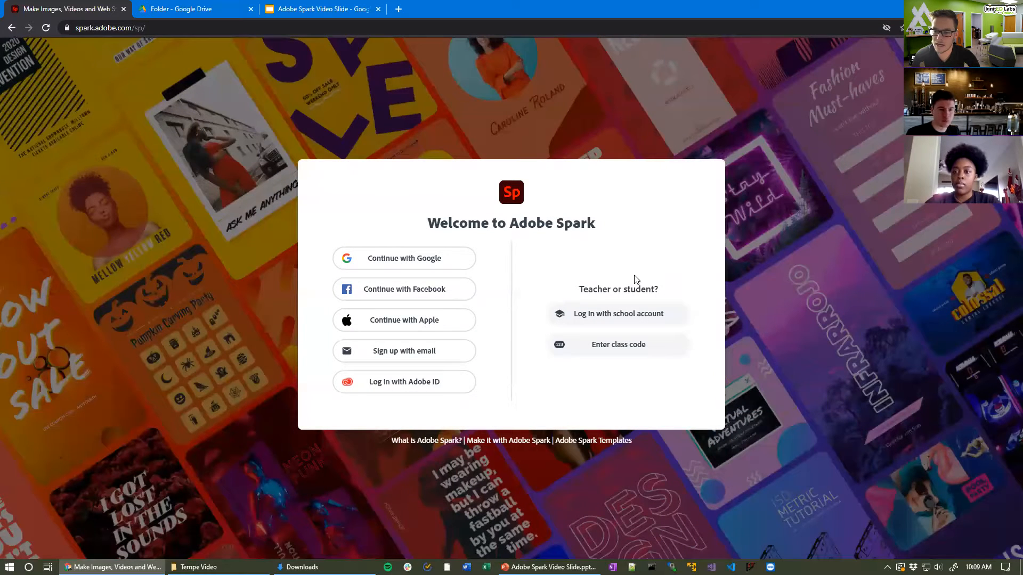
left_click_drag(580, 291, 643, 299)
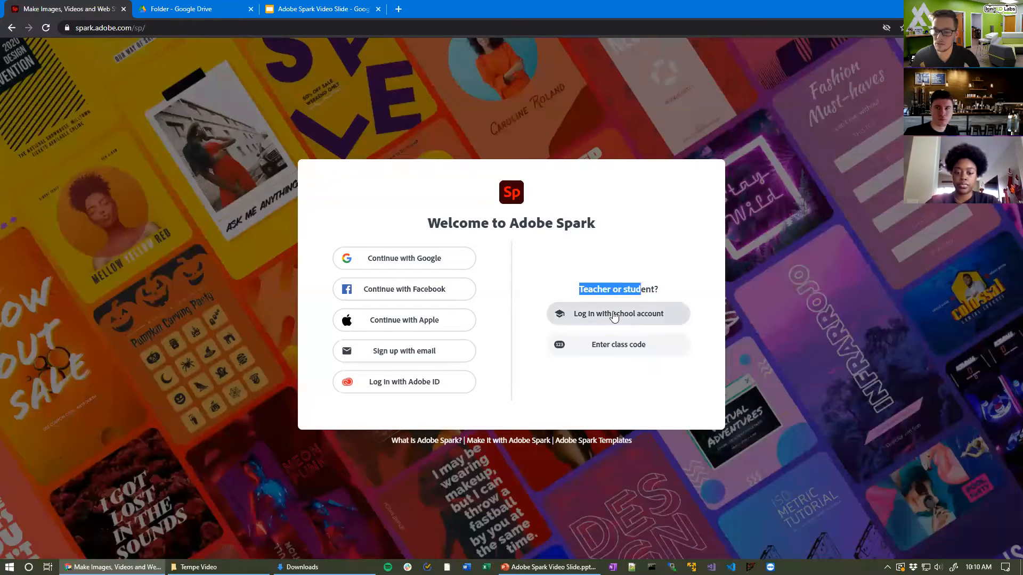
Step: Choose school-account login, fill in the saved email address and continue
left_click(596, 317)
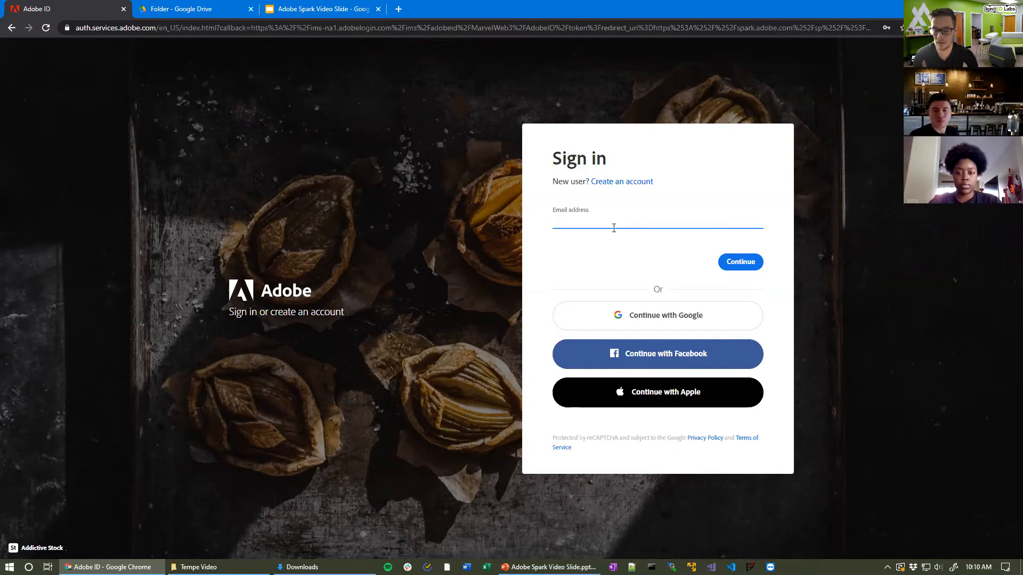
type("lsmdo")
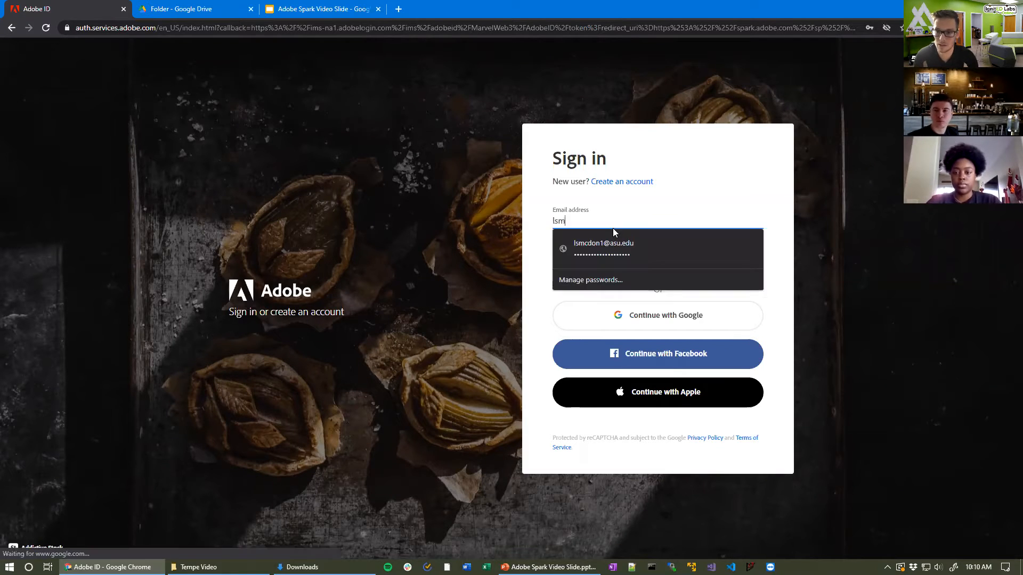
key("BackSpace")
key("BackSpace")
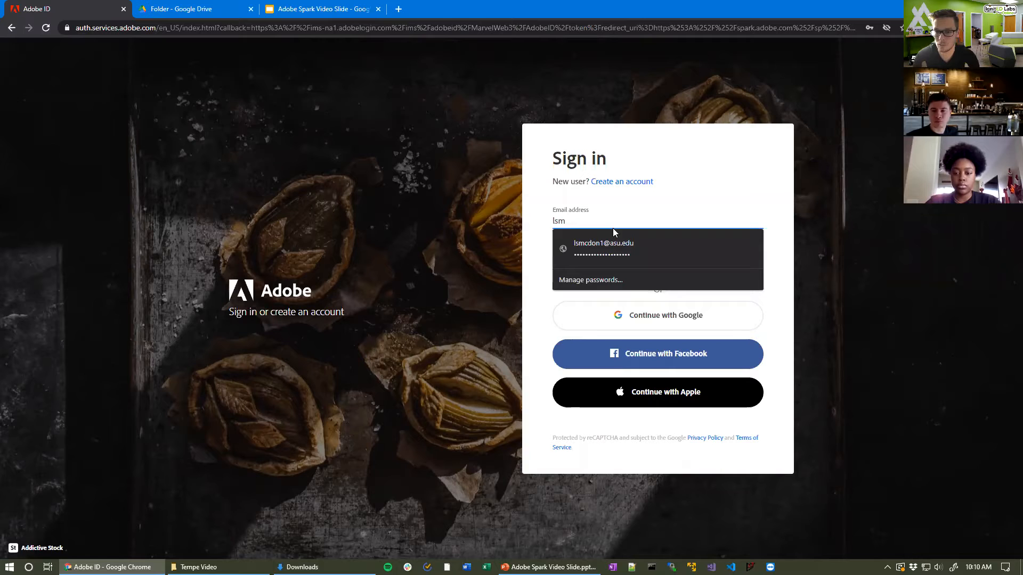
left_click(620, 243)
left_click(738, 260)
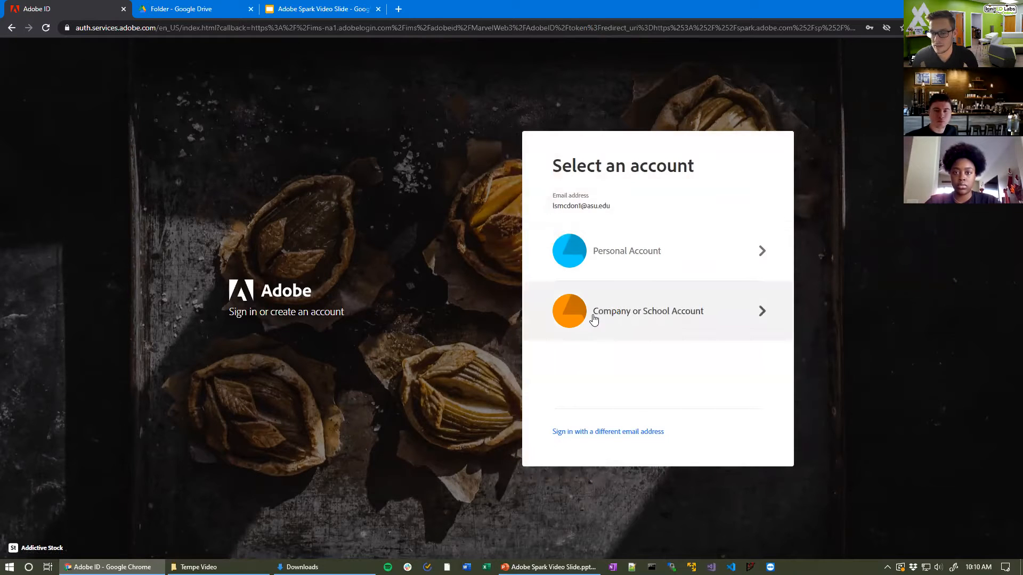
Step: Pick Company or School Account and sign in with the saved university user ID and password
left_click(679, 316)
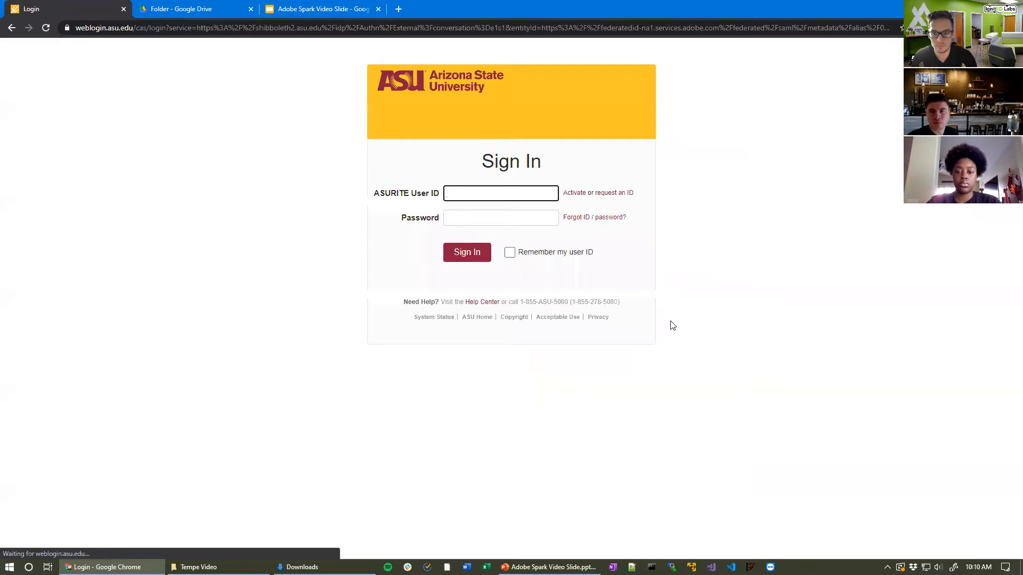
left_click(533, 194)
left_click(586, 230)
left_click(468, 252)
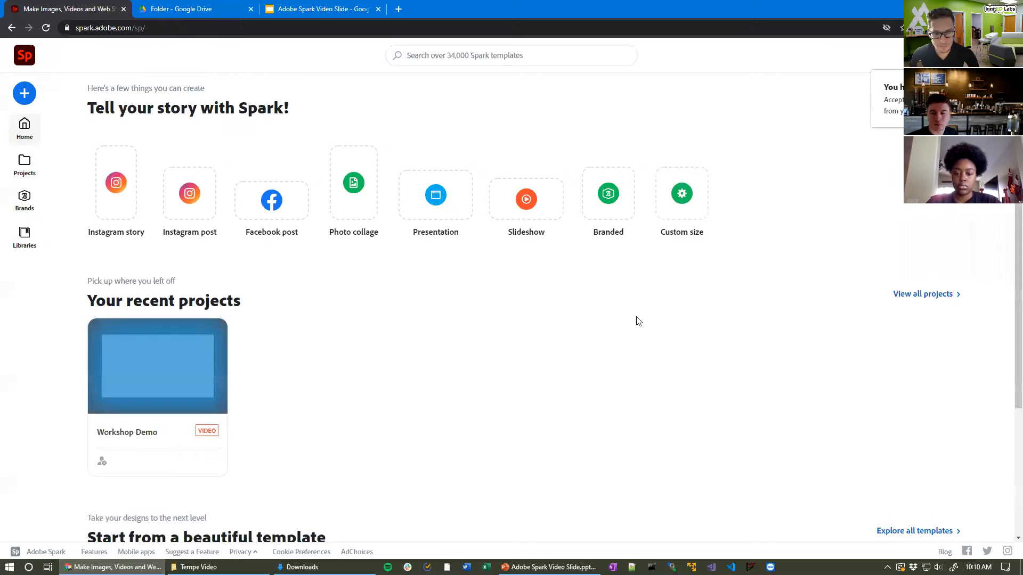
Step: Browse the home page templates, then bring up the create-new list of project types
scroll(407, 341, "down", 2)
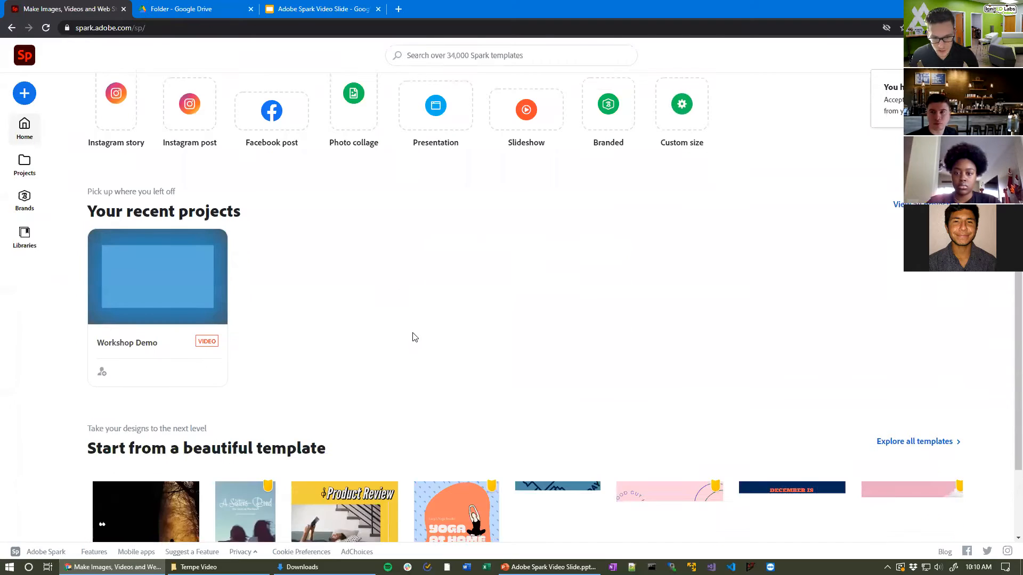
scroll(693, 277, "up", 2)
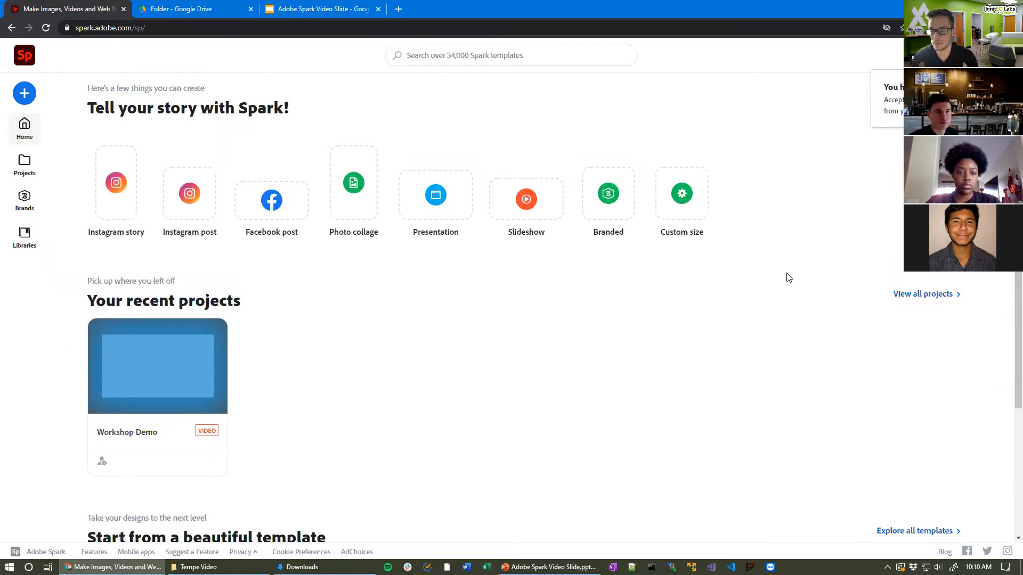
scroll(768, 288, "down", 3)
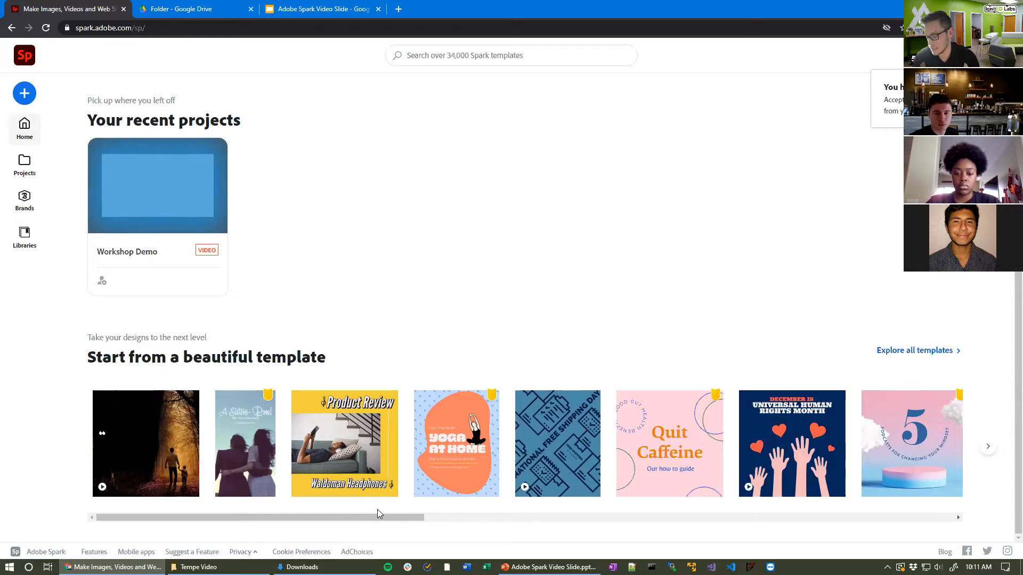
scroll(424, 429, "up", 3)
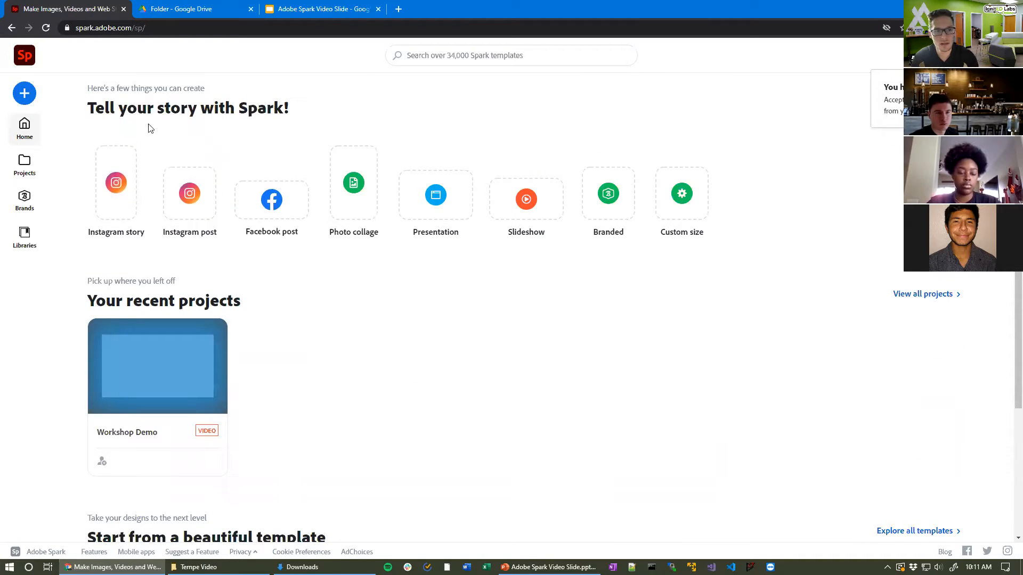
left_click(25, 94)
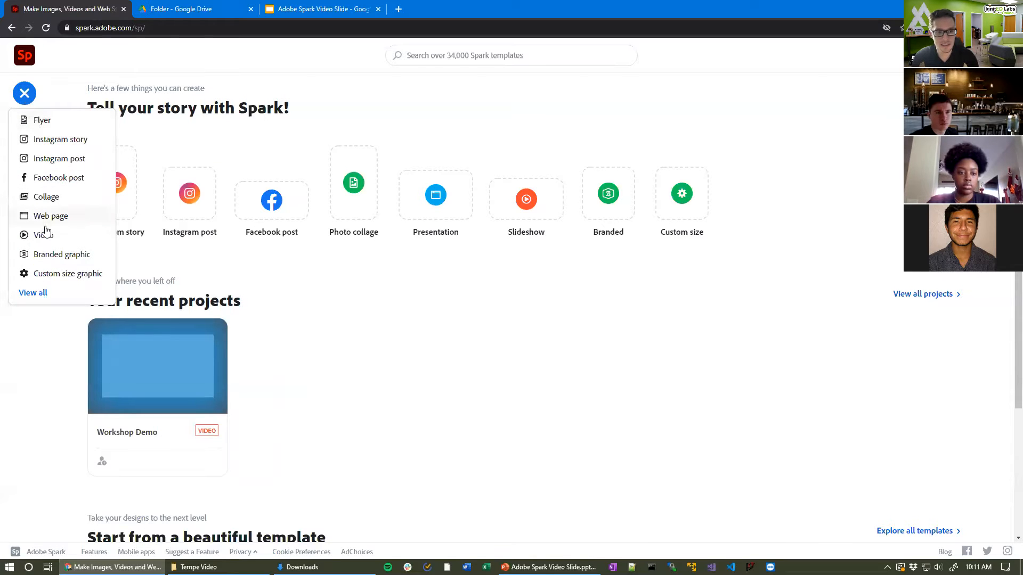
Step: Start a new Video project titled 'Tempe Lab'
left_click(69, 241)
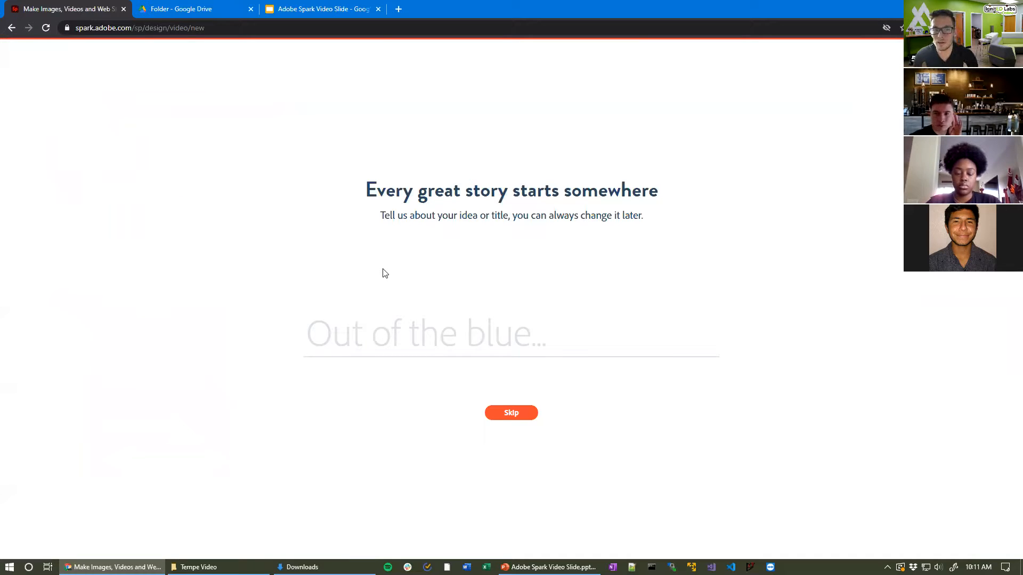
type("Tempe Lab")
left_click(512, 413)
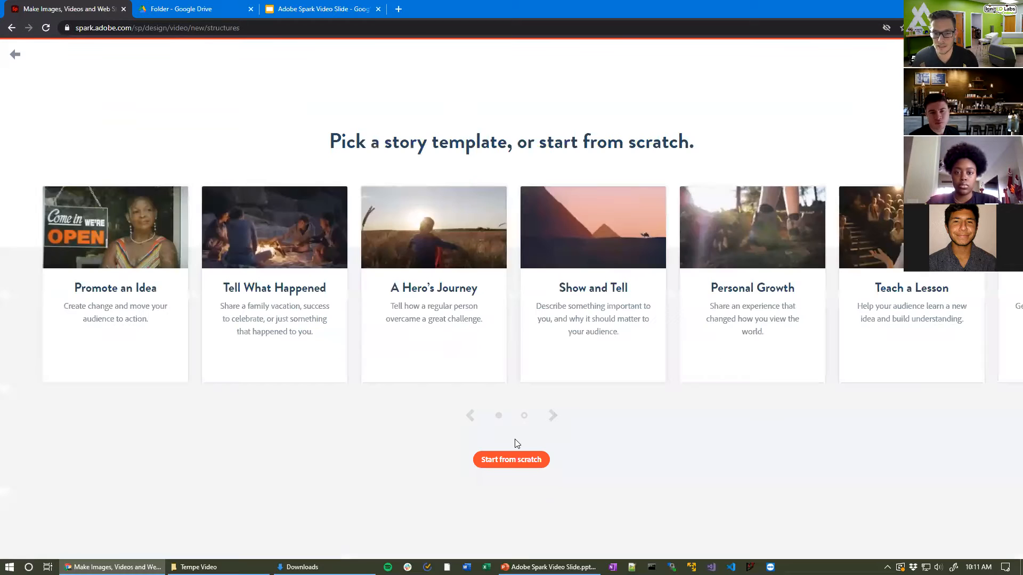
Step: Show more story templates and start from Make Up My Own
mouse_move(321, 231)
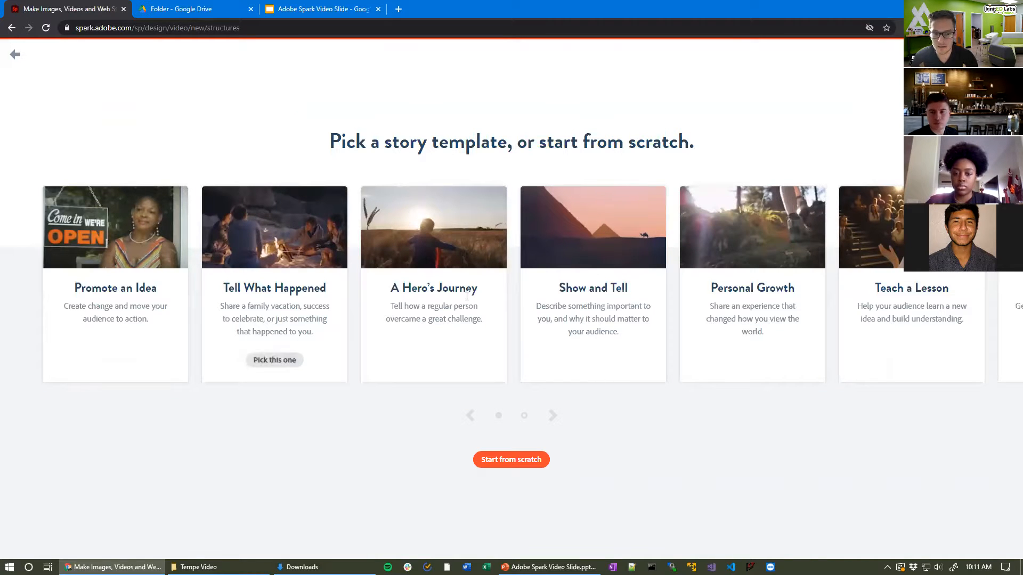
left_click(558, 420)
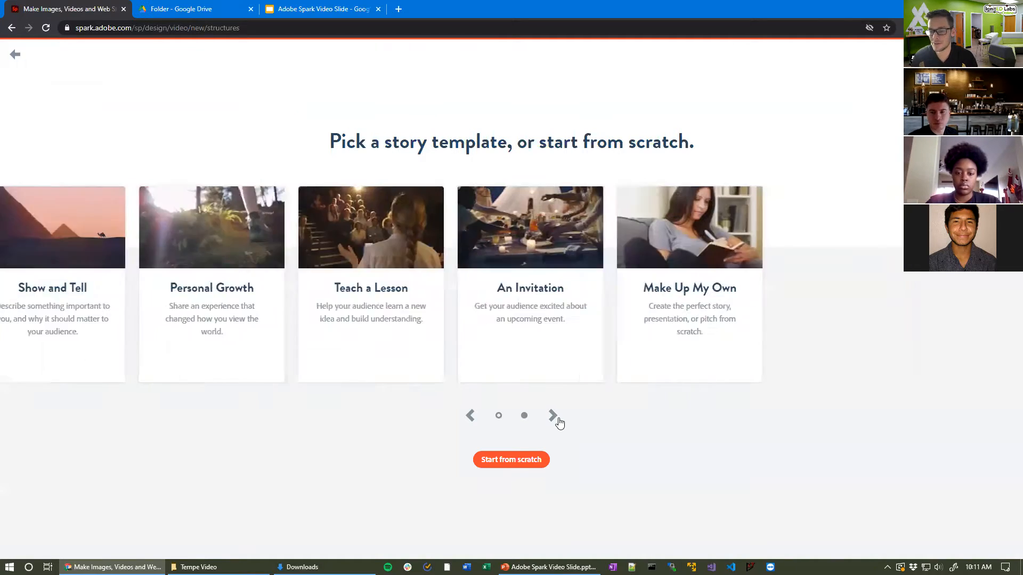
mouse_move(281, 335)
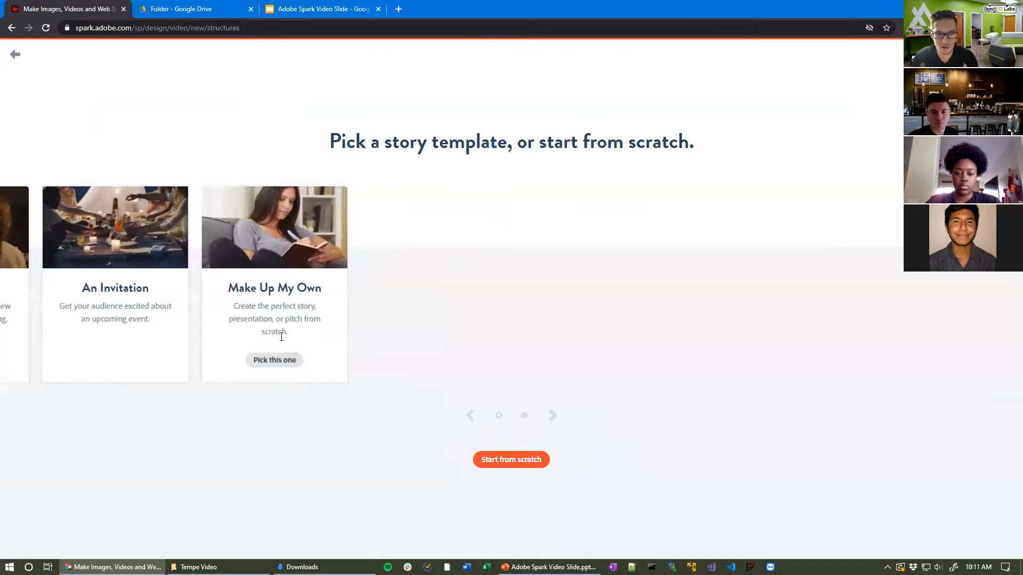
left_click(281, 367)
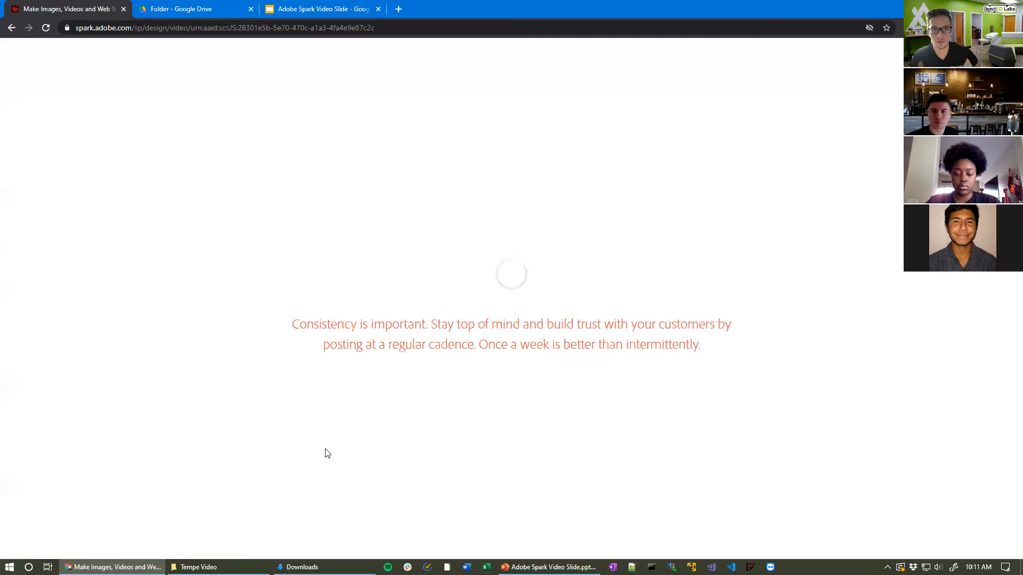
Step: Open the Adobe Spark workshop reference guide from Google Drive and scroll through it
left_click(194, 11)
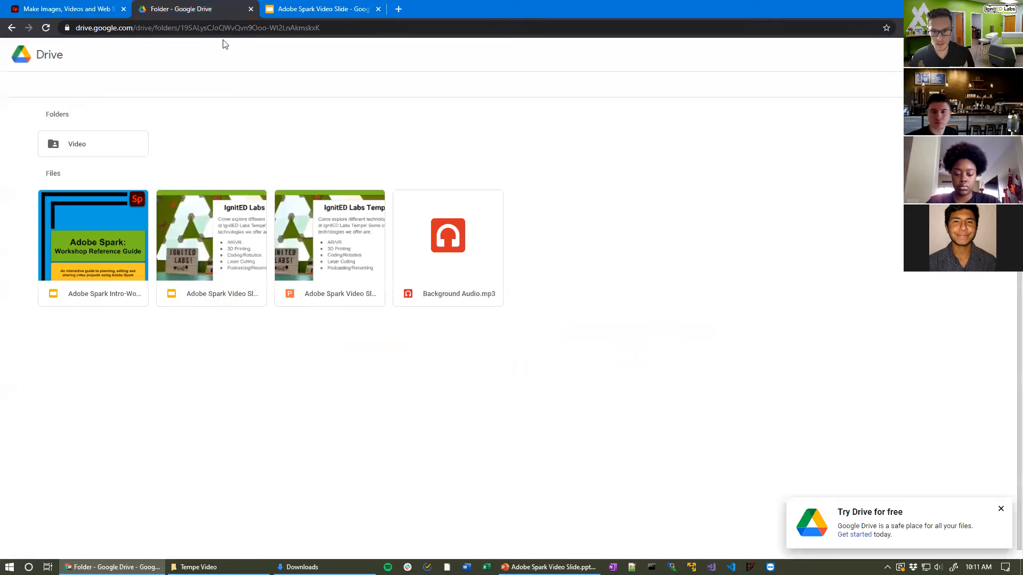
double_click(99, 263)
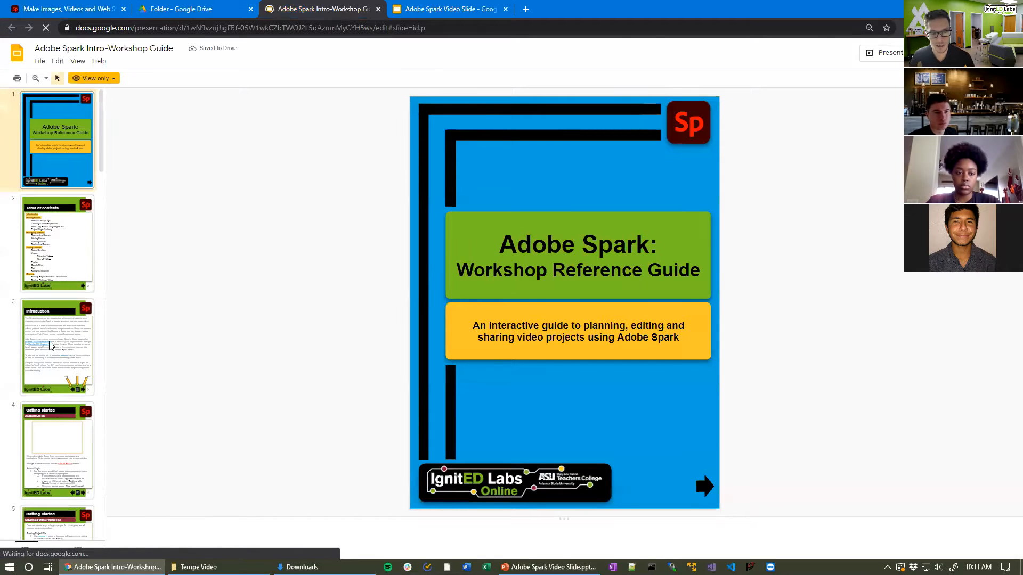
scroll(58, 416, "down", 8)
scroll(71, 396, "down", 7)
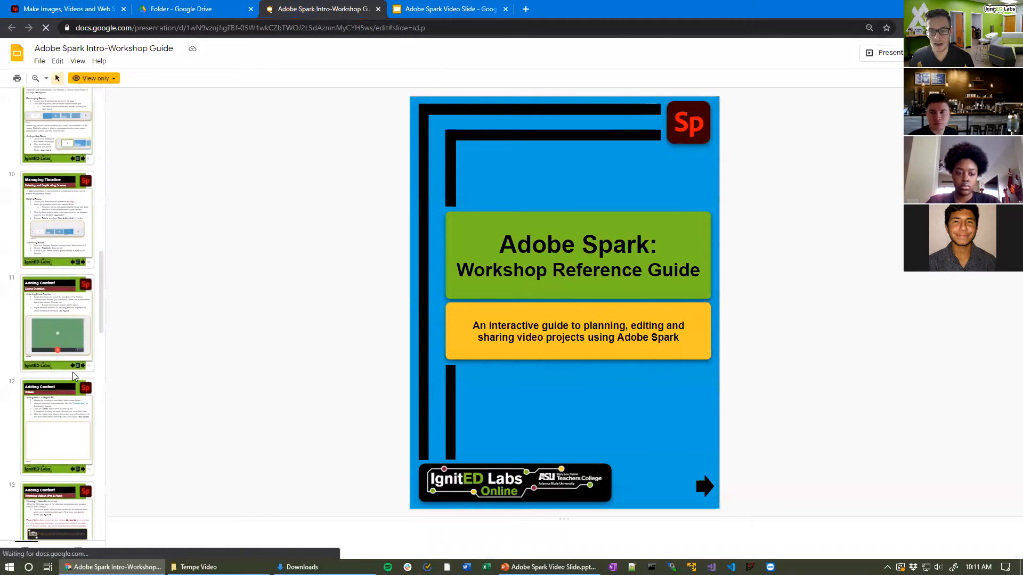
scroll(75, 376, "up", 15)
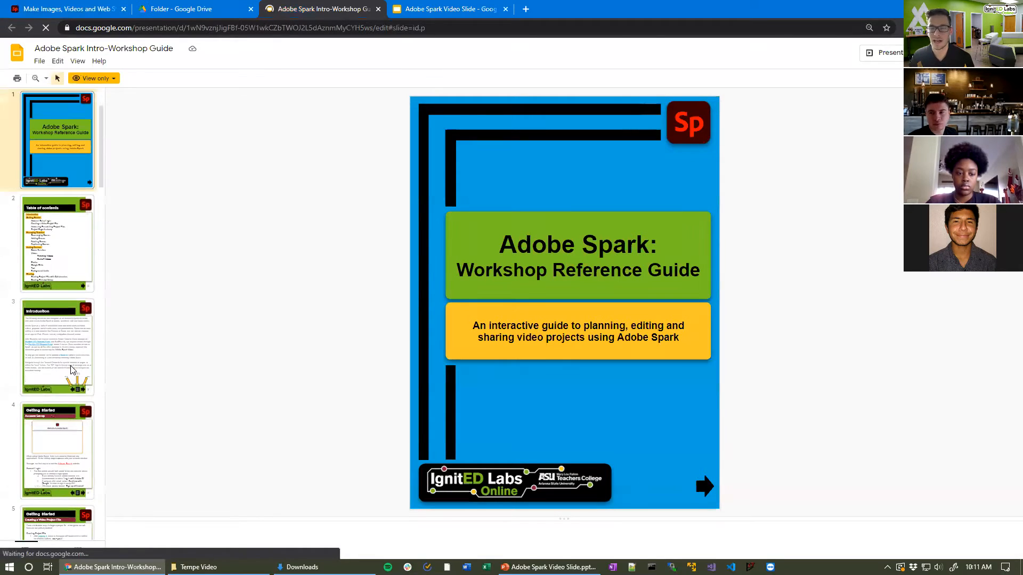
Step: Check the Video clips folder in Drive, go back to the workshop folder, and return to Spark
left_click(205, 5)
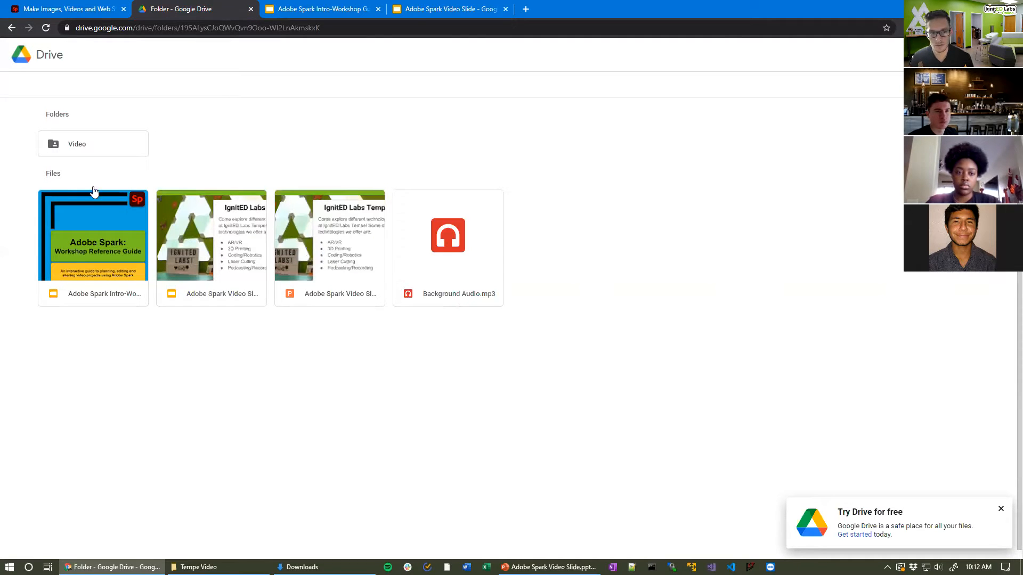
double_click(69, 154)
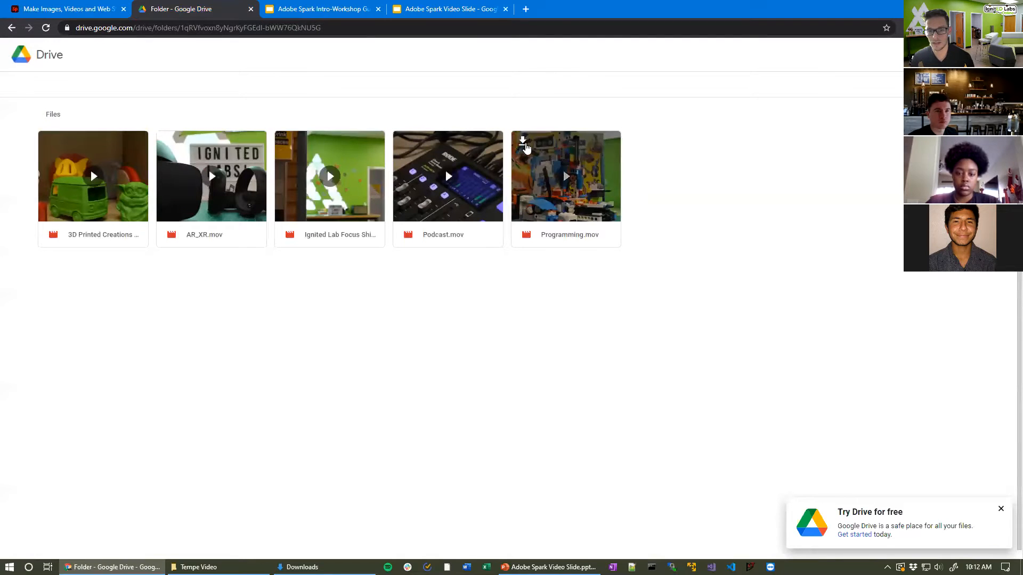
left_click(11, 28)
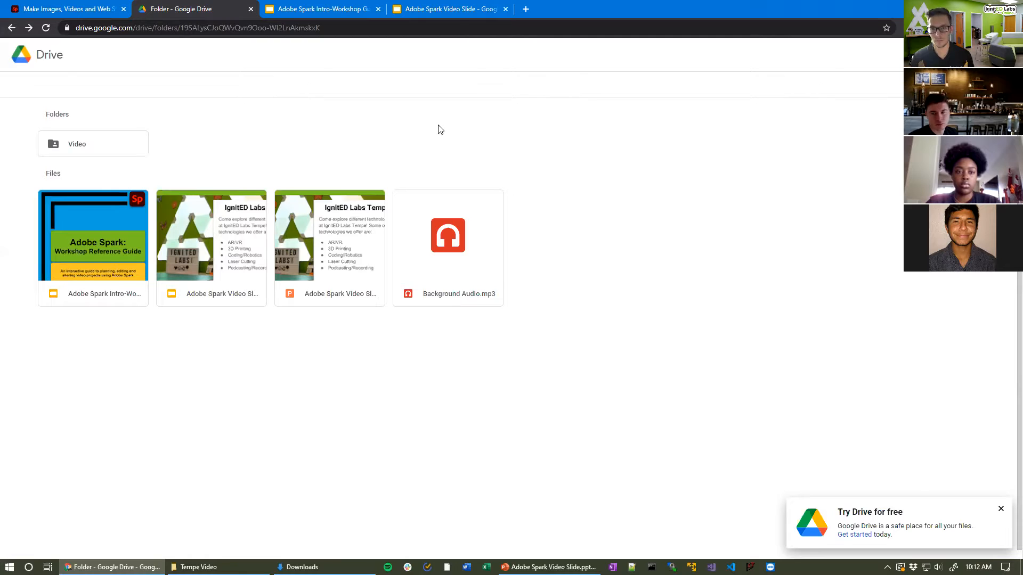
left_click(78, 7)
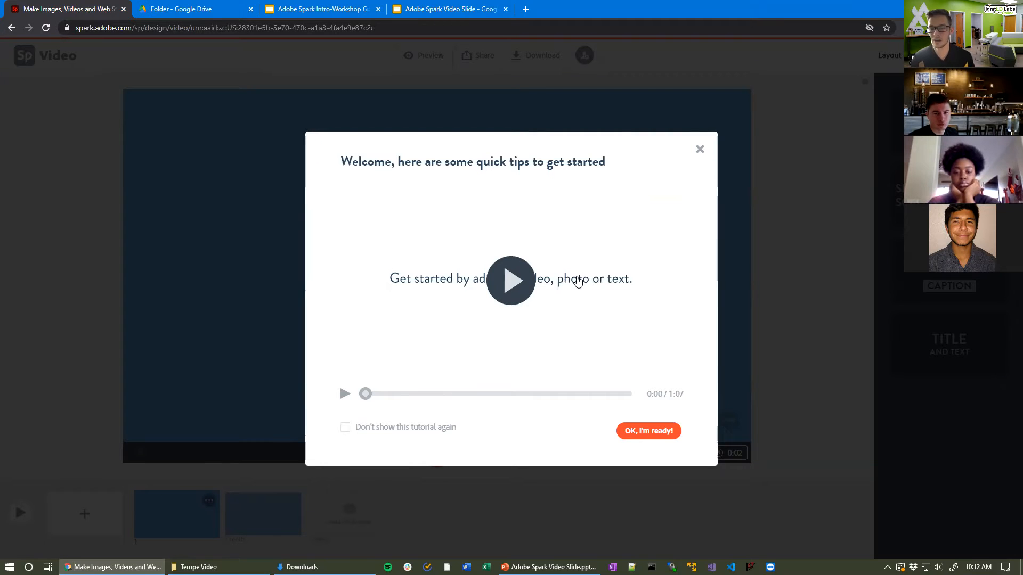
Step: Dismiss the welcome tips, glance at the Theme and Layout panels, and view the Credits slide
left_click(700, 150)
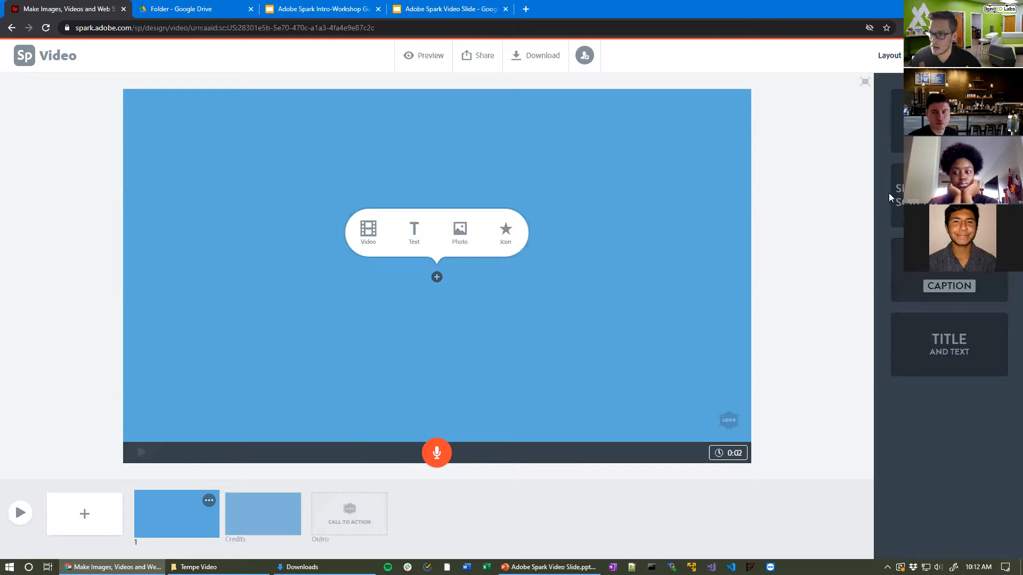
left_click(927, 55)
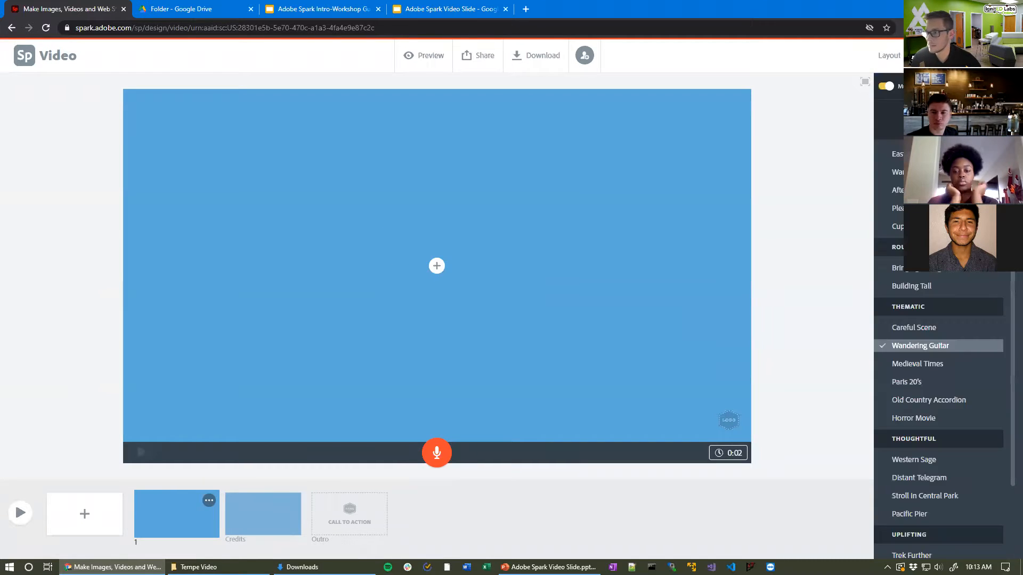
left_click(889, 55)
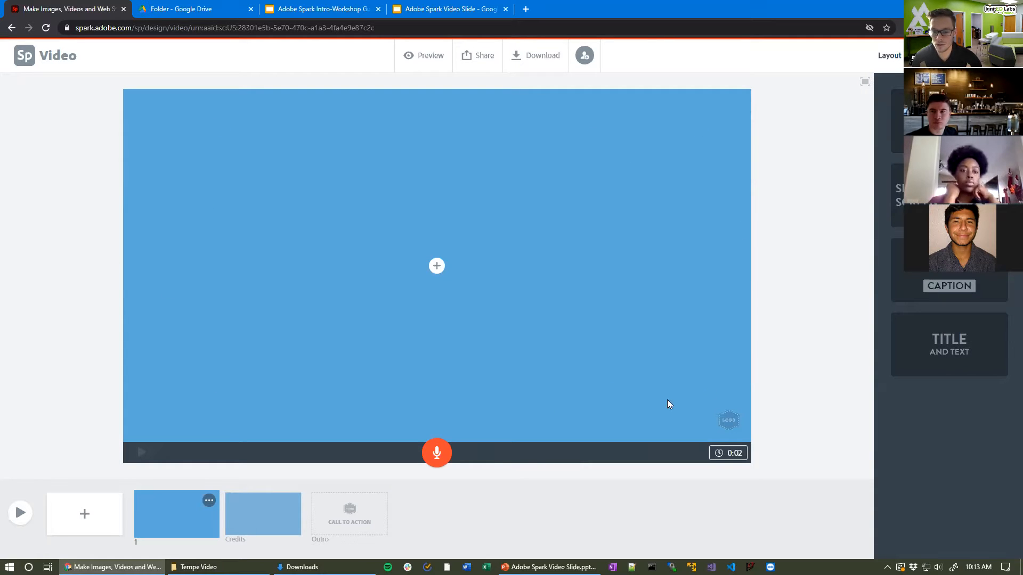
left_click(266, 514)
left_click(202, 505)
left_click(262, 513)
left_click(212, 517)
left_click(250, 518)
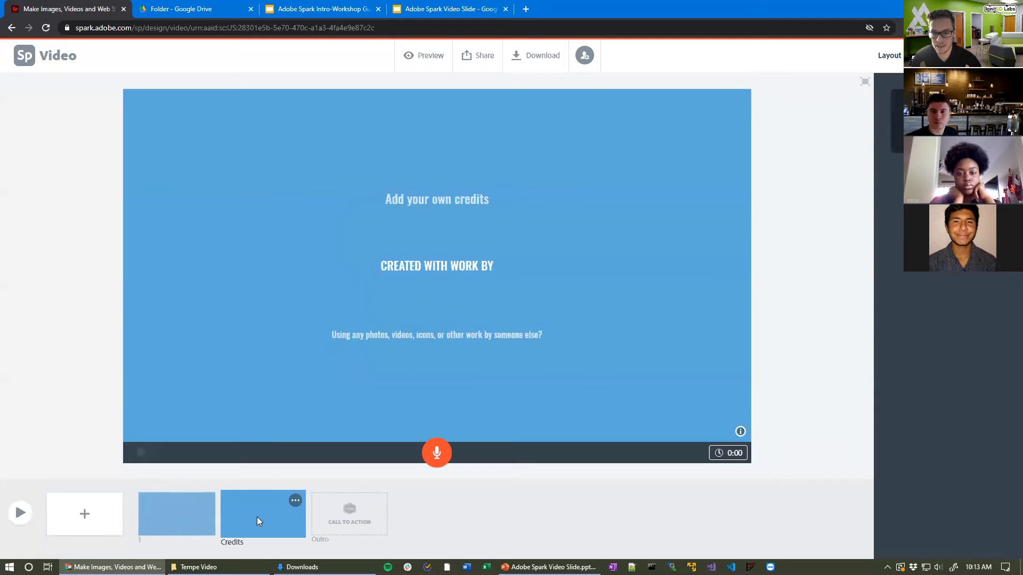
left_click(174, 518)
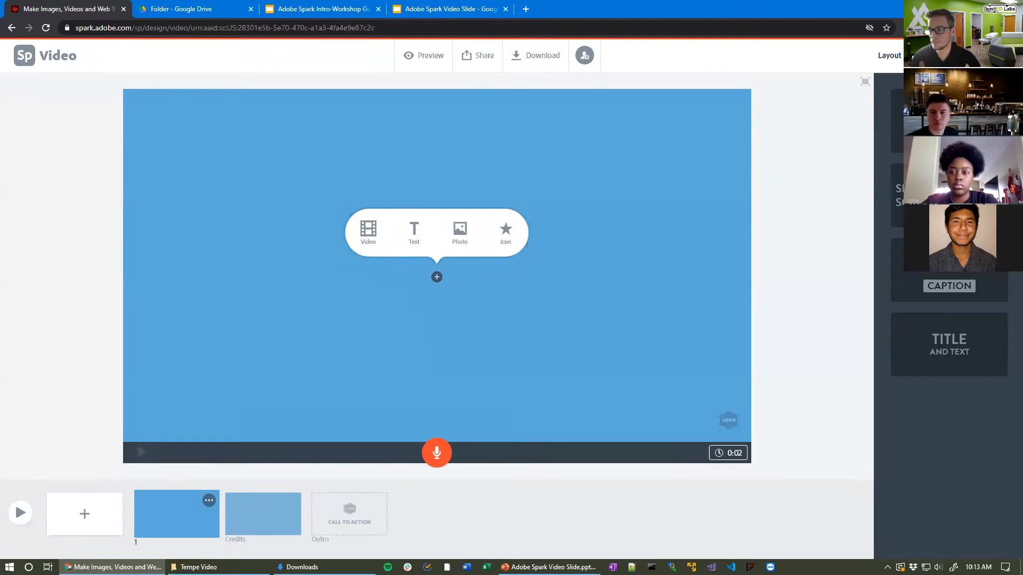
Step: Apply the green colour variant of the current theme to the video's slides
left_click(927, 56)
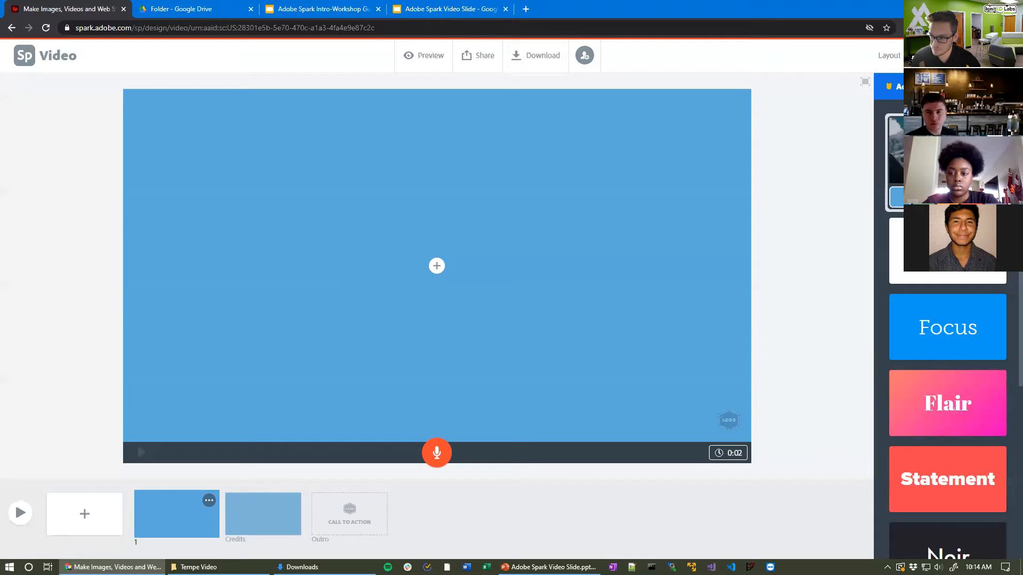
left_click(923, 196)
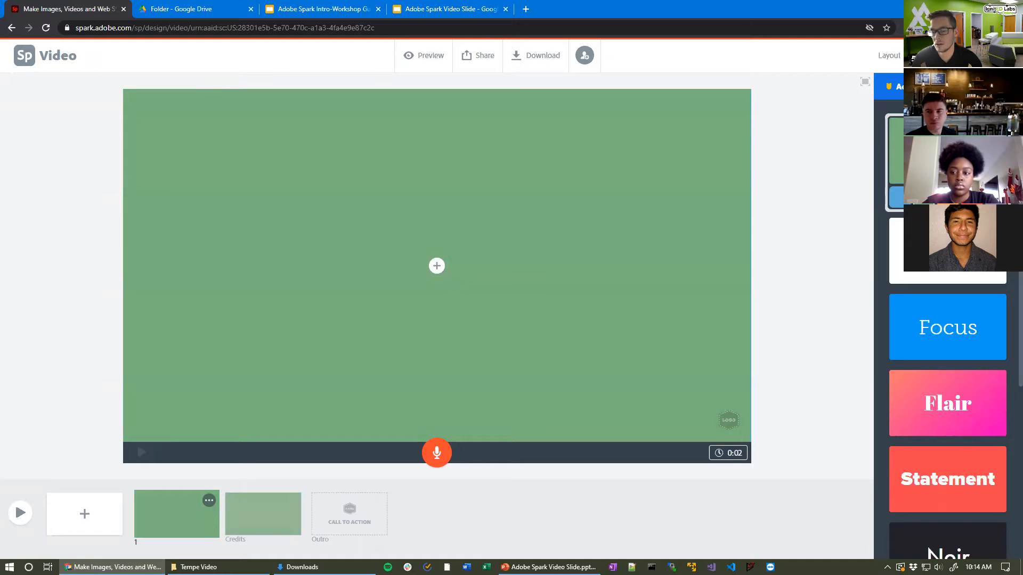
mouse_move(367, 528)
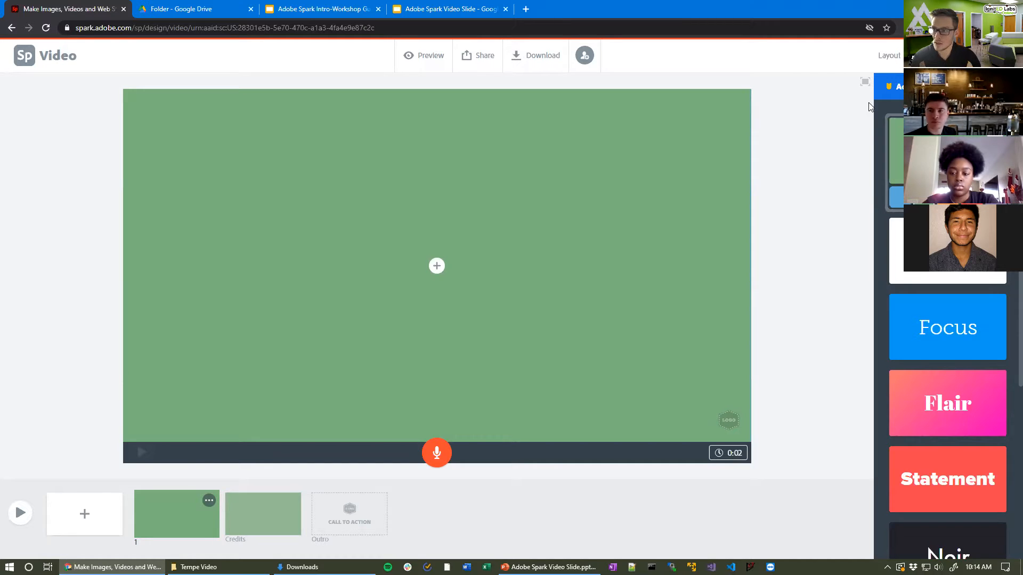
left_click(889, 56)
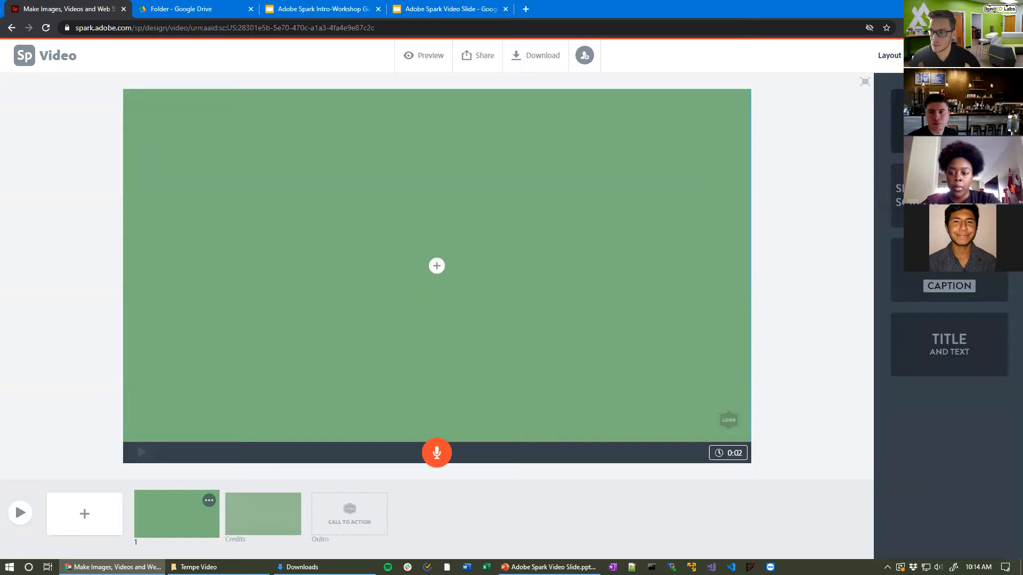
Step: Give slide 1 the Title and Text layout after trying Split Screen, then add a video
left_click(946, 341)
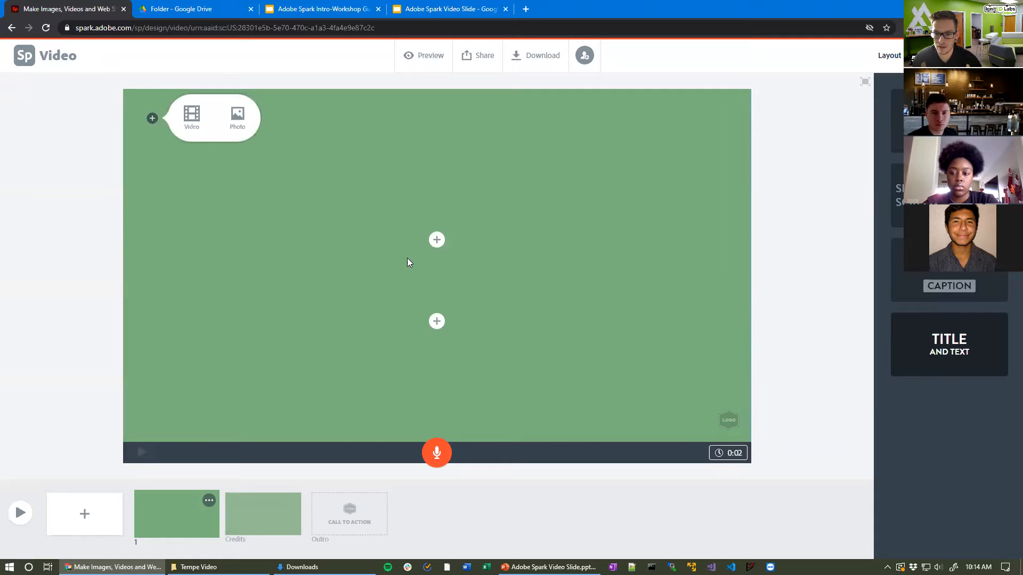
left_click(898, 195)
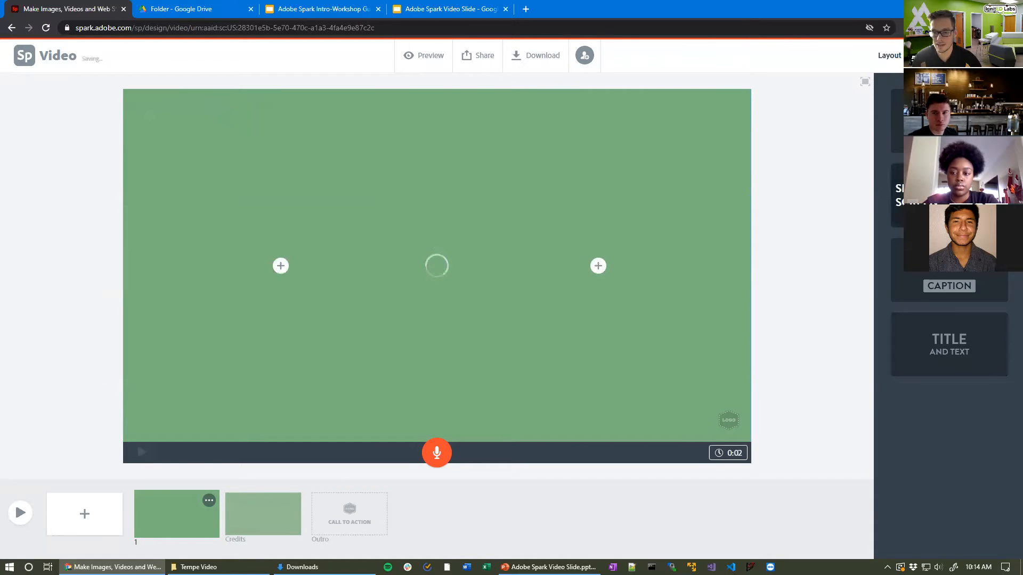
left_click(978, 349)
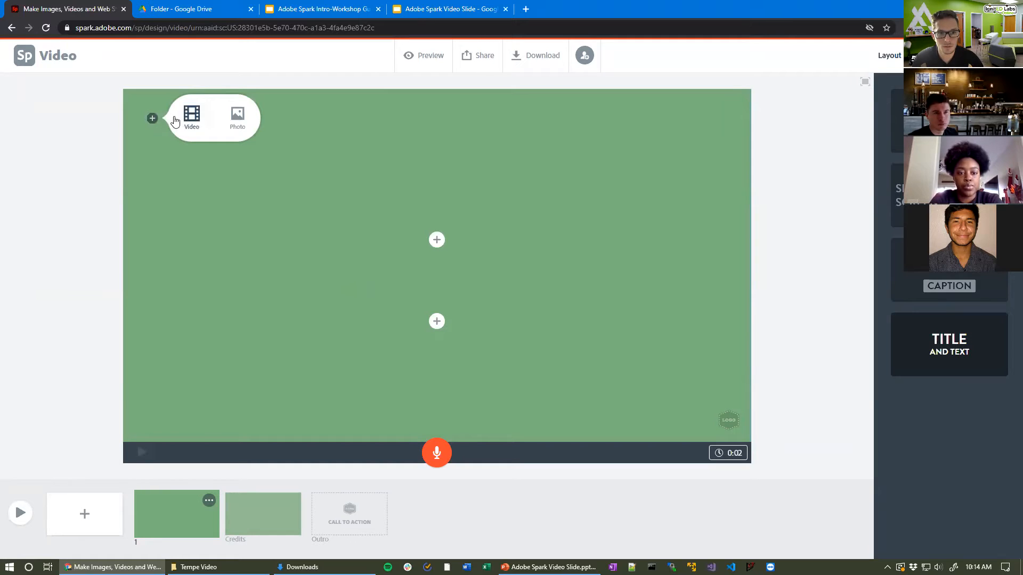
left_click(201, 123)
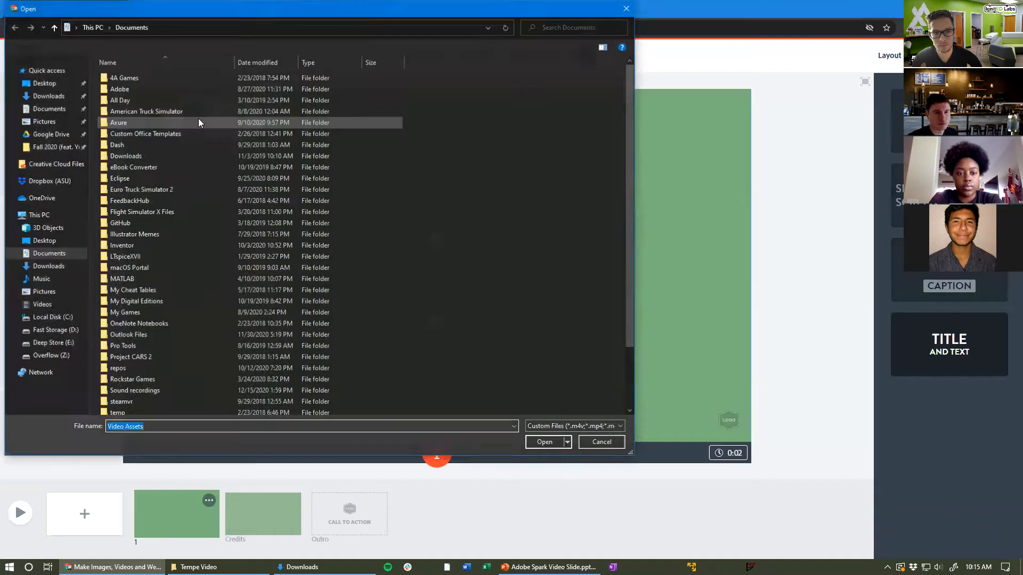
Step: Import Ignited Lab Focus Shift.mov from Desktop > Tempe Video > Video into the slide
left_click(44, 83)
double_click(157, 79)
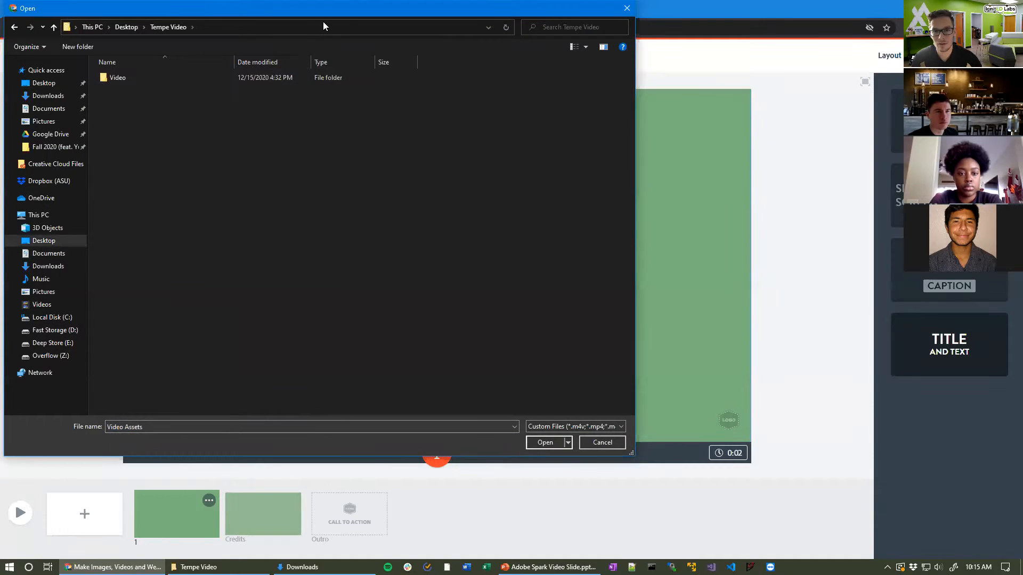
left_click_drag(323, 9, 594, 84)
double_click(420, 153)
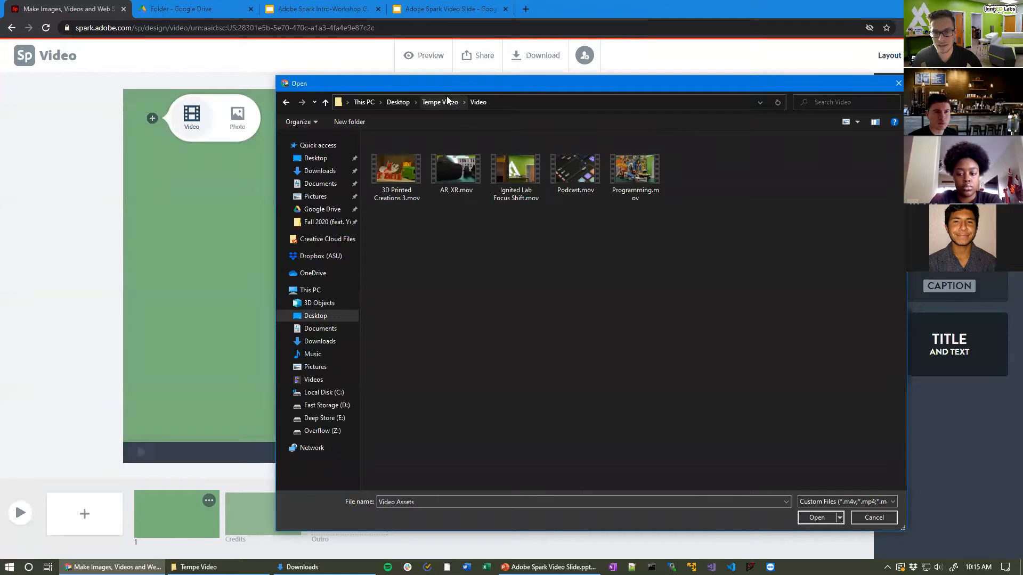
left_click_drag(445, 84, 369, 73)
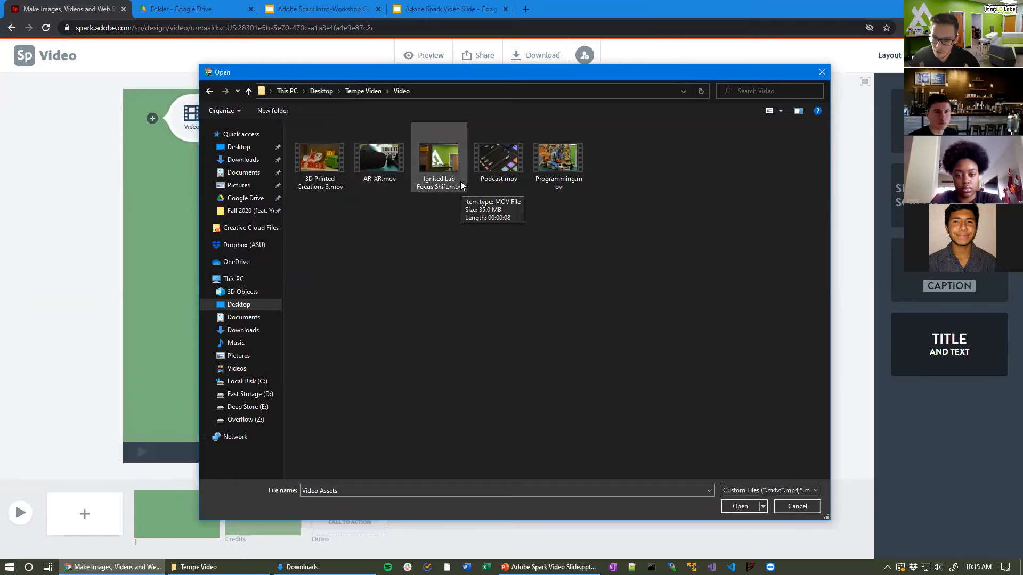
left_click(442, 162)
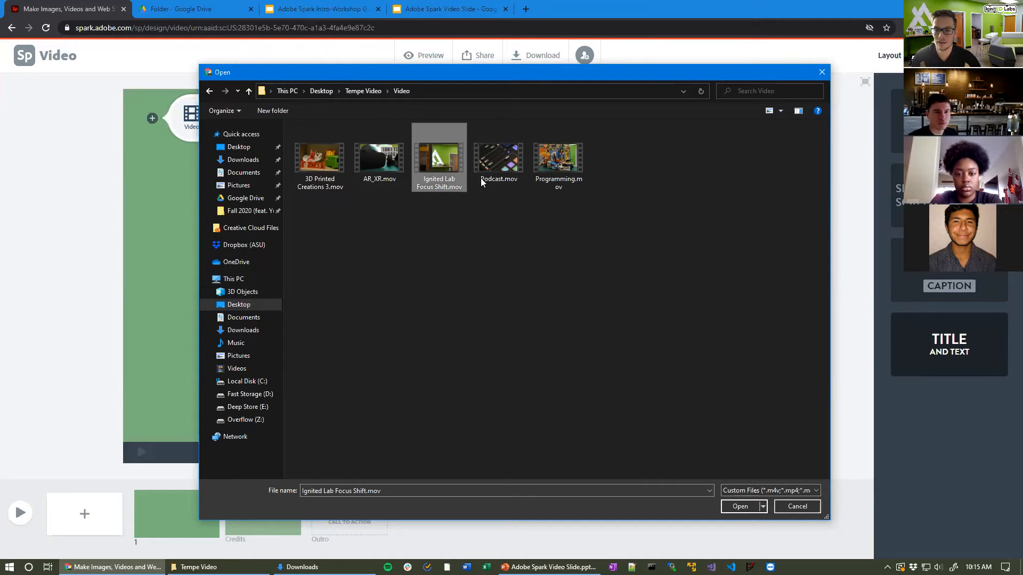
left_click(738, 509)
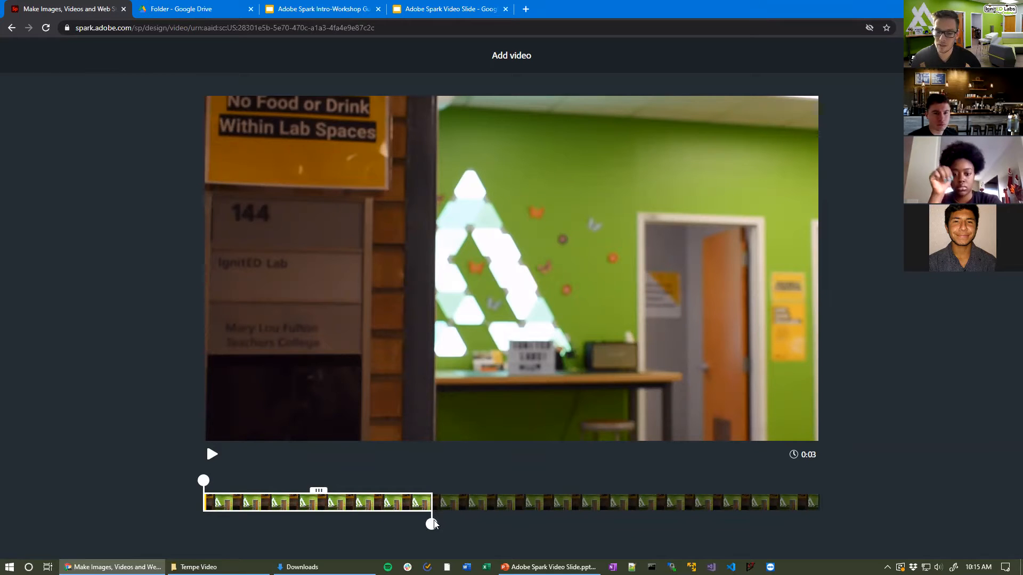
Step: Trim the first 2.8 seconds off the lab clip so it runs 5 seconds, previewing the result
left_click(211, 454)
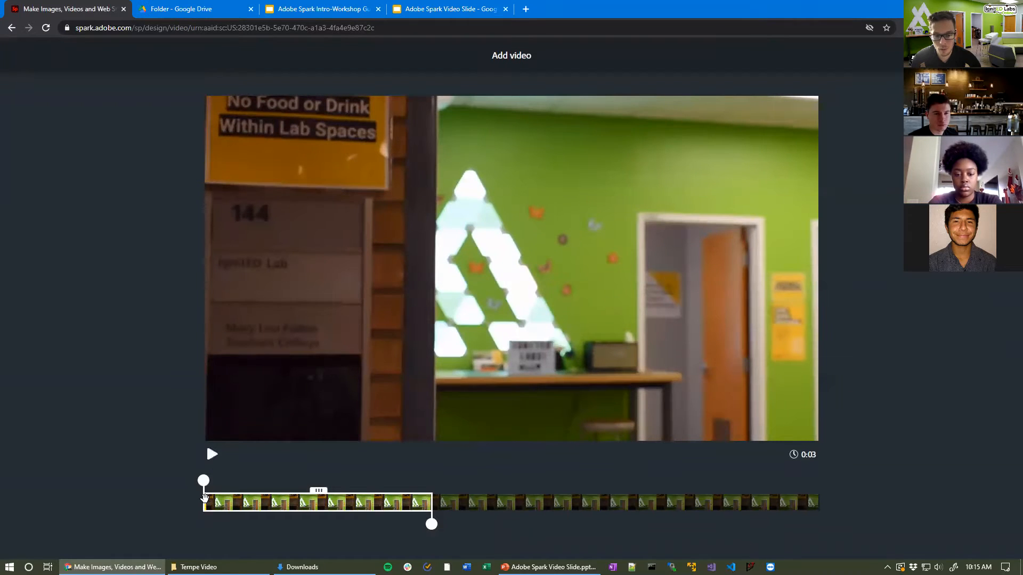
mouse_move(318, 491)
left_mouse_down()
mouse_move(654, 497)
mouse_move(313, 495)
left_mouse_up()
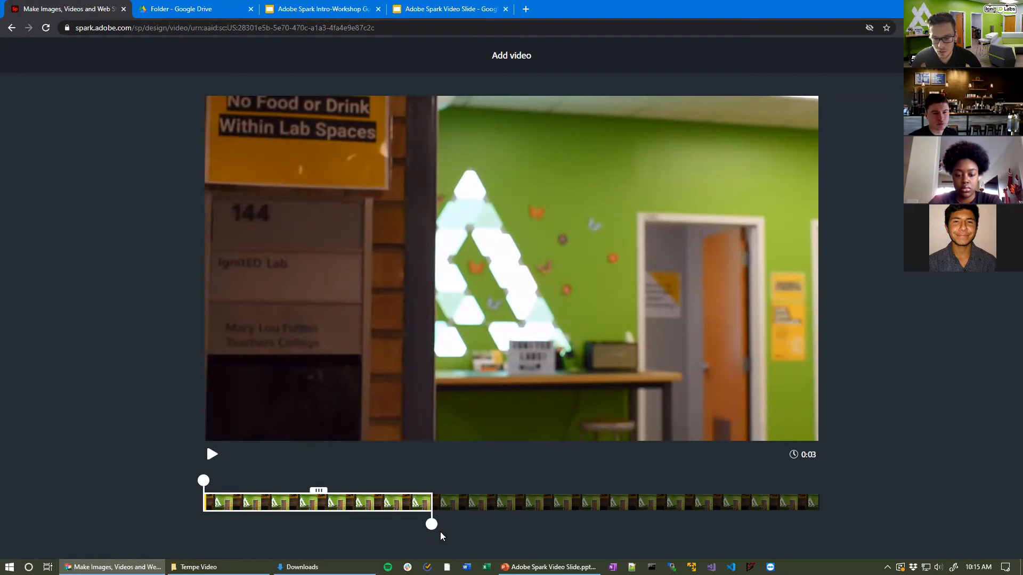
left_click_drag(432, 523, 827, 532)
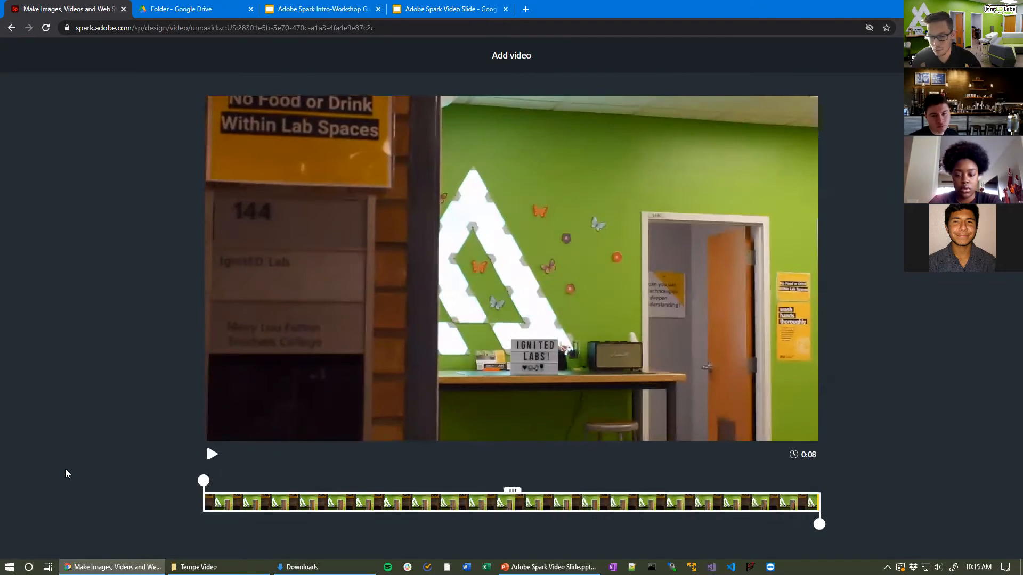
left_click_drag(201, 479, 158, 462)
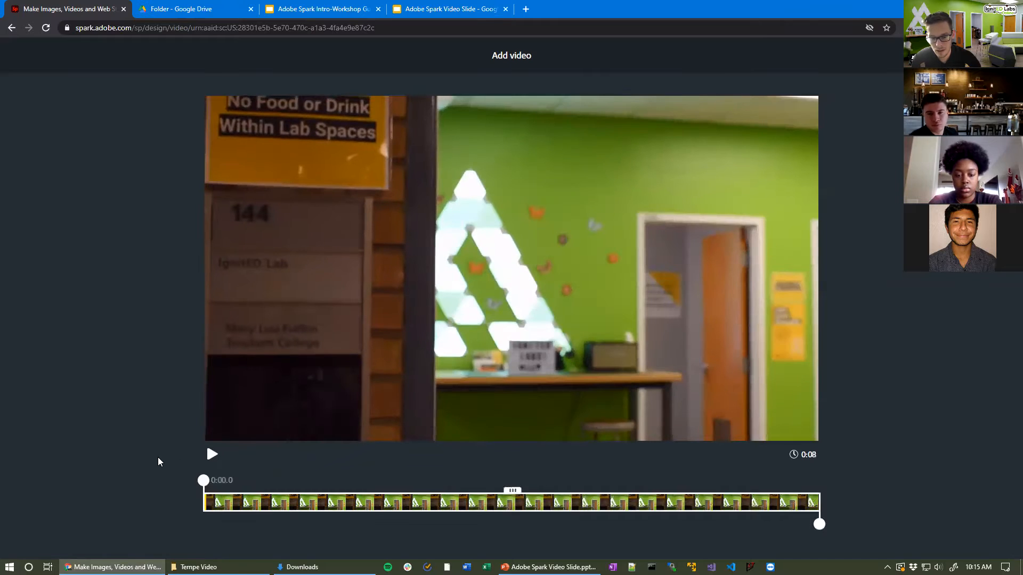
left_click(211, 455)
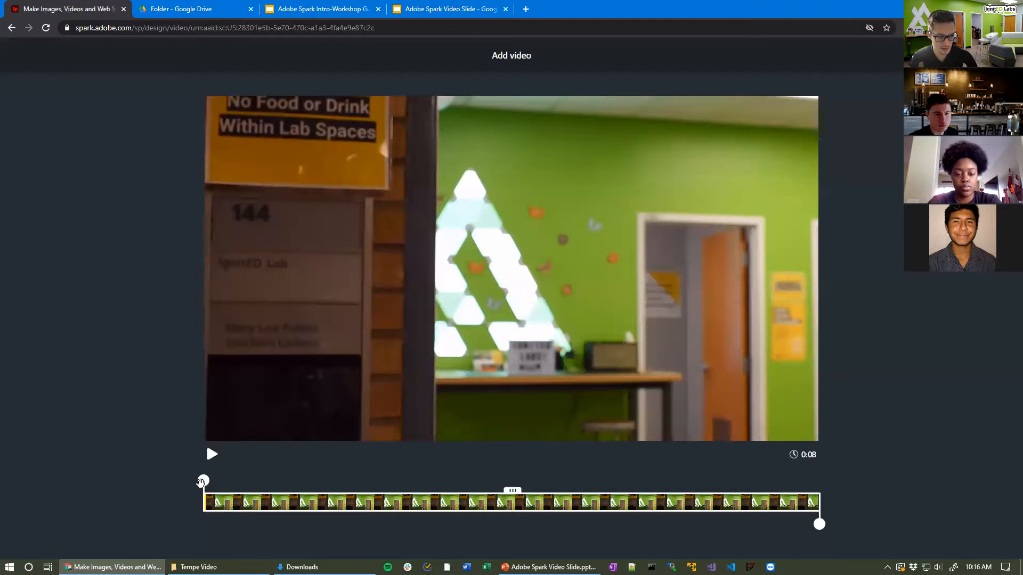
left_click_drag(203, 481, 442, 487)
left_click(210, 458)
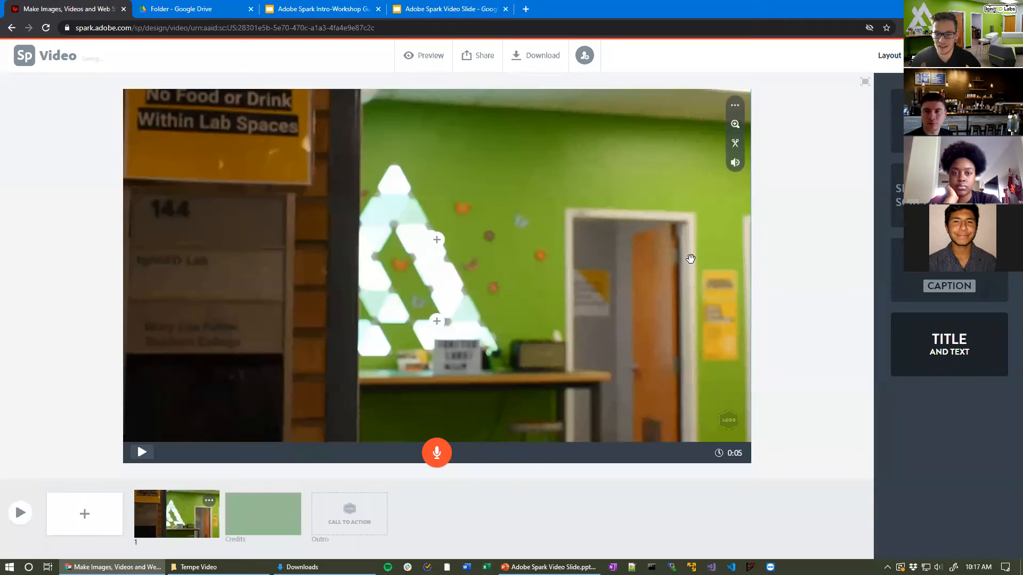
Step: Preview the trimmed clip on the first slide and add a text box over it
left_click(140, 453)
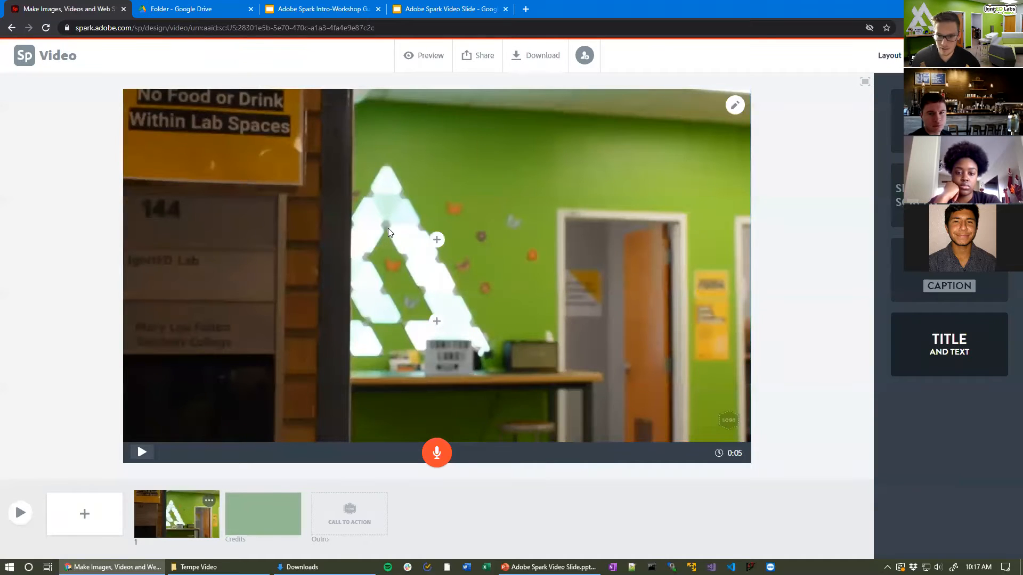
left_click(437, 240)
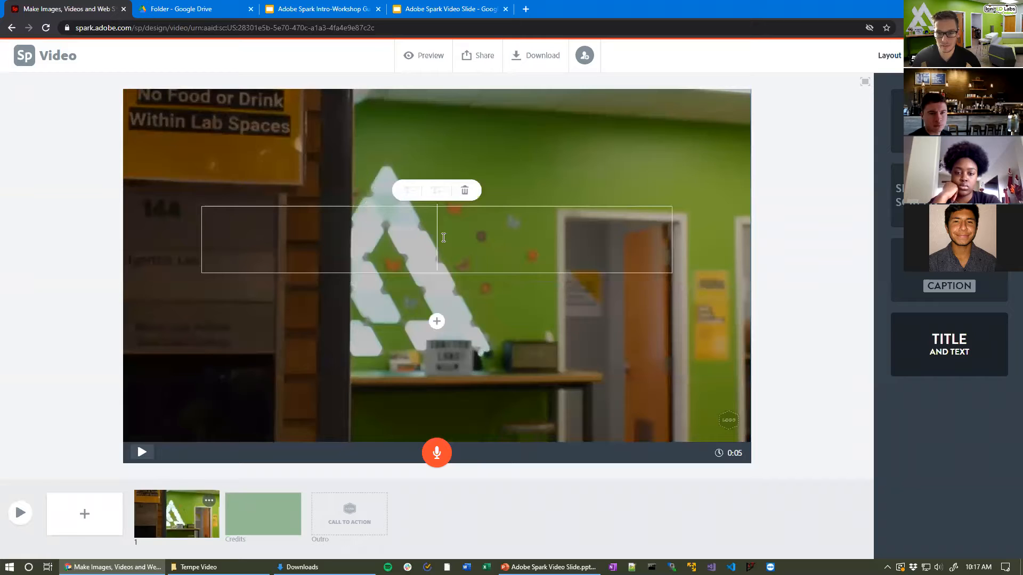
Step: Caption the clip with 'IgnitED Labs' and 'Tempe' on a second line
type("Igni")
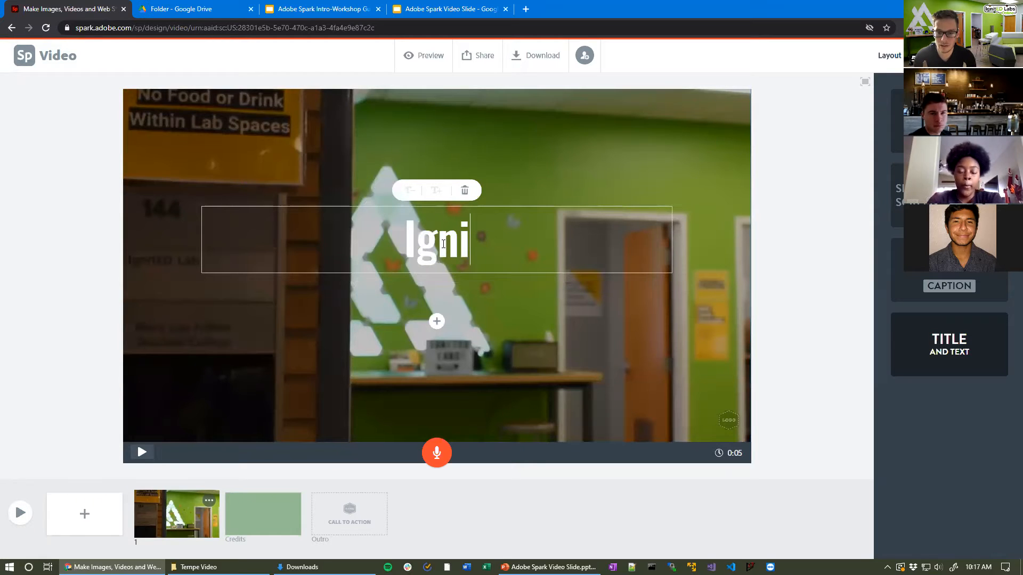
type("tED L")
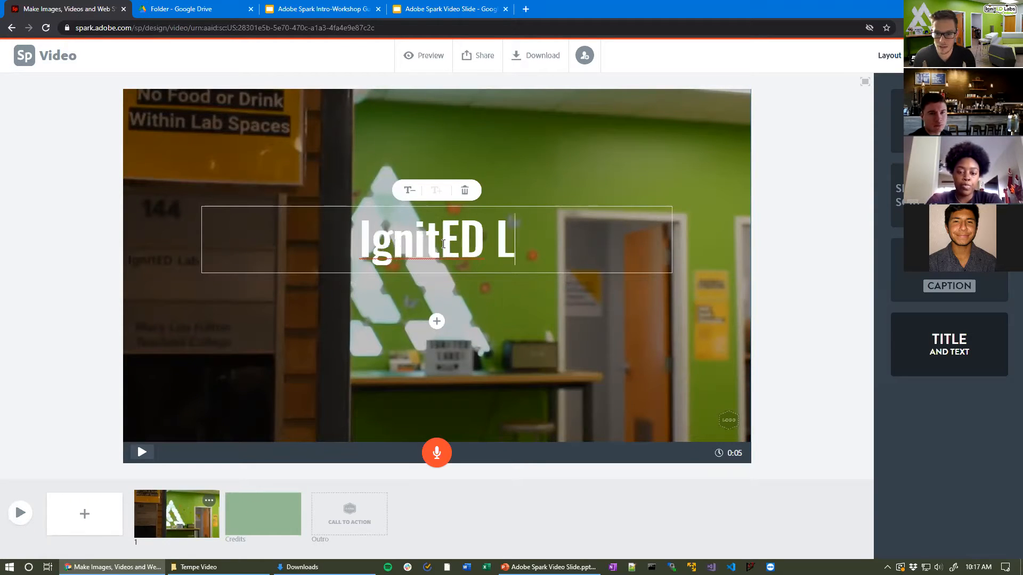
type("abs")
left_click(436, 321)
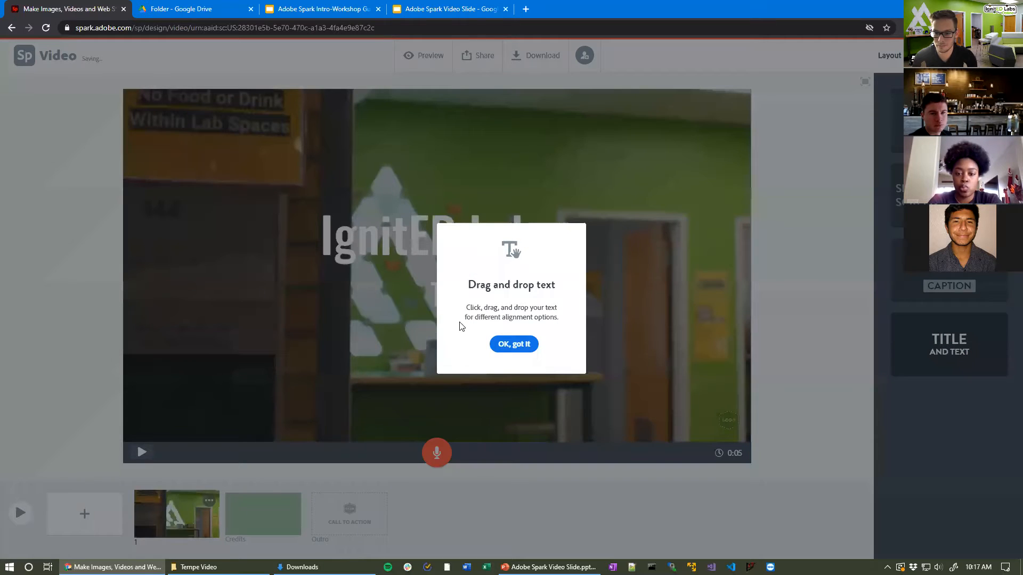
left_click(495, 344)
type("Tempe")
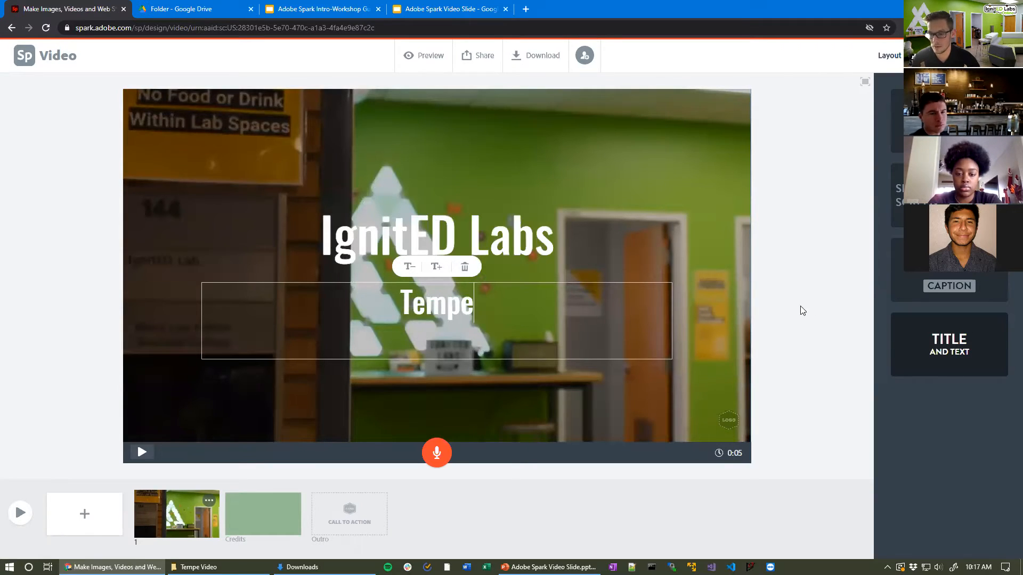
left_click(797, 311)
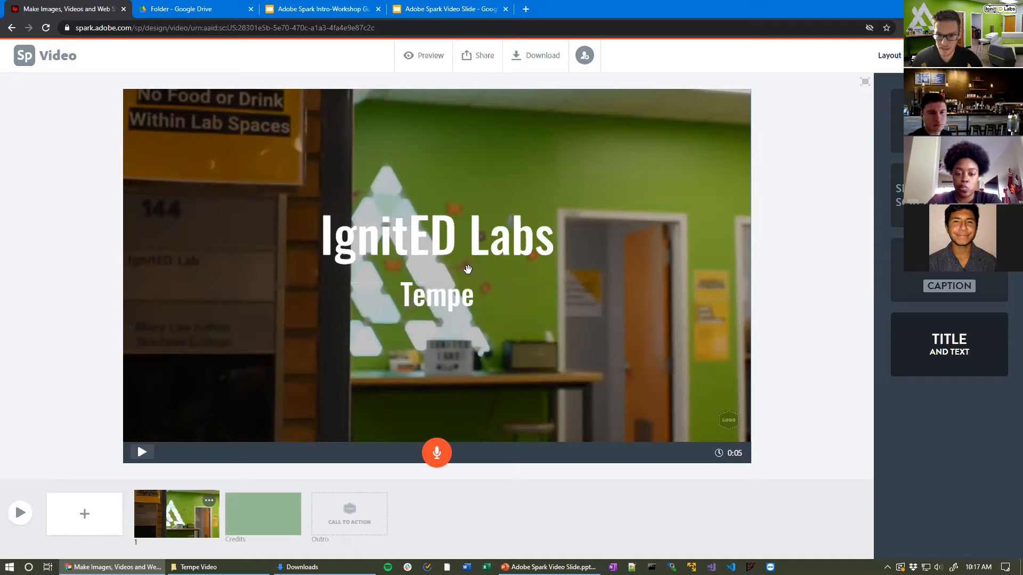
Step: Move the caption block to the middle of the slide
left_click_drag(458, 270, 478, 328)
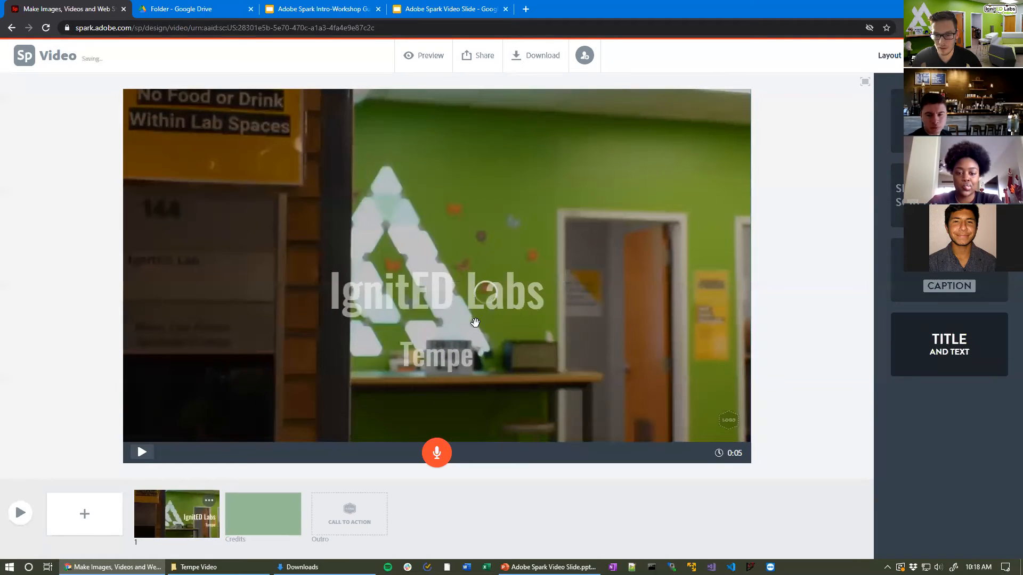
left_click_drag(456, 269, 456, 137)
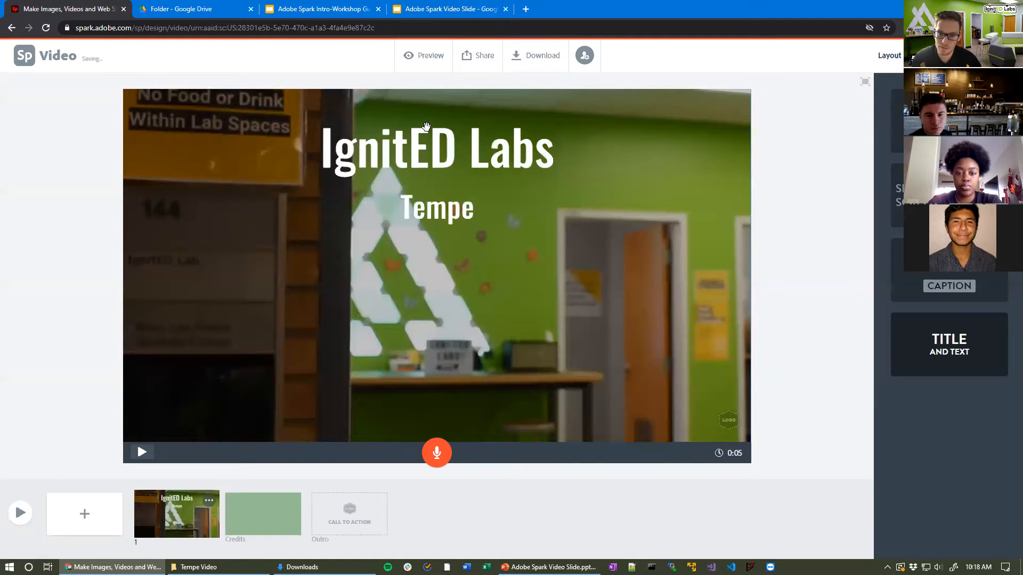
left_click_drag(440, 188, 440, 273)
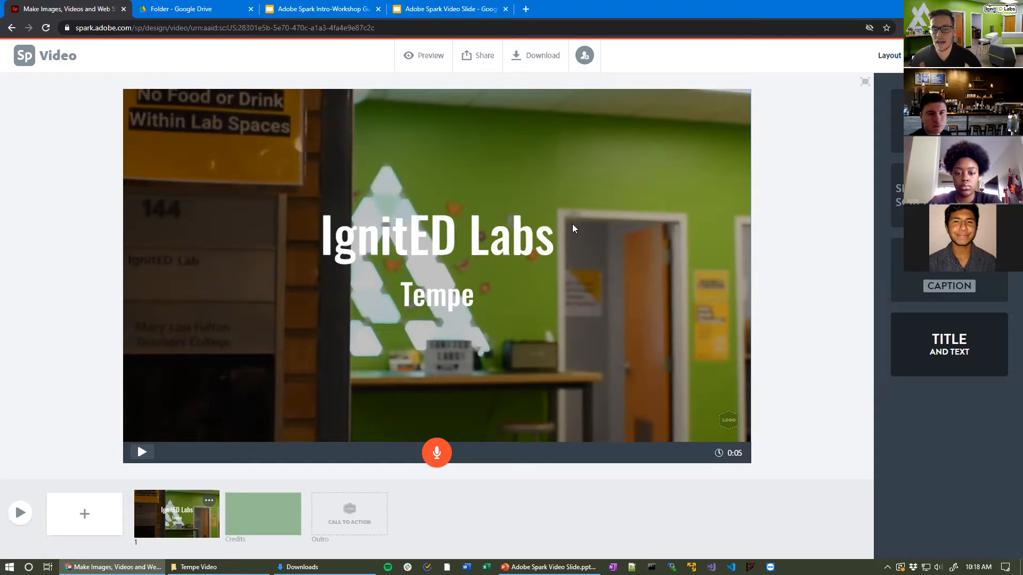
Step: Insert a blank second slide, then bring up the Adobe Spark Video Slide deck in Google Slides
left_click(98, 515)
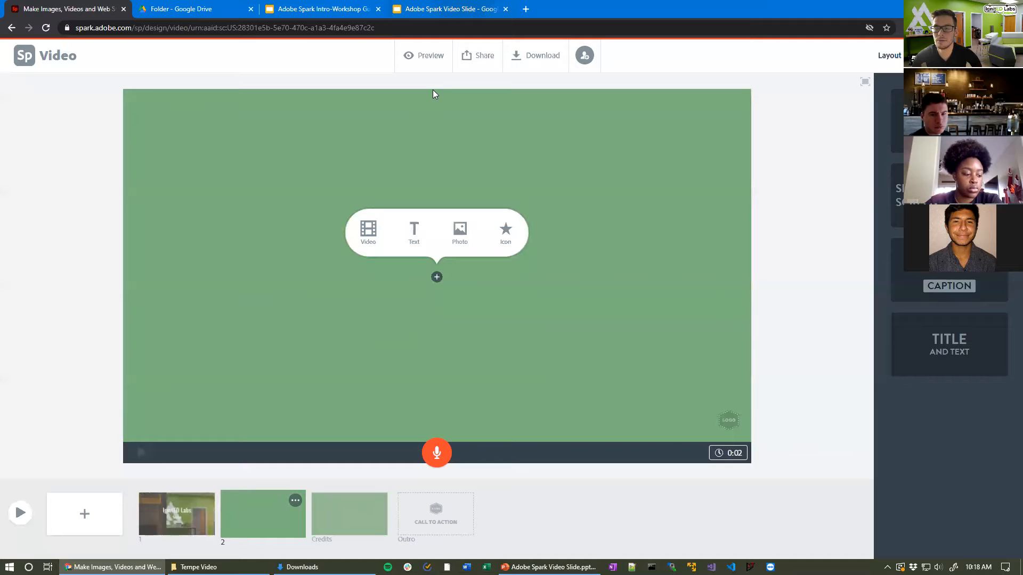
left_click(478, 18)
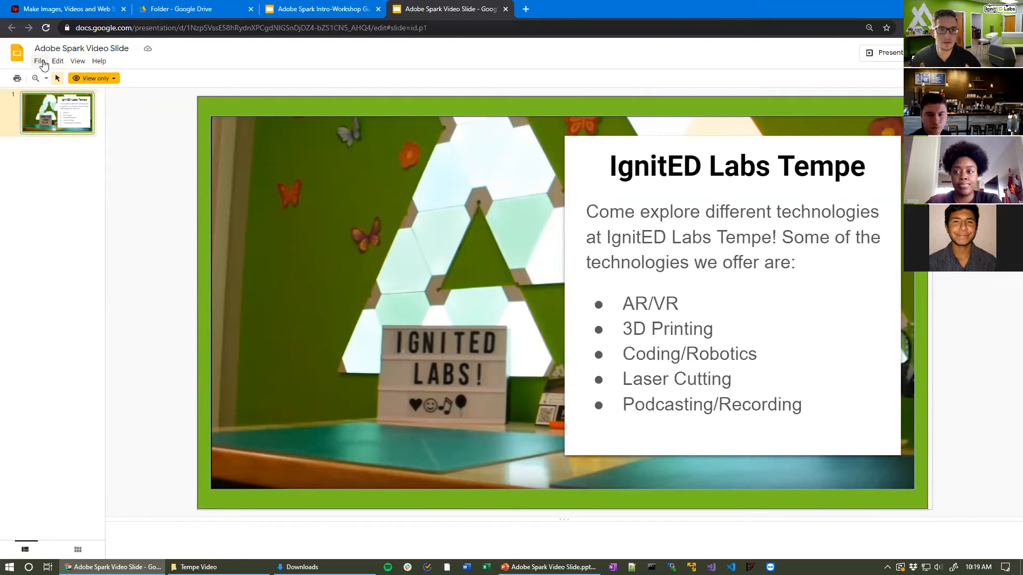
Step: Download the current slide as a PNG image and open the Downloads folder
left_click(41, 61)
mouse_move(80, 171)
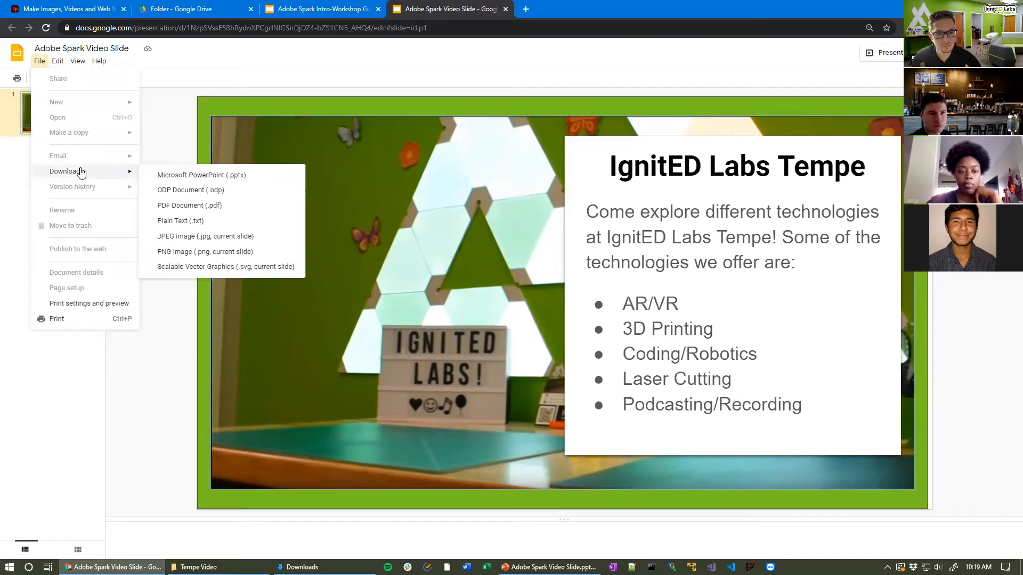
left_click(214, 252)
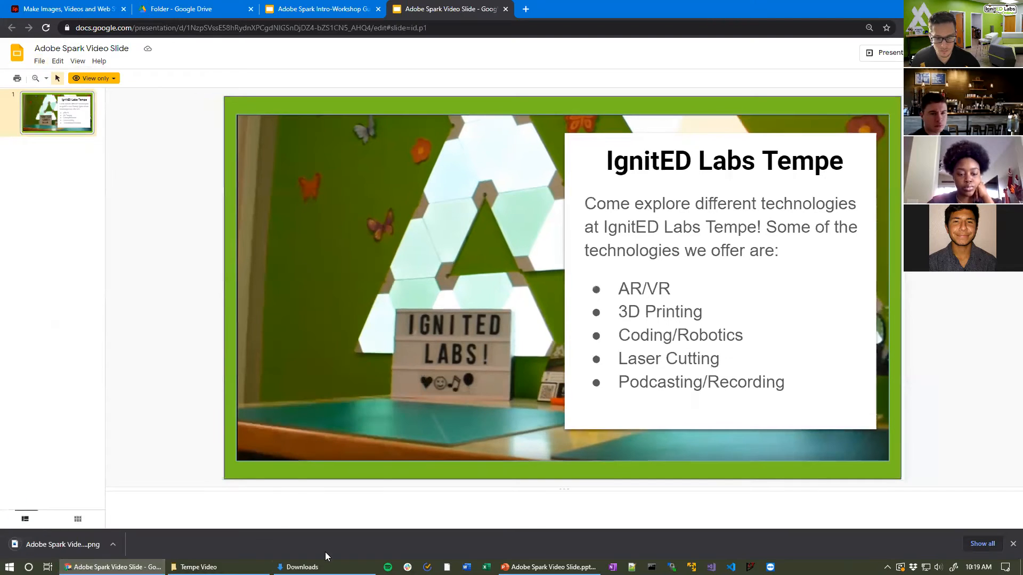
left_click(325, 567)
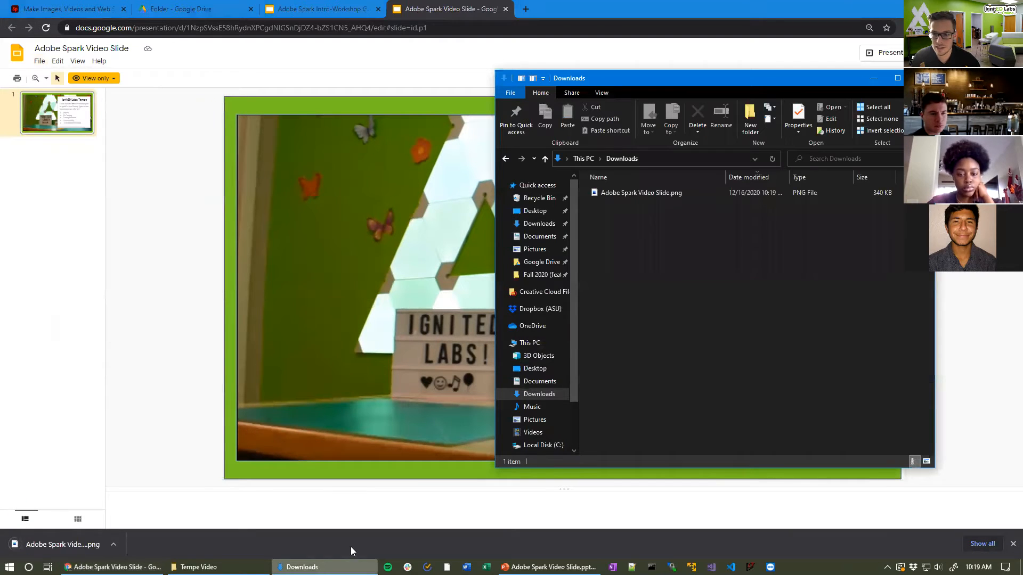
Step: Check the downloaded Adobe Spark Video Slide.png, then switch to the presentation in PowerPoint
double_click(635, 191)
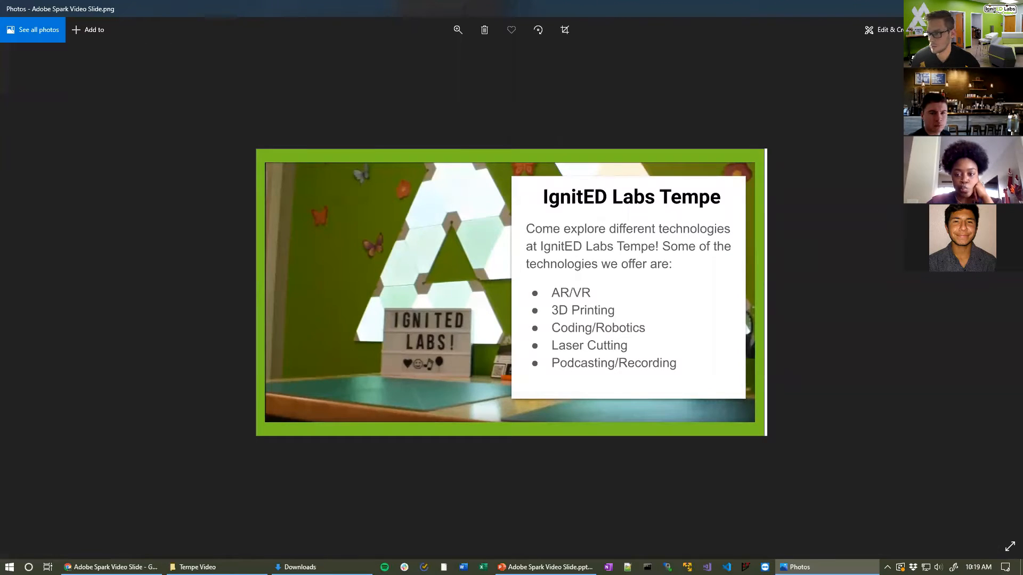
key("alt+F4")
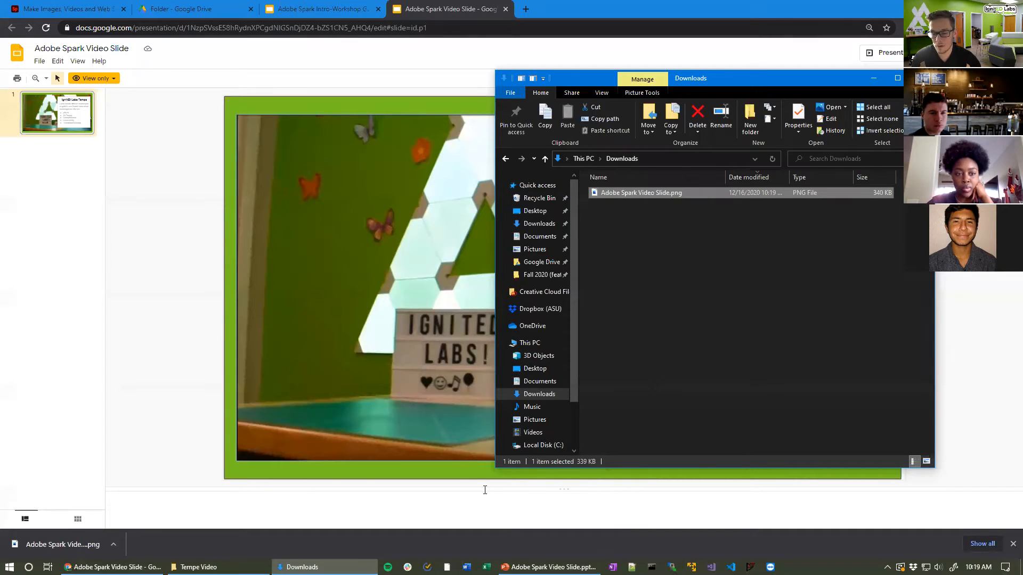
left_click(548, 567)
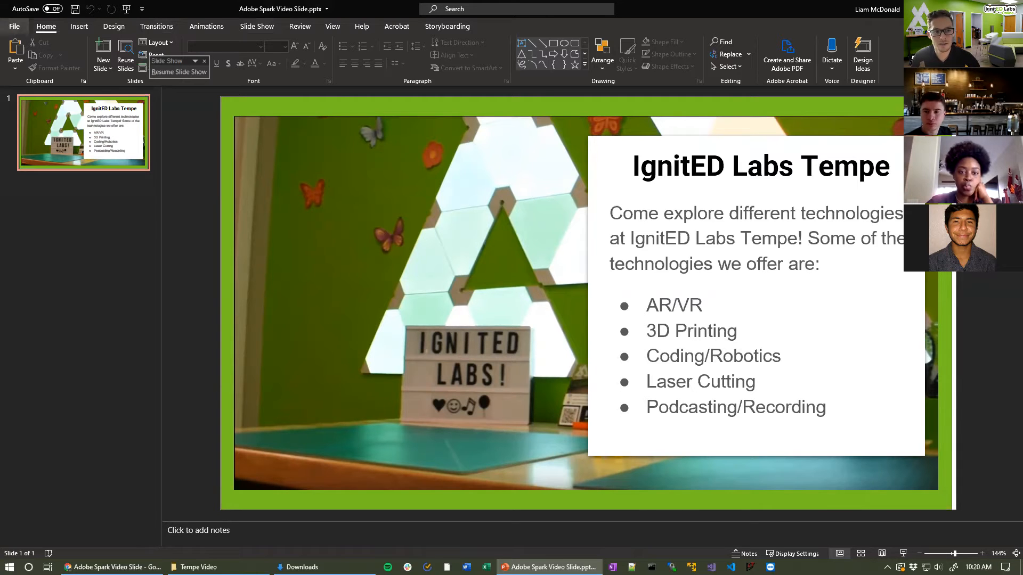
Step: Export only the current slide as a PNG into the Desktop's Tempe Video folder
left_click(14, 26)
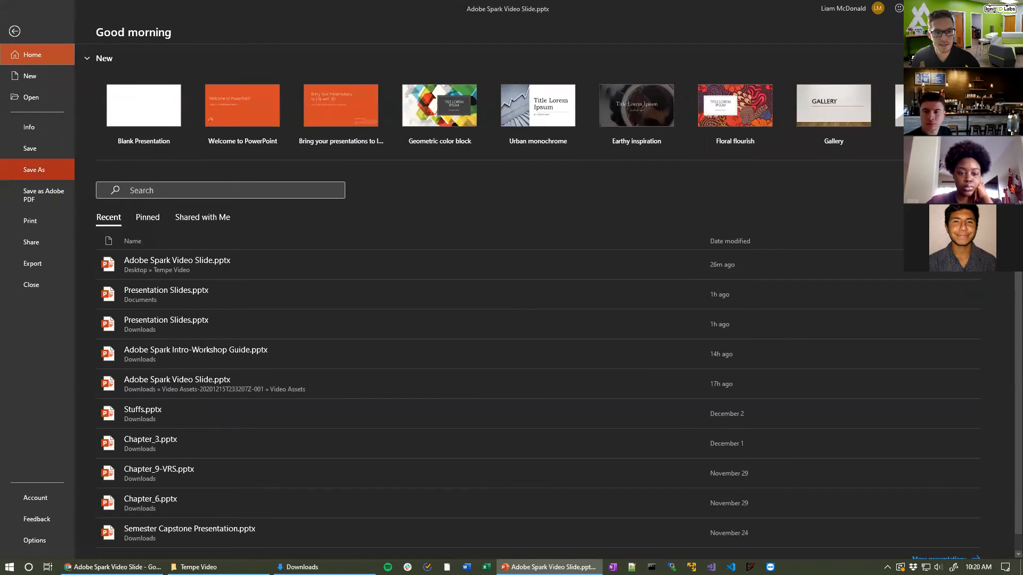
left_click(35, 169)
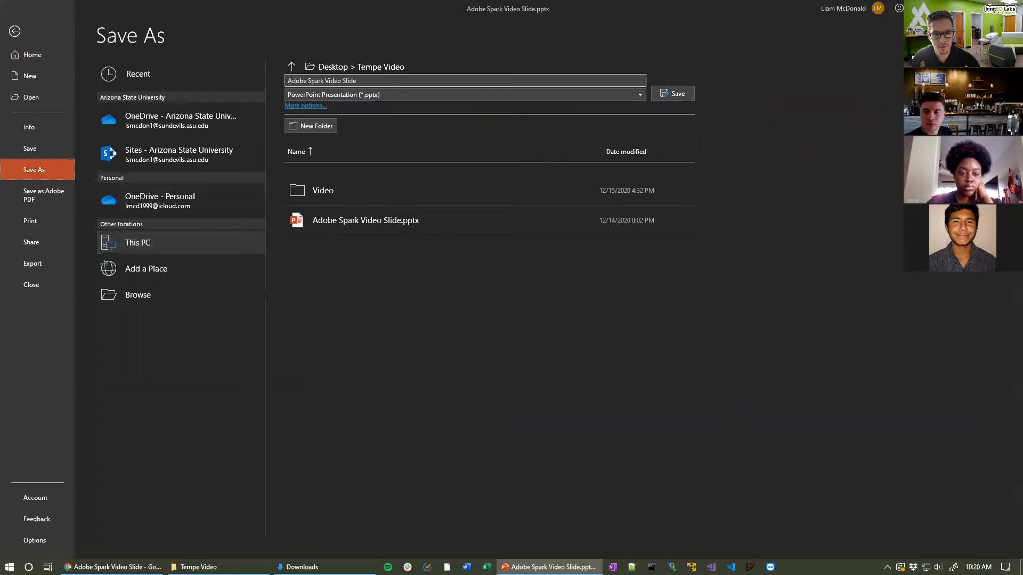
left_click(194, 298)
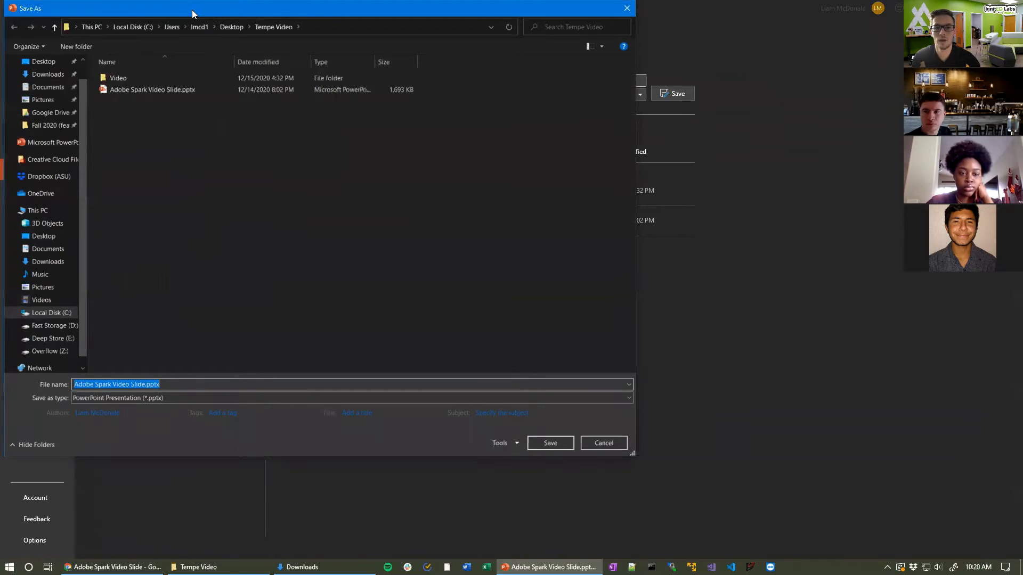
left_click_drag(193, 13, 374, 38)
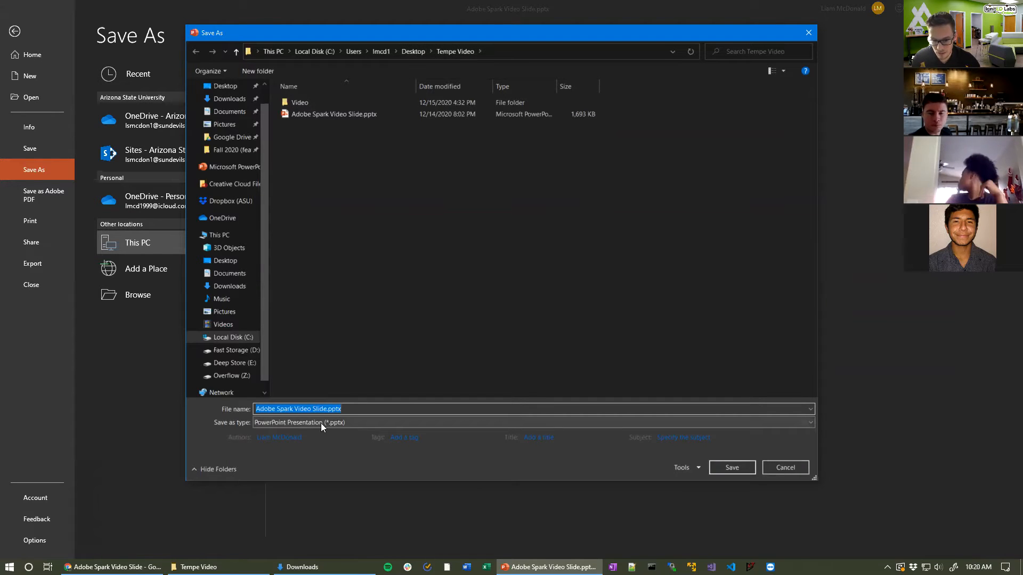
left_click(272, 422)
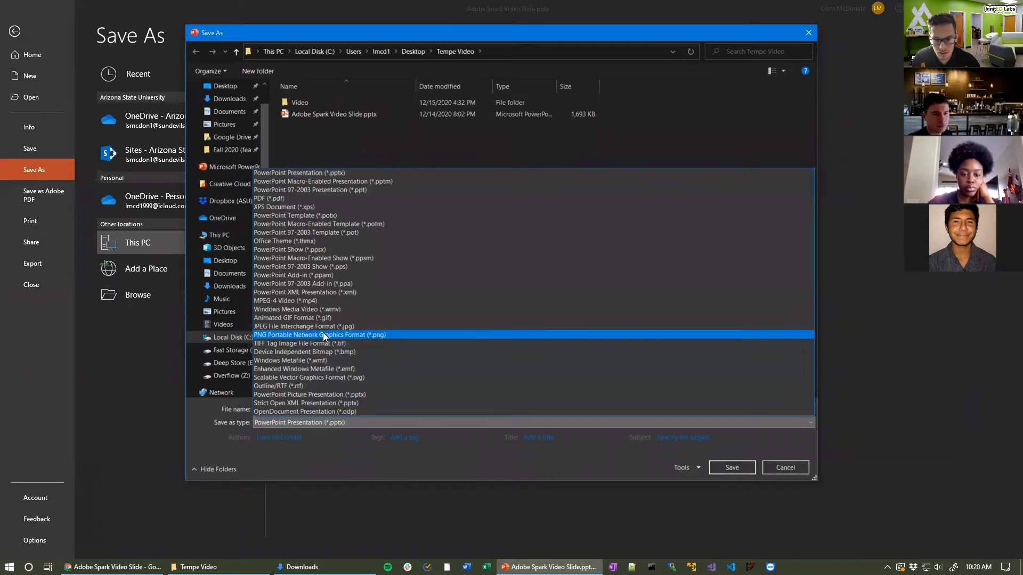
left_click(390, 335)
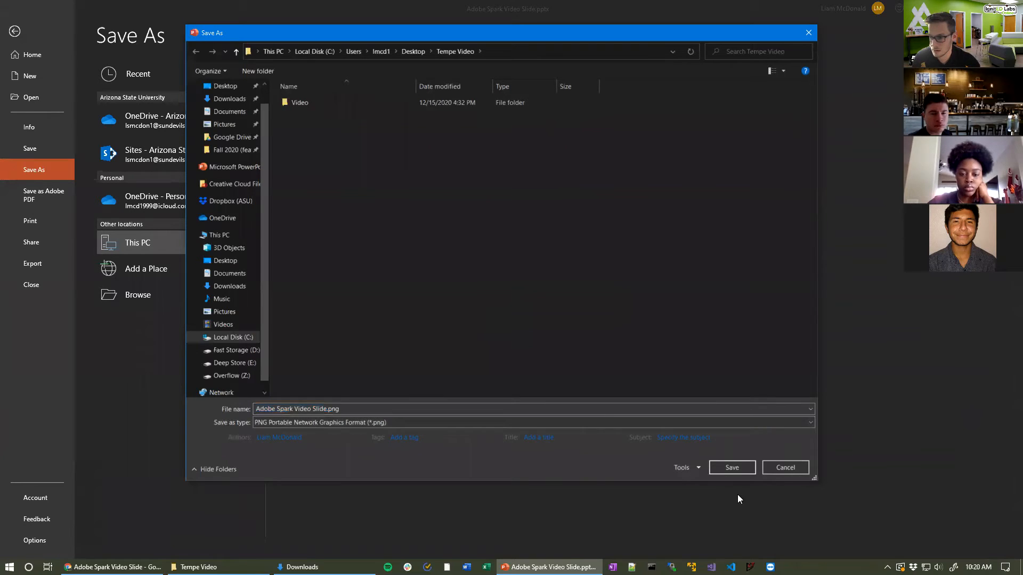
left_click(731, 468)
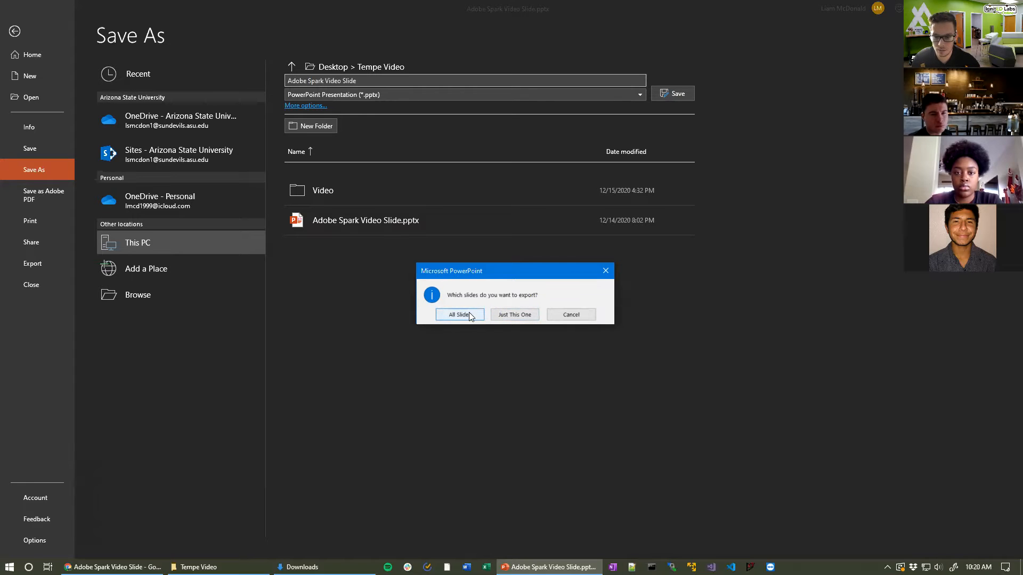
left_click(526, 316)
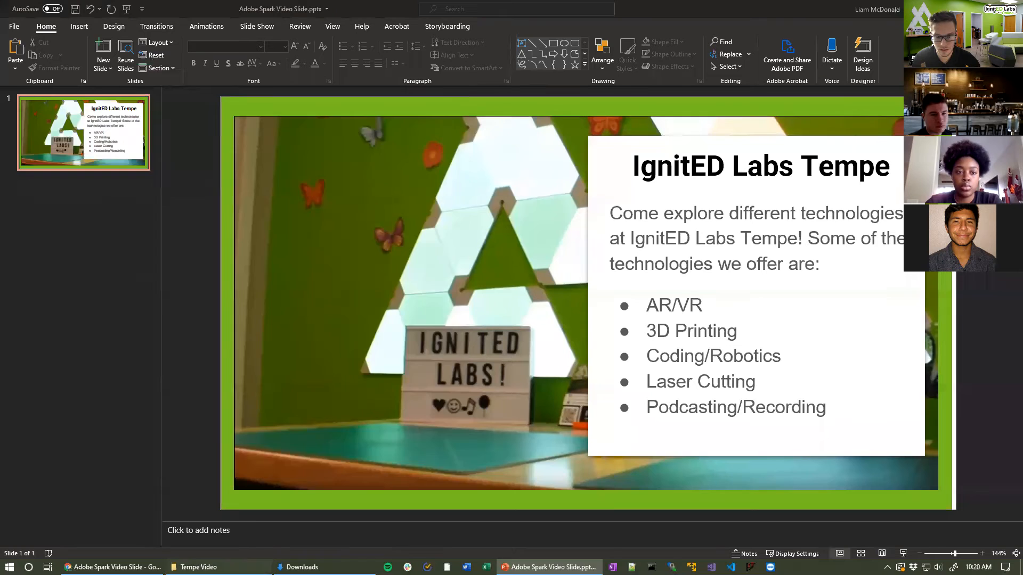
Step: Check the exported slide PNG in Tempe Video, then return to the Adobe Spark Video tab
left_click(198, 567)
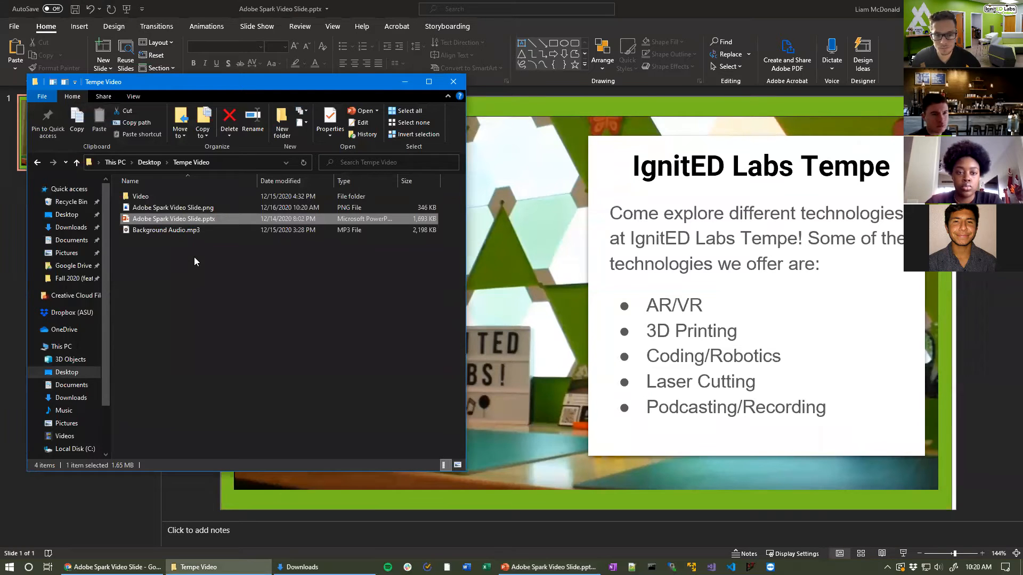
double_click(192, 208)
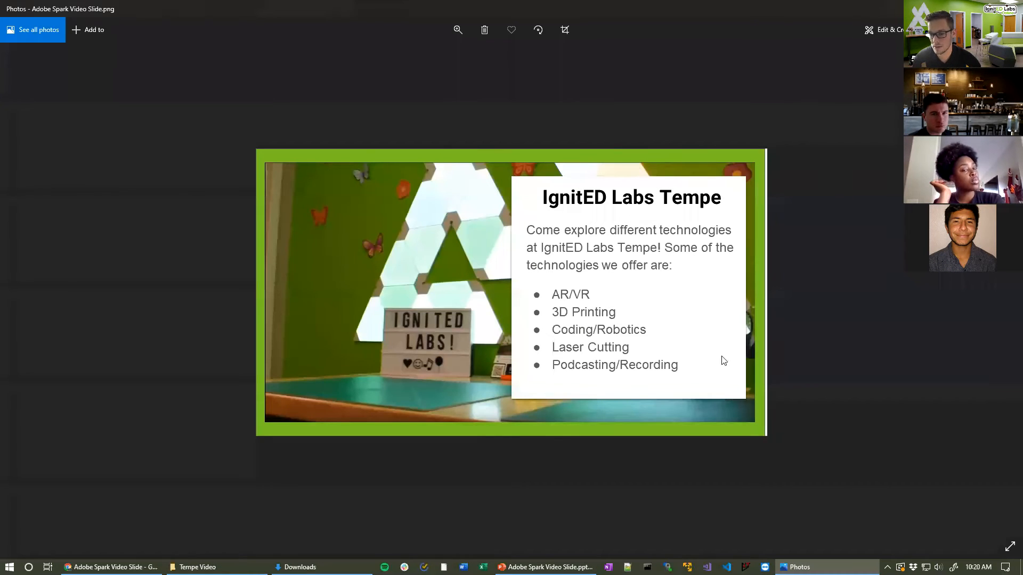
key("alt+F4")
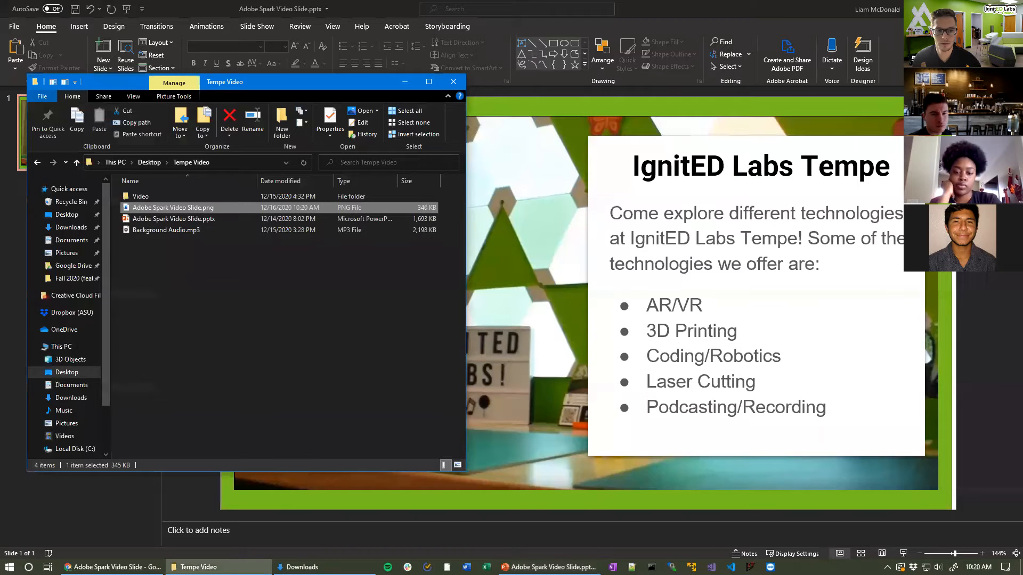
left_click(111, 567)
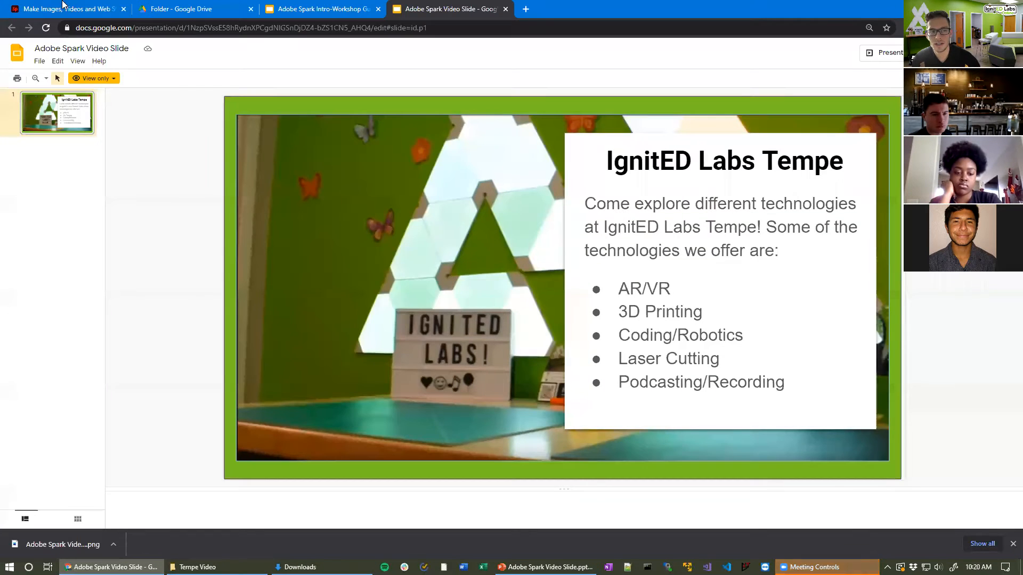
left_click(101, 9)
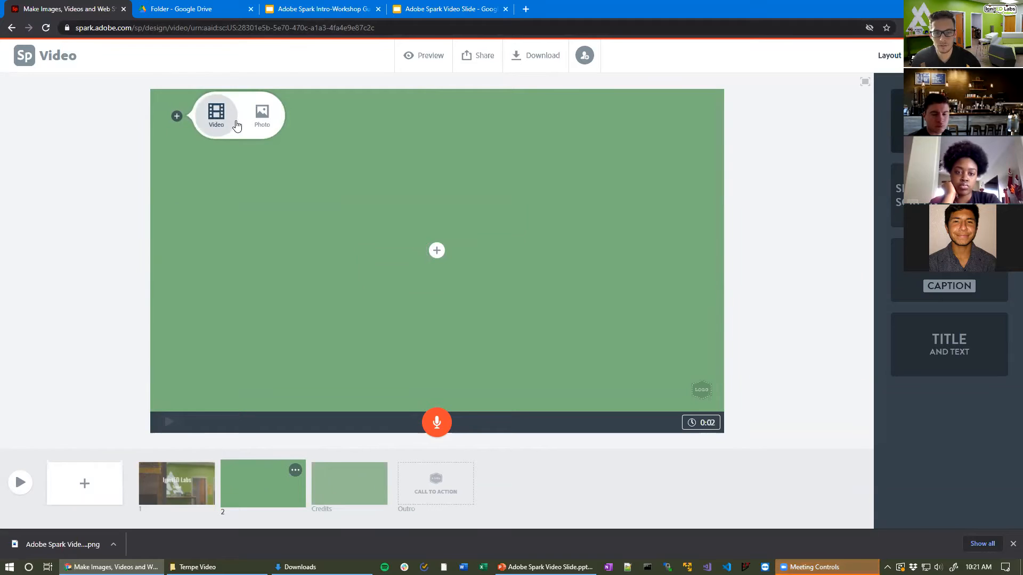
Step: Add Adobe Spark Video Slide.png from the Tempe Video folder as slide 2's photo
left_click(262, 116)
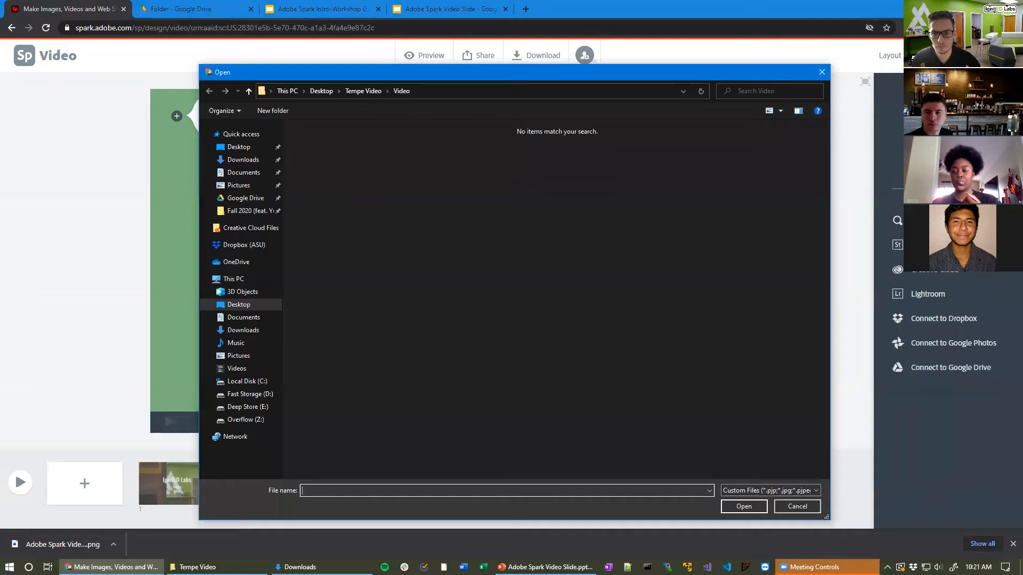
left_click(369, 92)
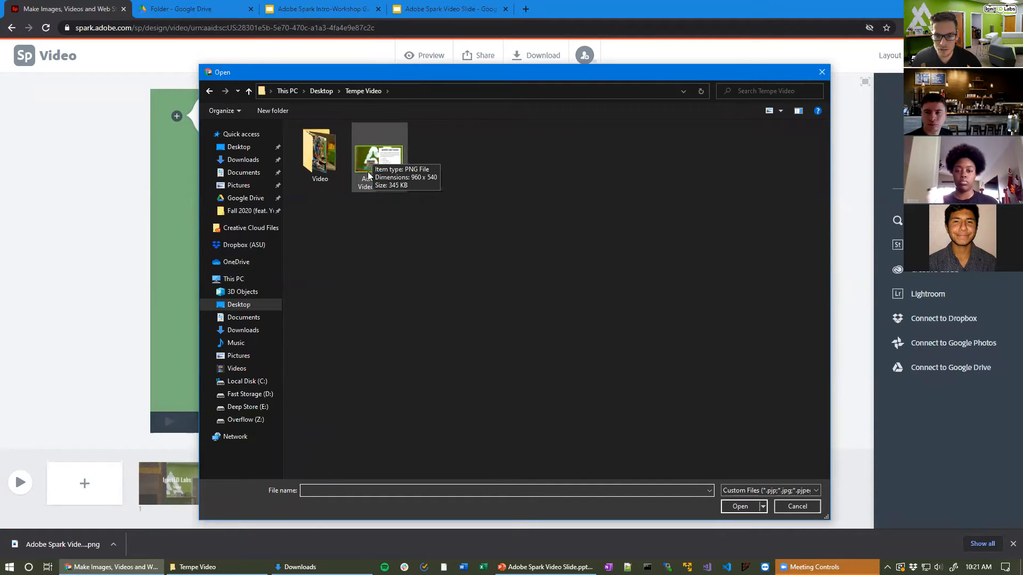
left_click(397, 173)
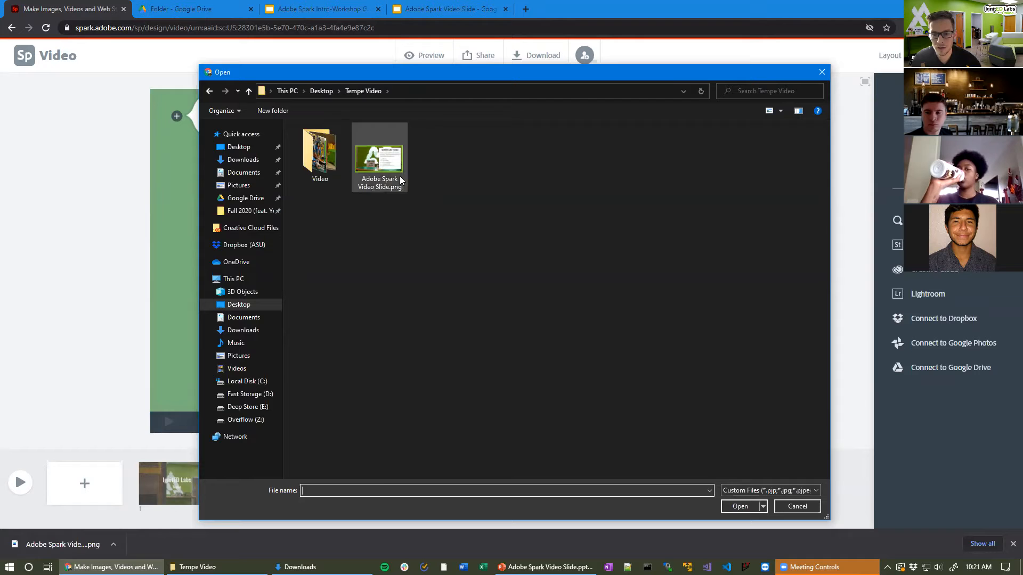
left_click(735, 507)
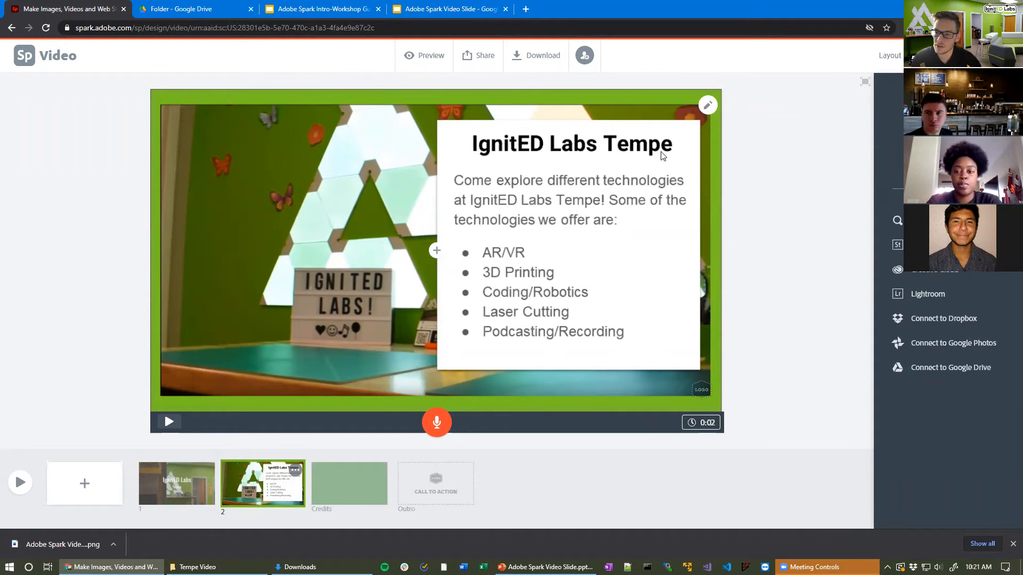
Step: Zoom slide 2's image in and out until the whole picture and its green border fit the frame
mouse_move(708, 107)
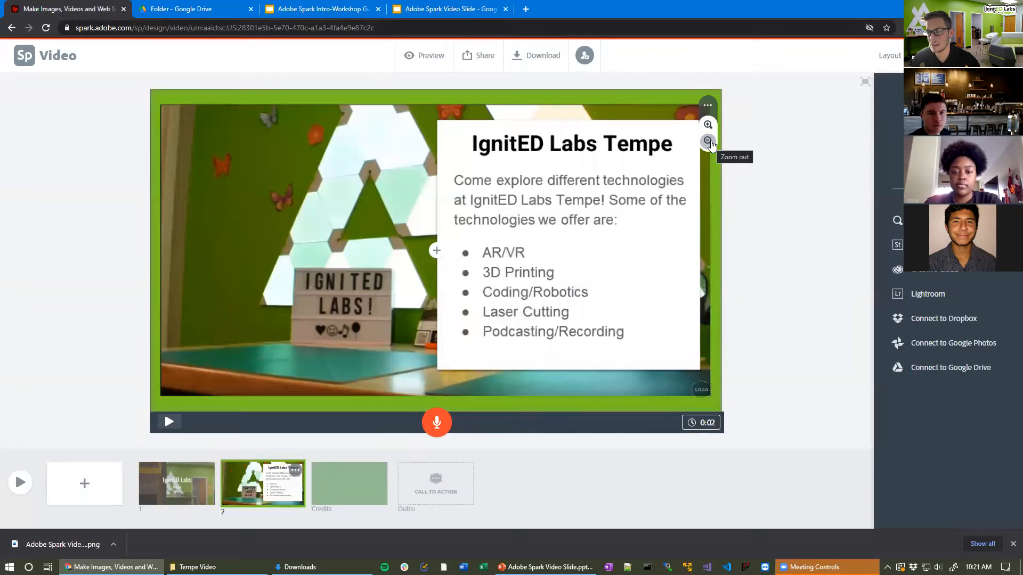
left_click(708, 142)
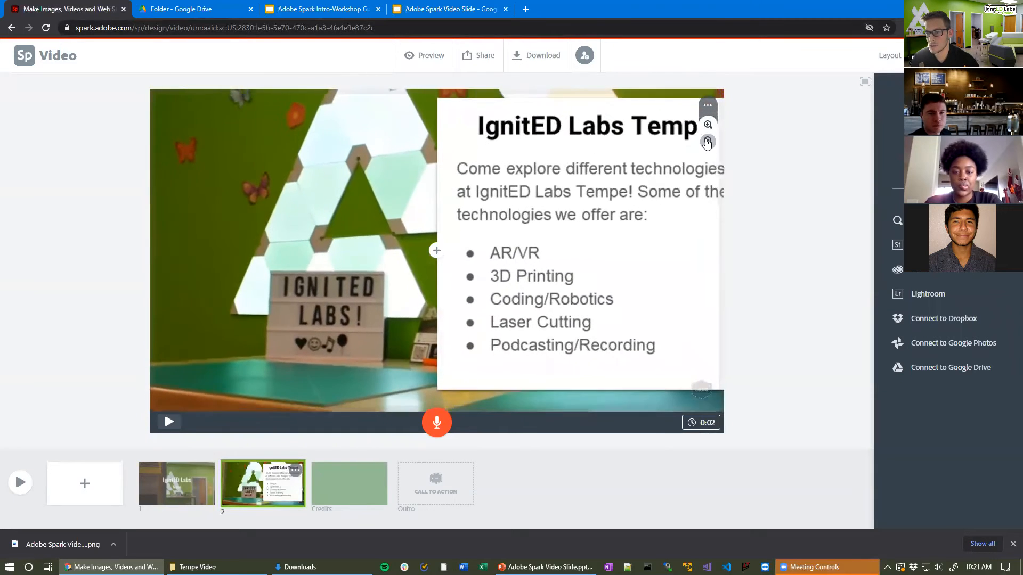
left_click(708, 142)
left_click(707, 142)
left_click(708, 142)
left_click(707, 143)
left_click(709, 126)
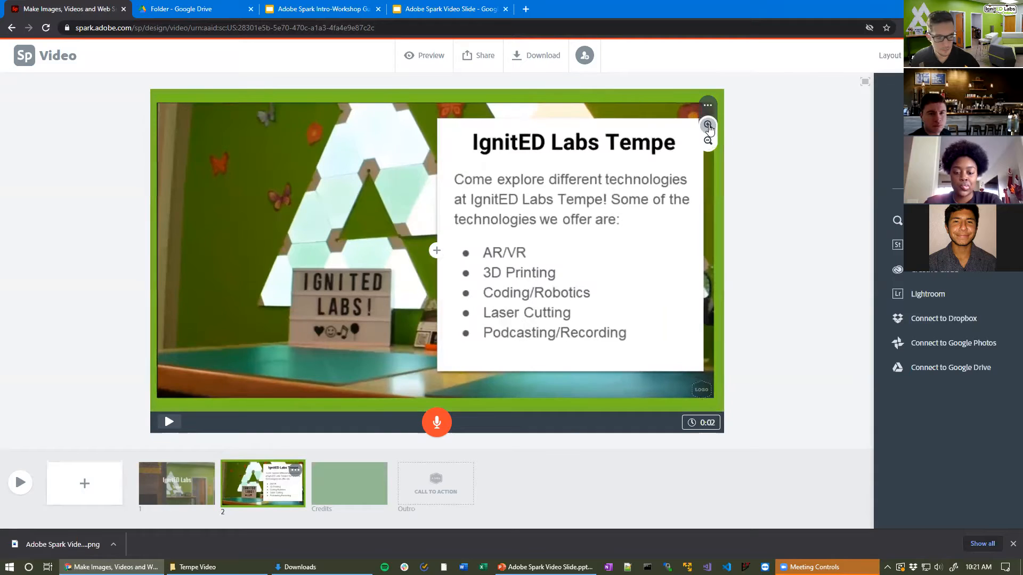
left_click(708, 126)
left_click(708, 141)
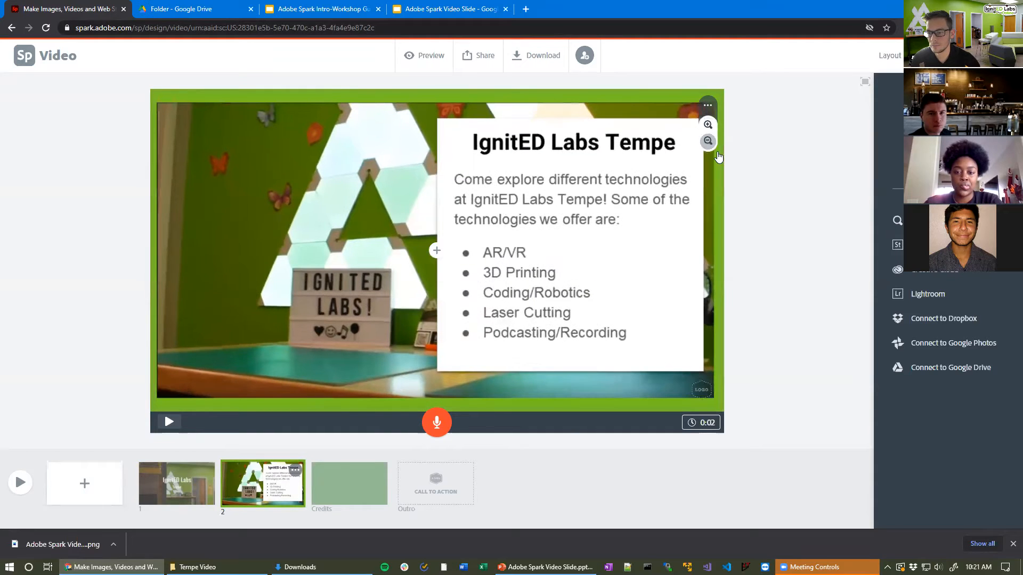
left_click(746, 262)
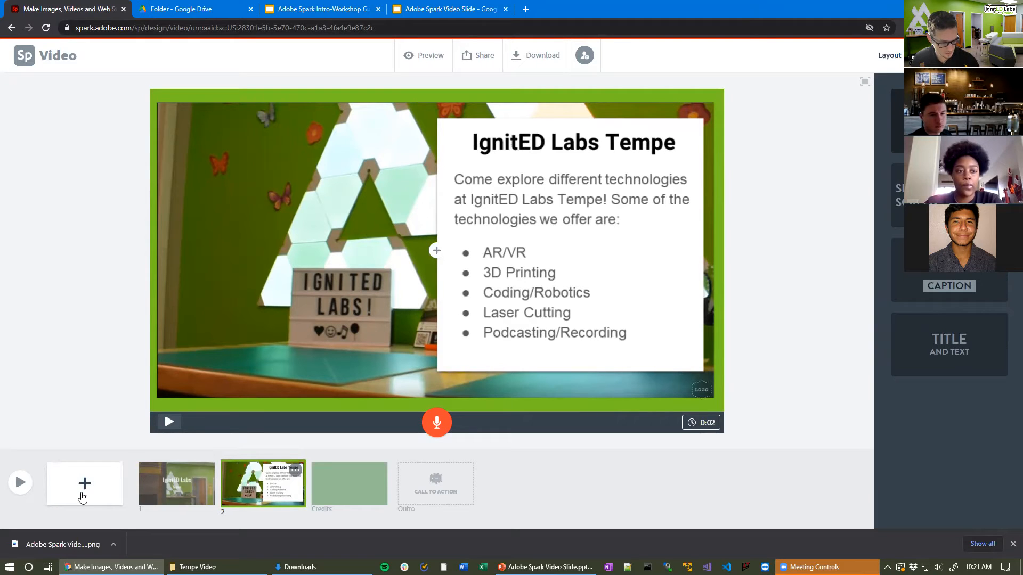
Step: Add a third slide after slide 2 using the Caption layout
left_click(79, 499)
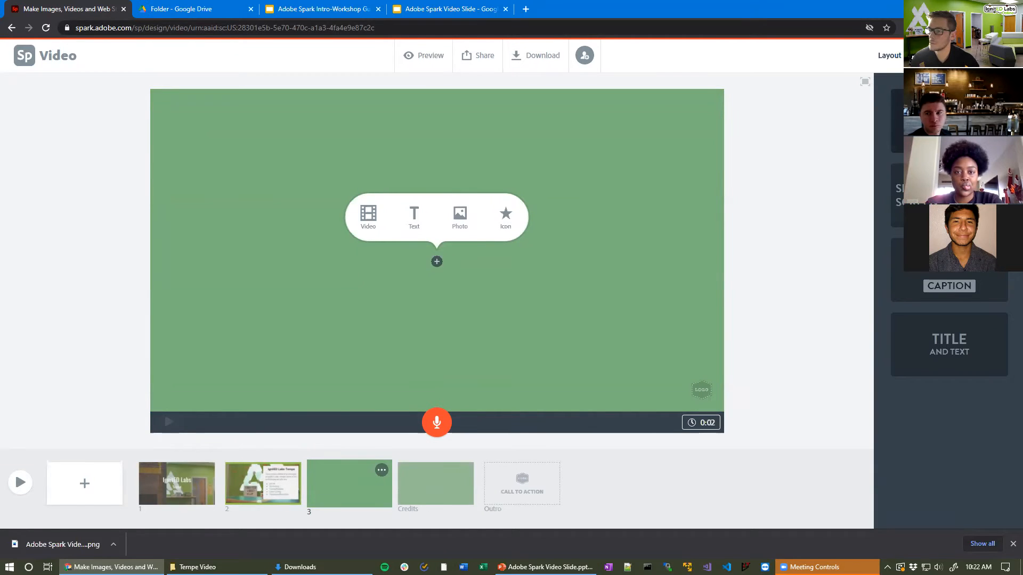
left_click(955, 288)
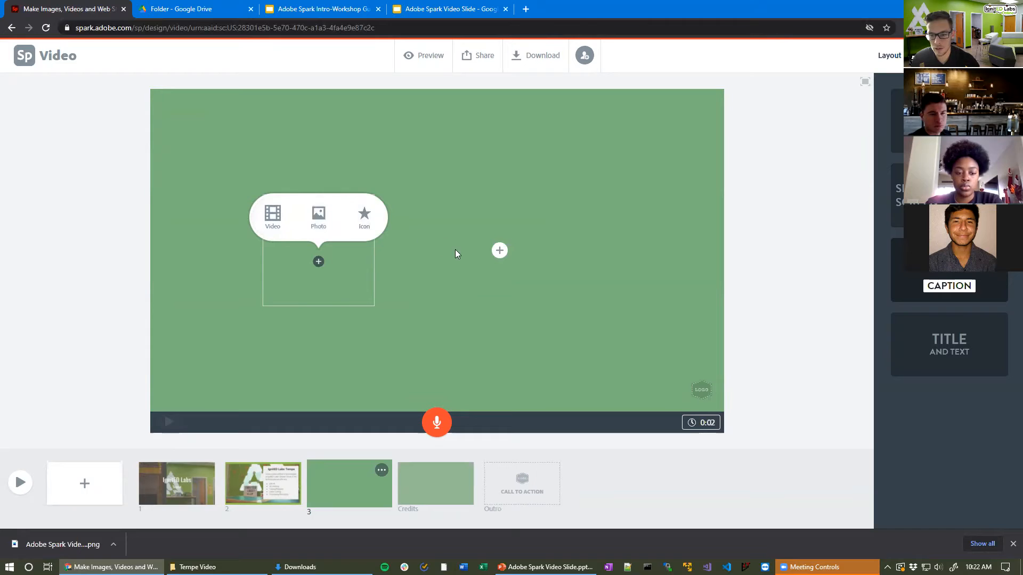
left_click(499, 251)
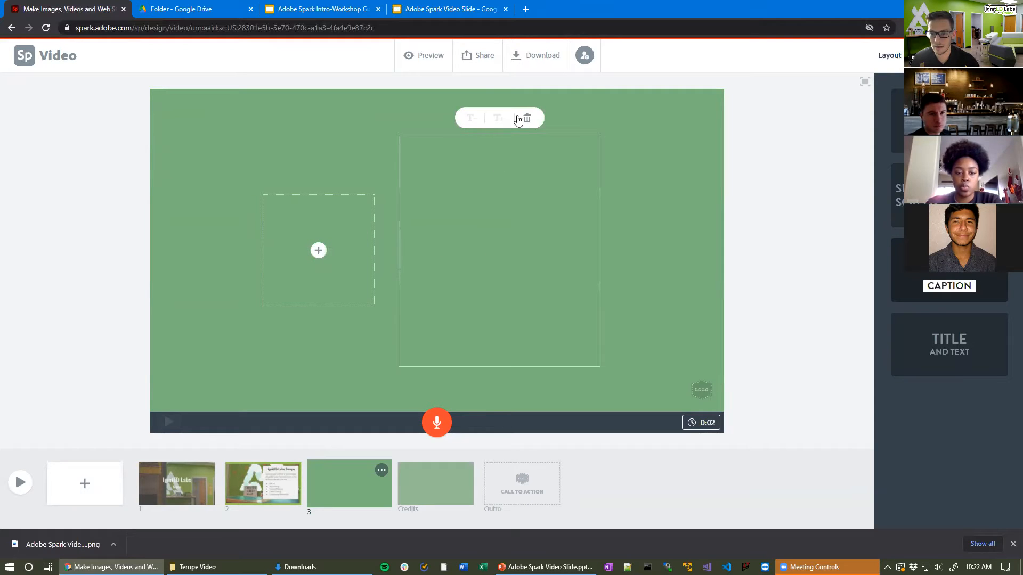
Step: Choose AR_XR.mov from the Video folder as the slide's video clip
left_click(319, 255)
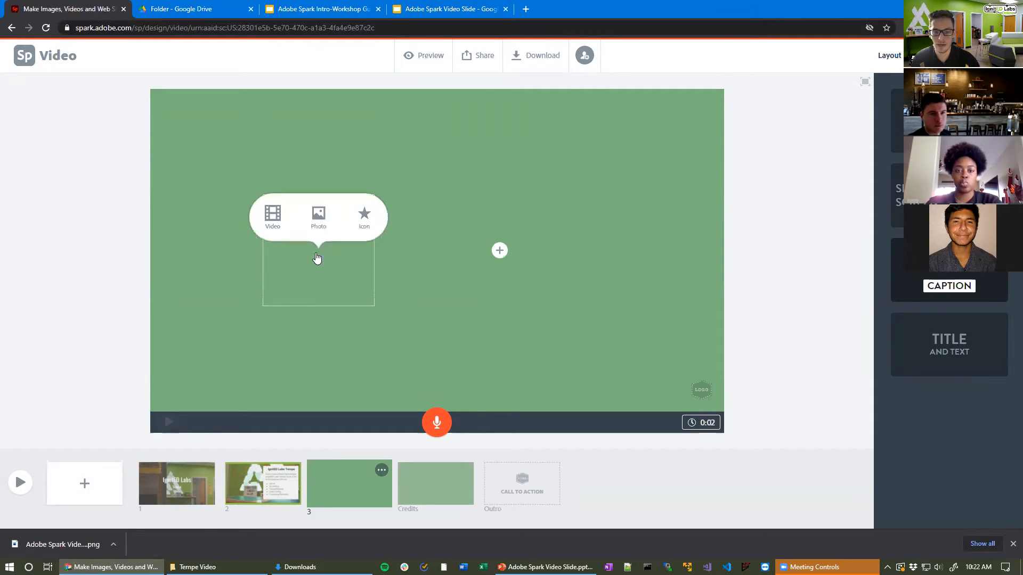
left_click(272, 214)
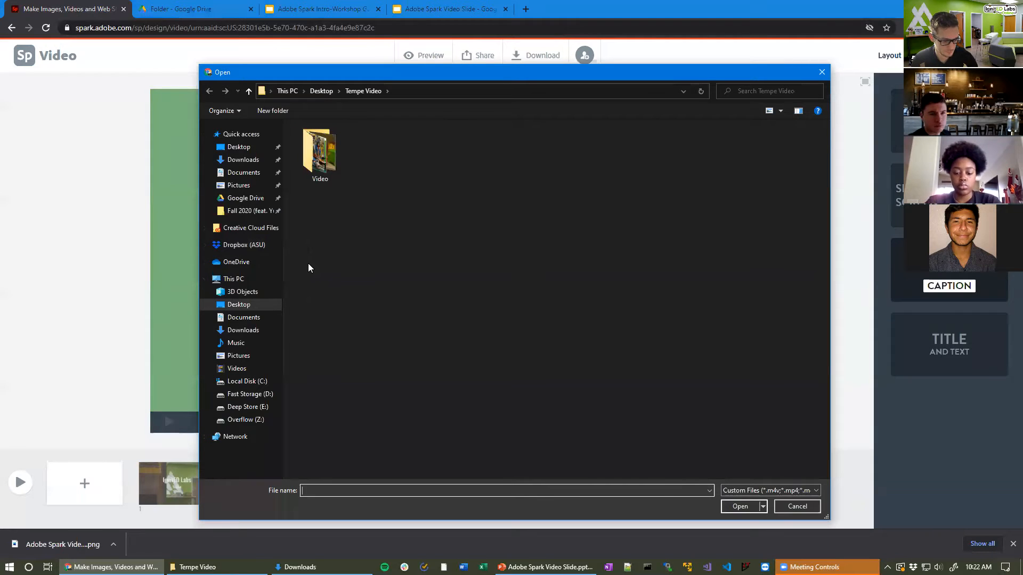
double_click(328, 152)
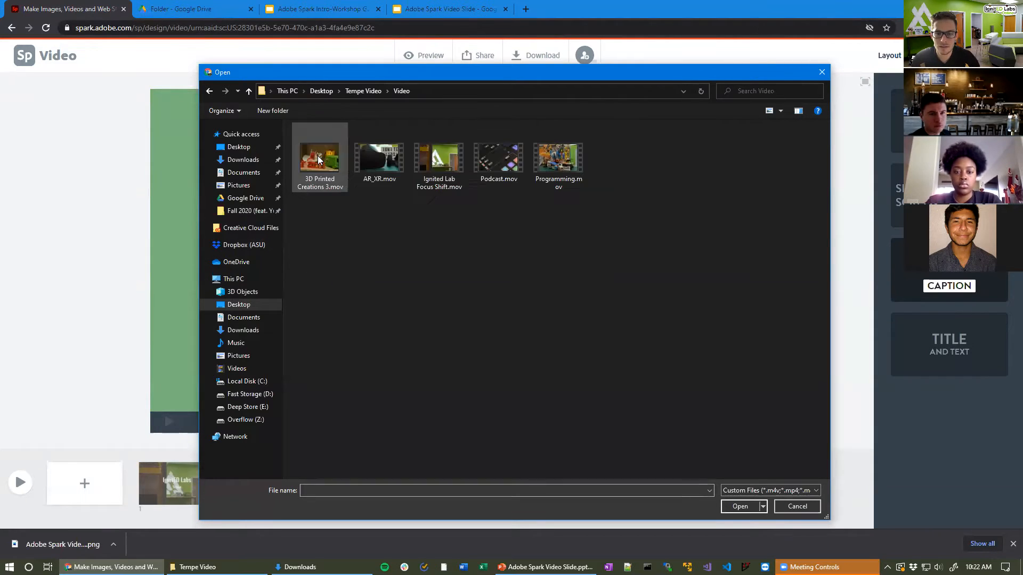
left_click(395, 173)
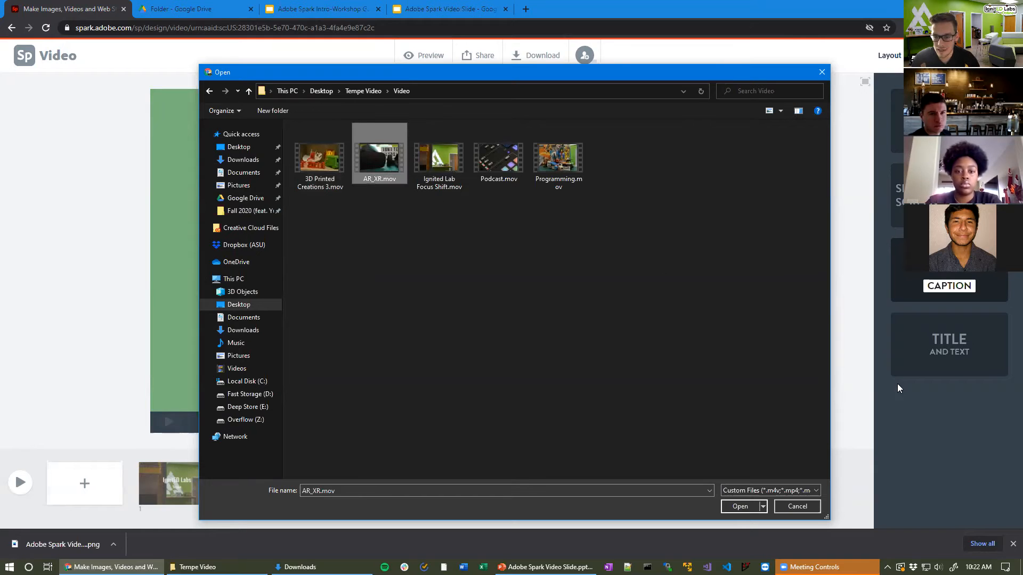
left_click(740, 507)
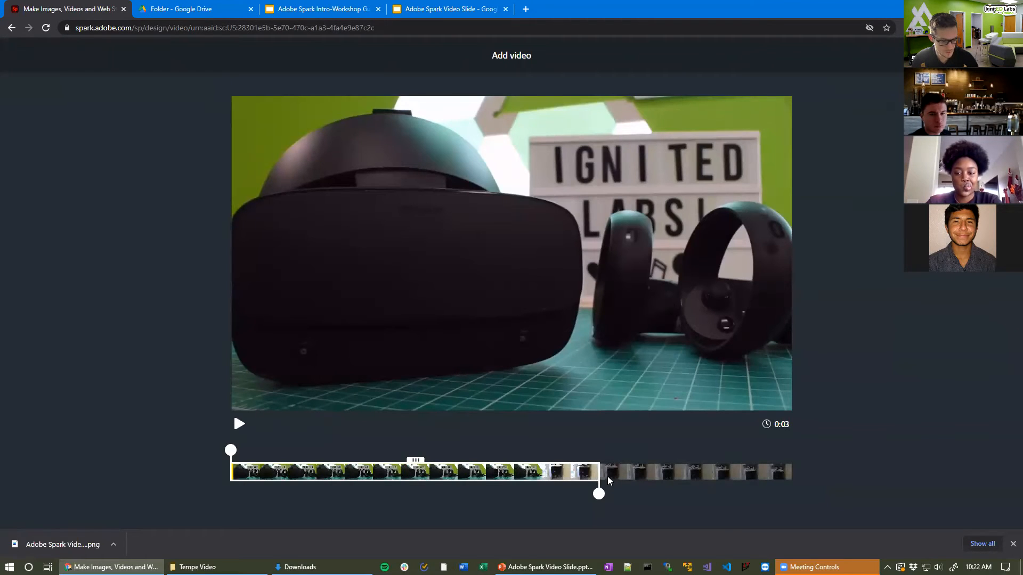
Step: Trim the AR_XR clip to its first few seconds and preview the result
left_click_drag(395, 465, 415, 459)
left_click_drag(599, 494, 803, 492)
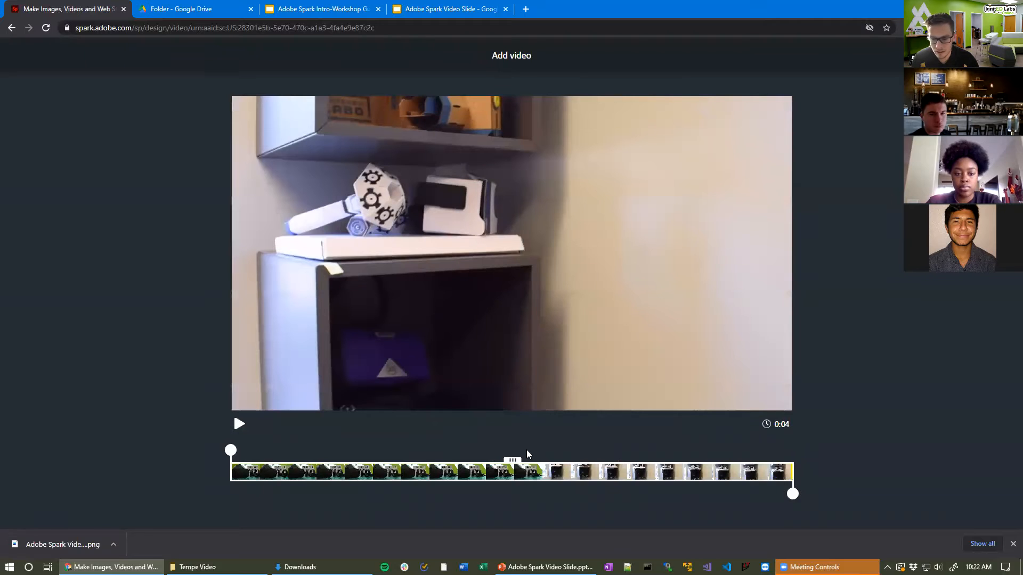
left_click(239, 425)
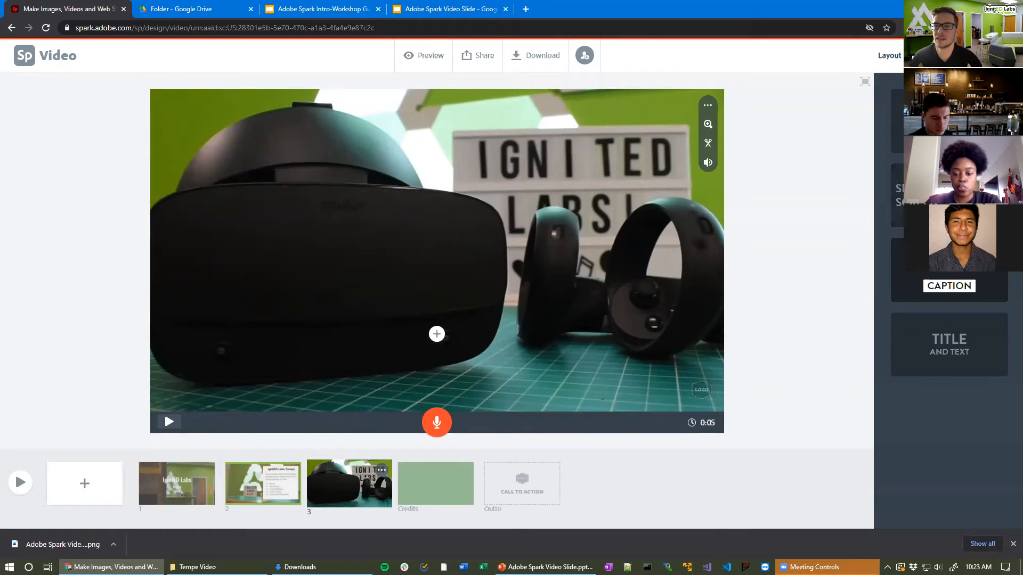
left_click(704, 109)
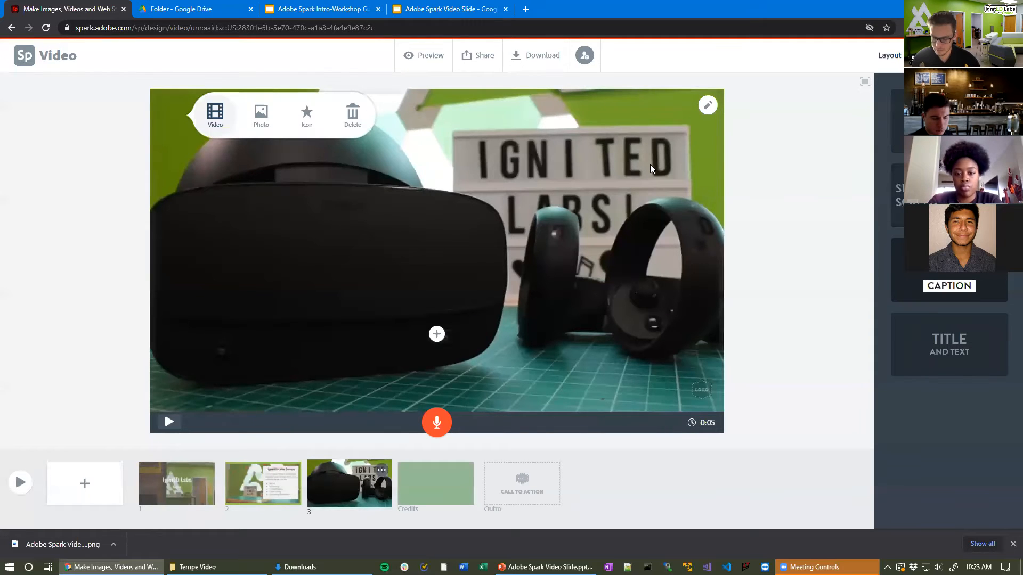
left_click(708, 105)
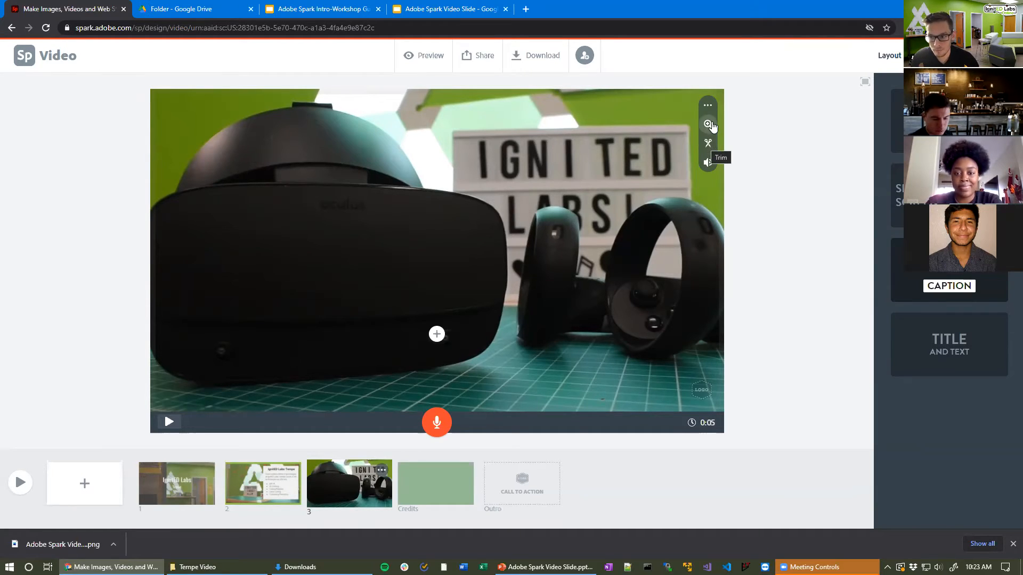
left_click(711, 125)
left_click(708, 126)
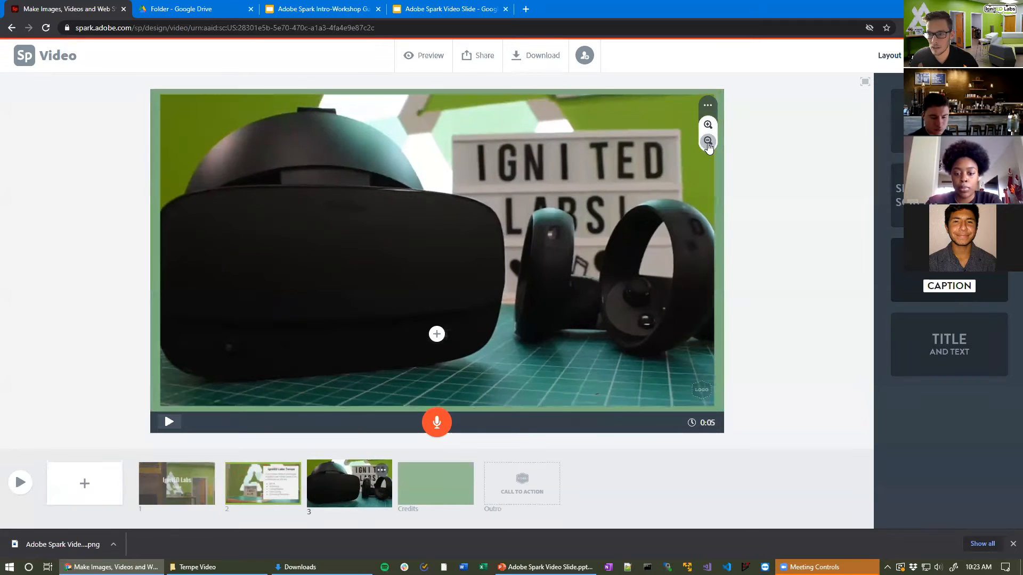
left_click(708, 141)
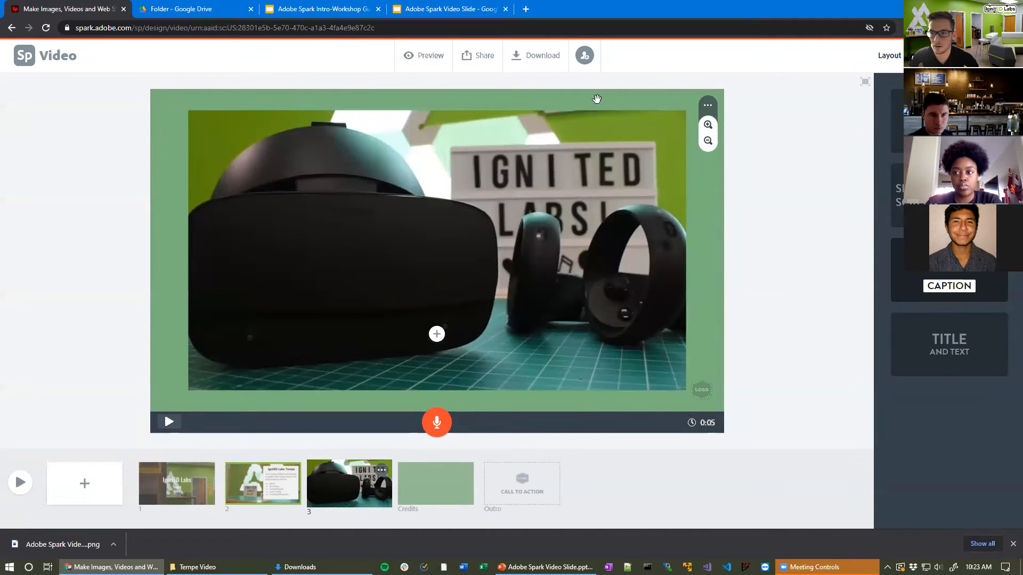
left_click(708, 126)
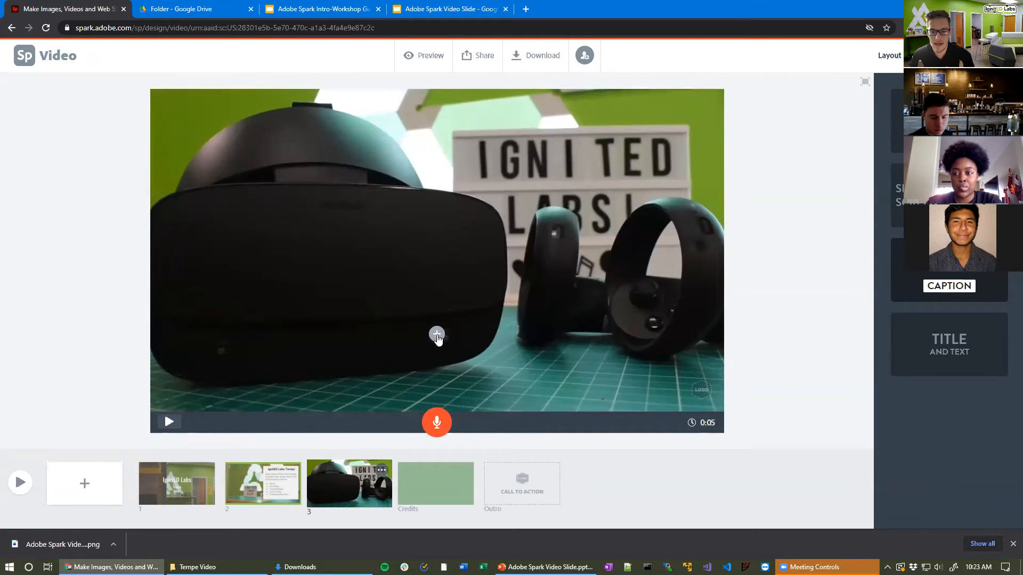
Step: Add the caption 'Come play with the Oculus Quest, Merge Cube or Zapbox!' at lower centre
left_click(436, 334)
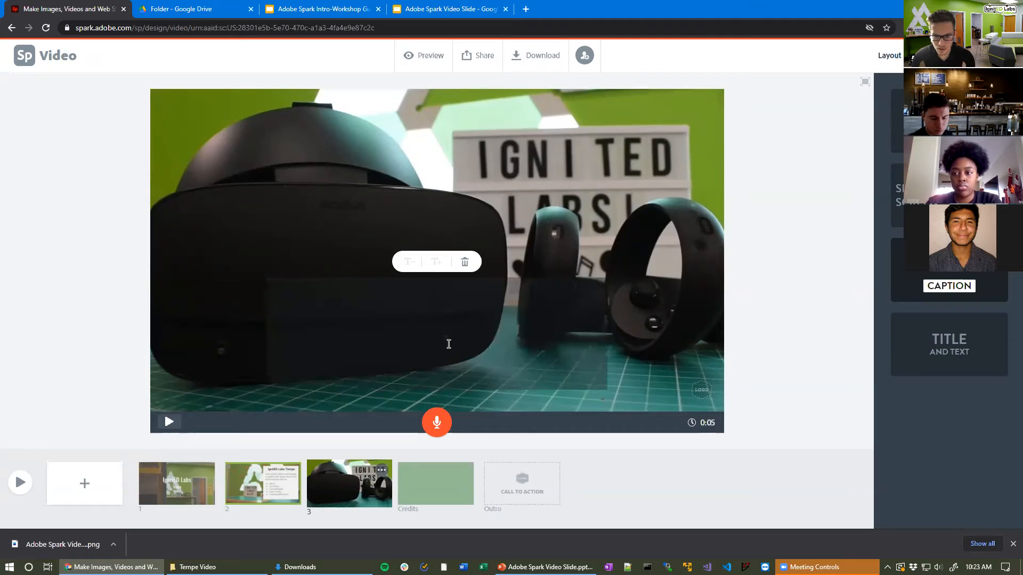
type("Come p")
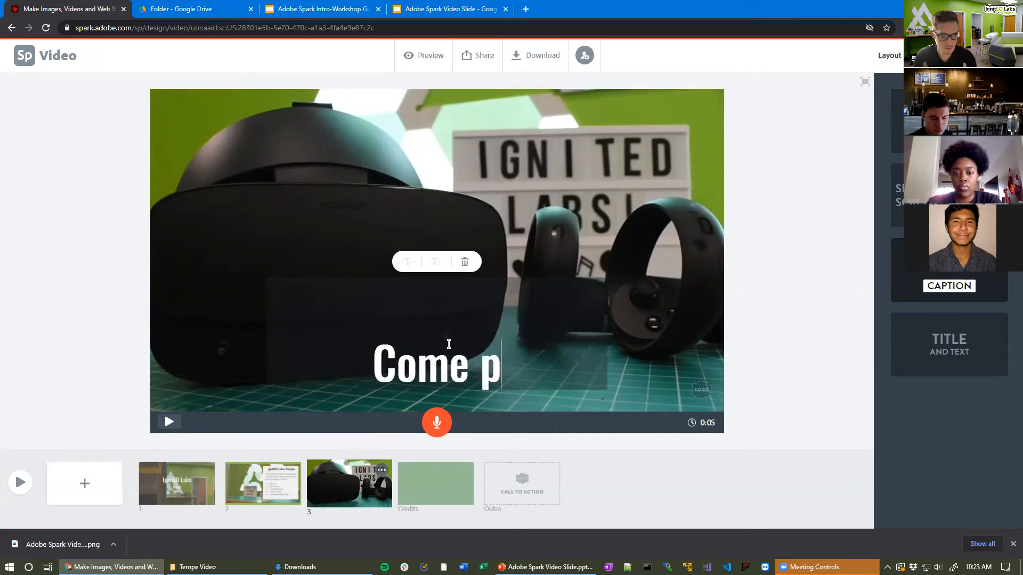
type("lay with the")
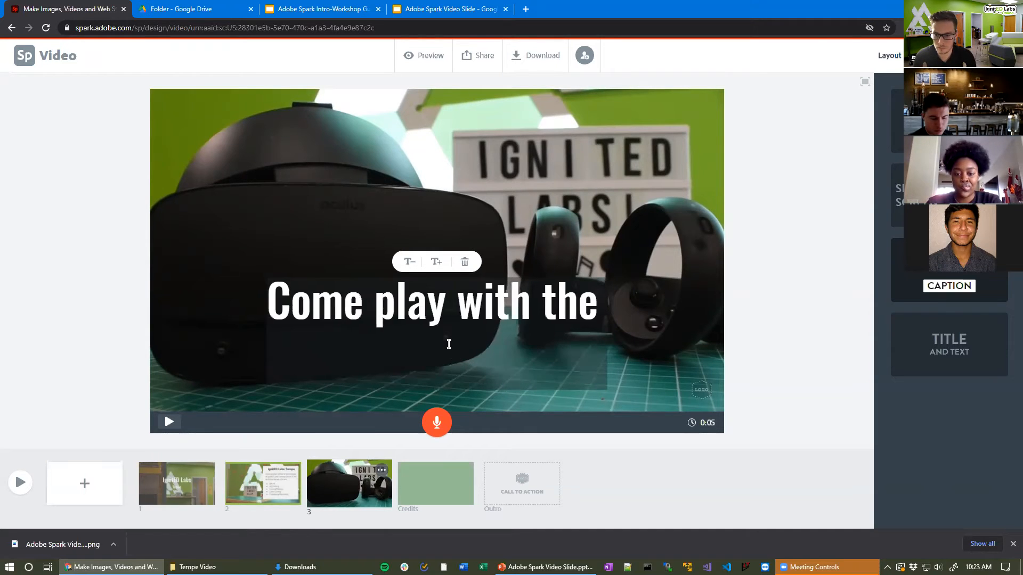
type(" Oculus Ques")
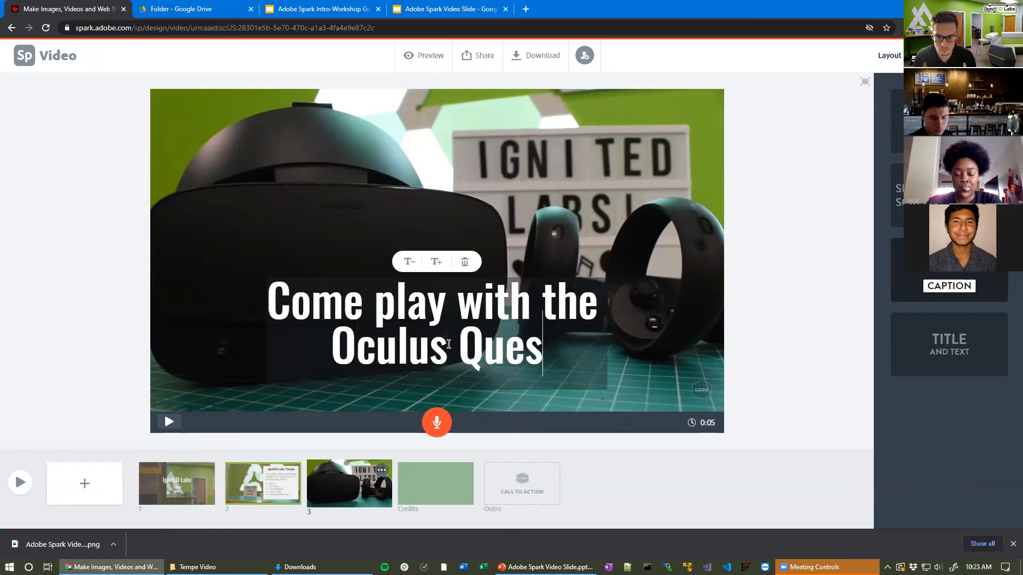
type("t, Merg")
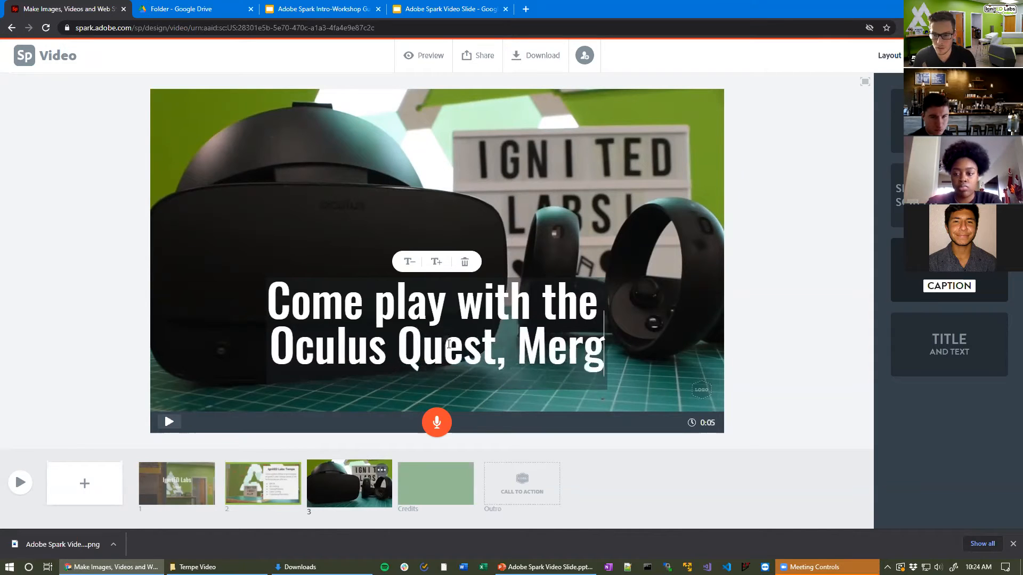
type("e Cube or Zapbox")
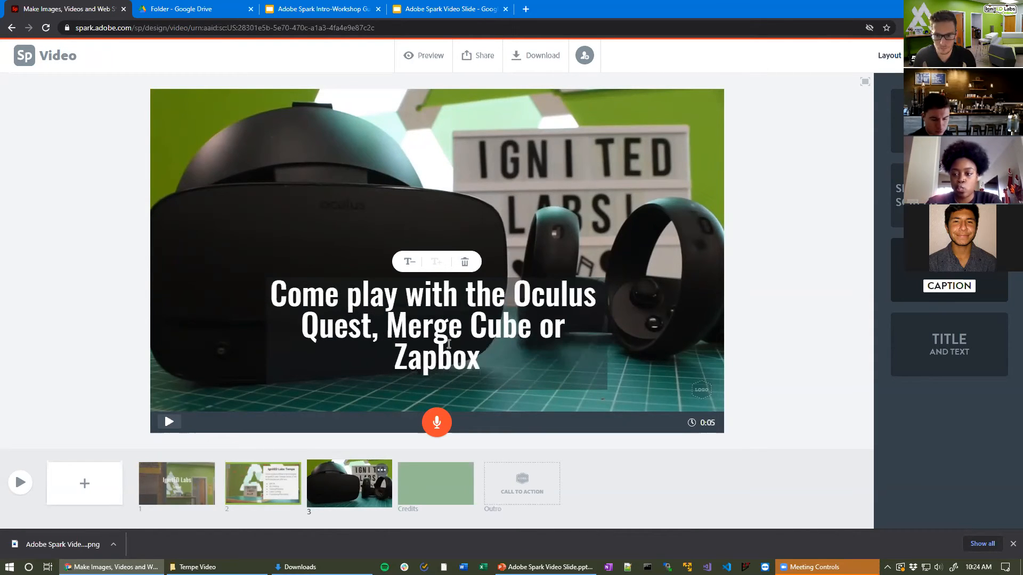
type("!")
left_click(799, 304)
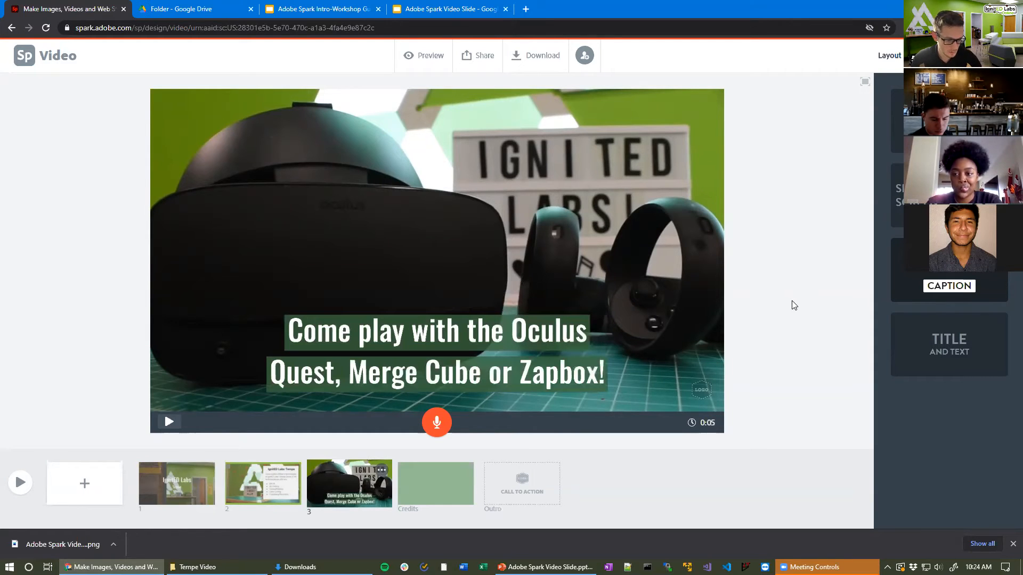
left_click_drag(570, 325, 665, 160)
left_click_drag(583, 183, 497, 341)
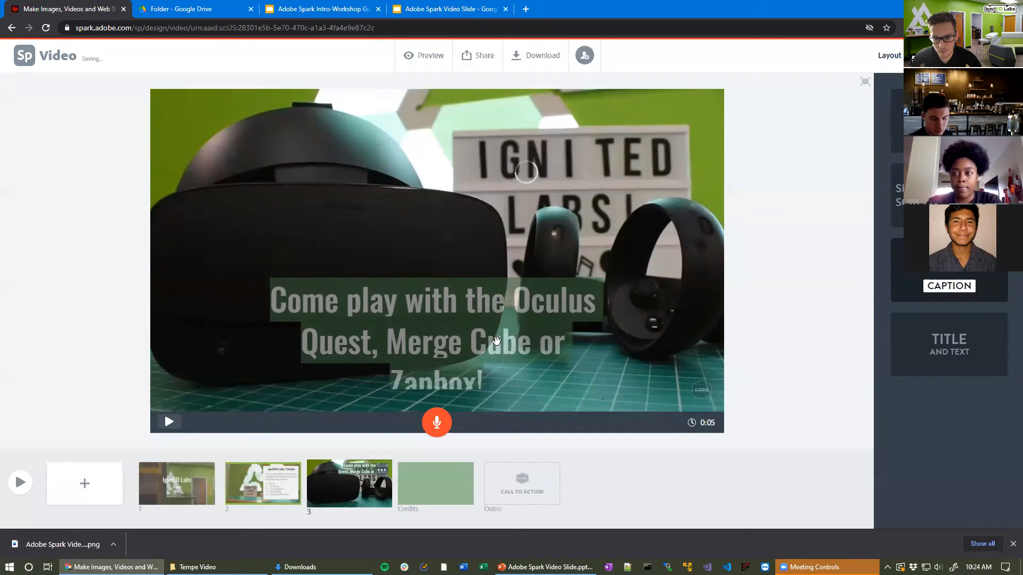
Step: Shrink the caption text two sizes, then enlarge it one, leaving it slightly smaller
left_click(399, 287)
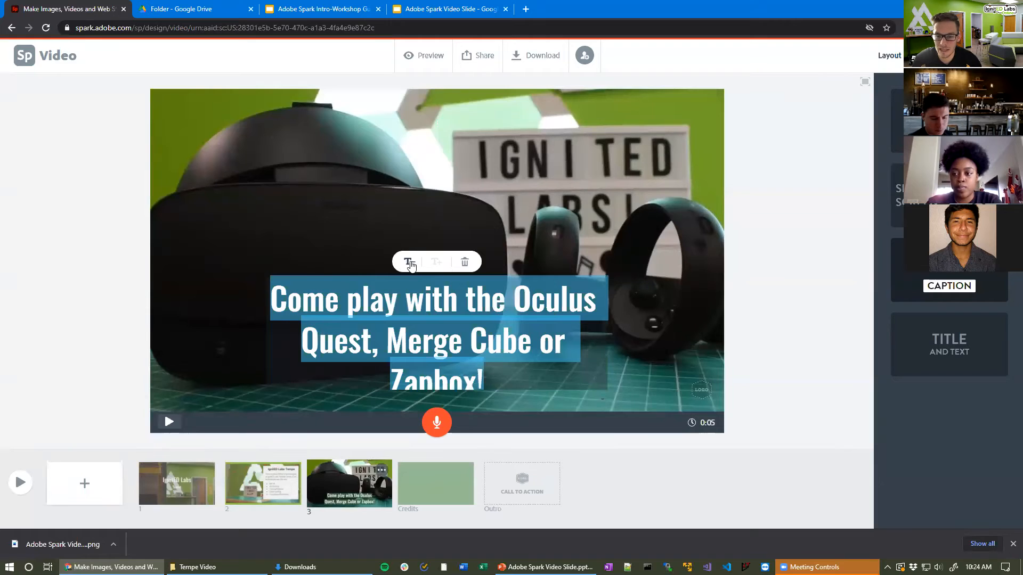
left_click(410, 263)
left_click(410, 263)
left_click(435, 262)
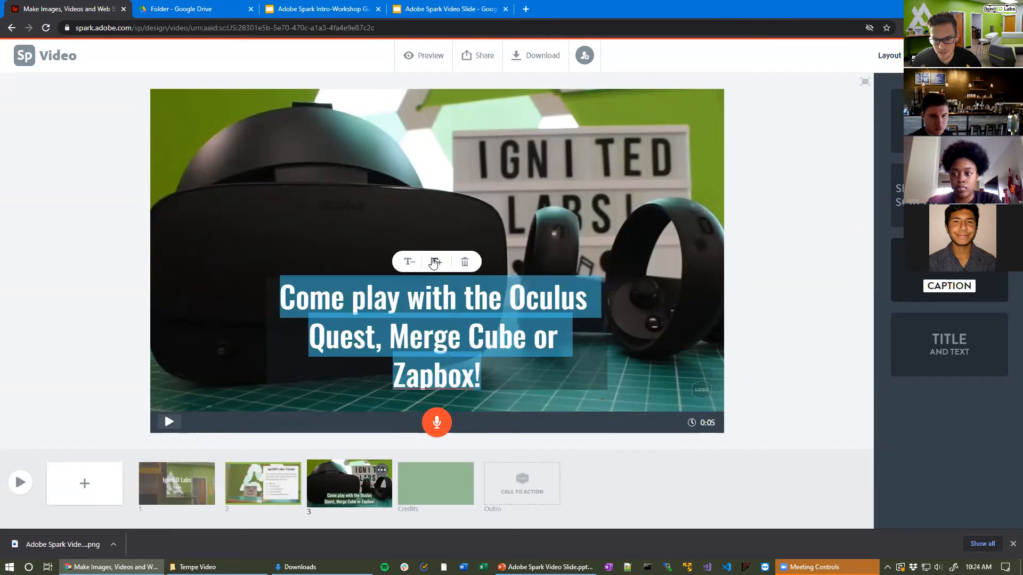
left_click(679, 366)
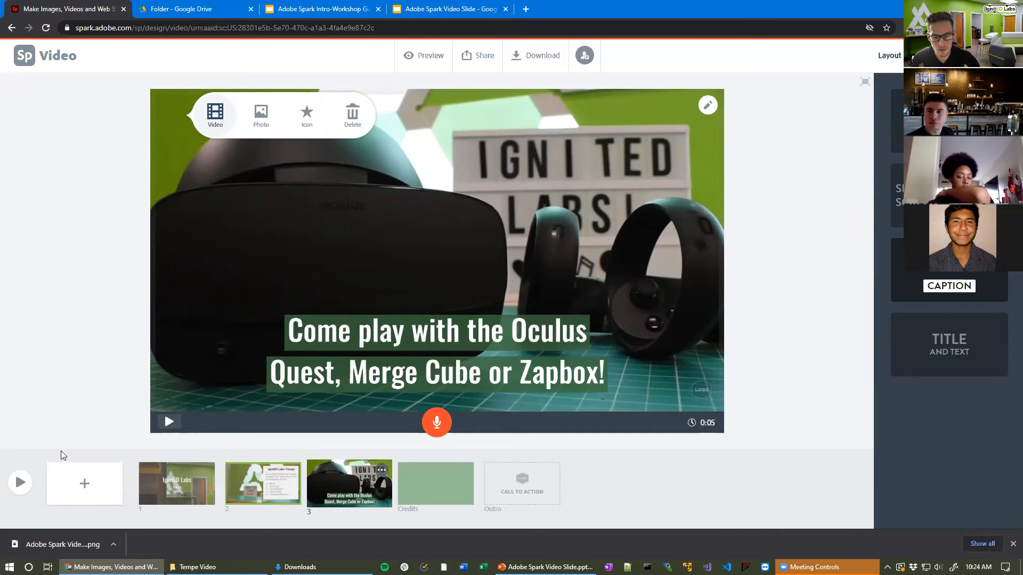
Step: Add slide 4 with the Caption layout and load the 3D Printed Creations 3.mov clip
left_click(81, 485)
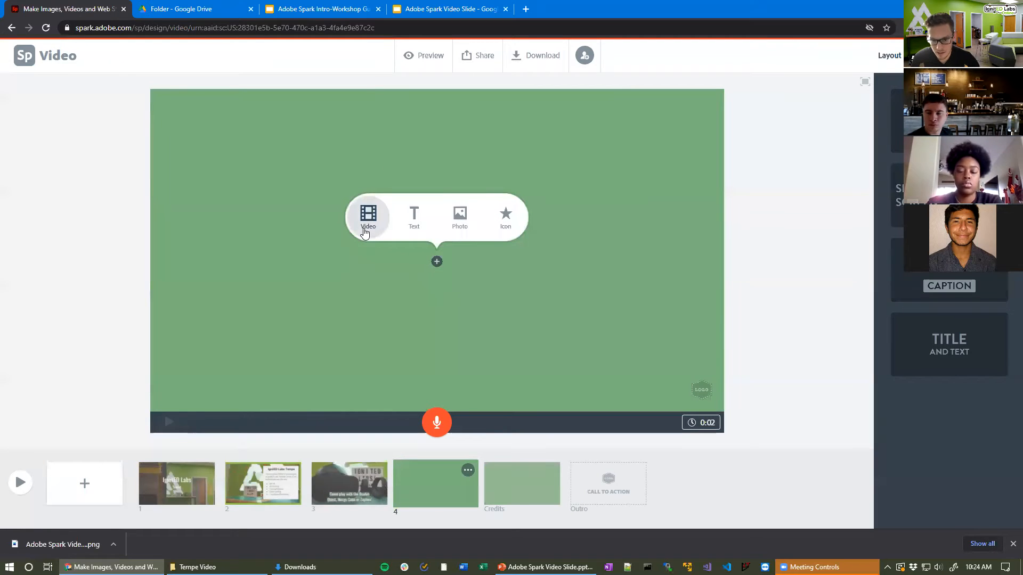
left_click(933, 290)
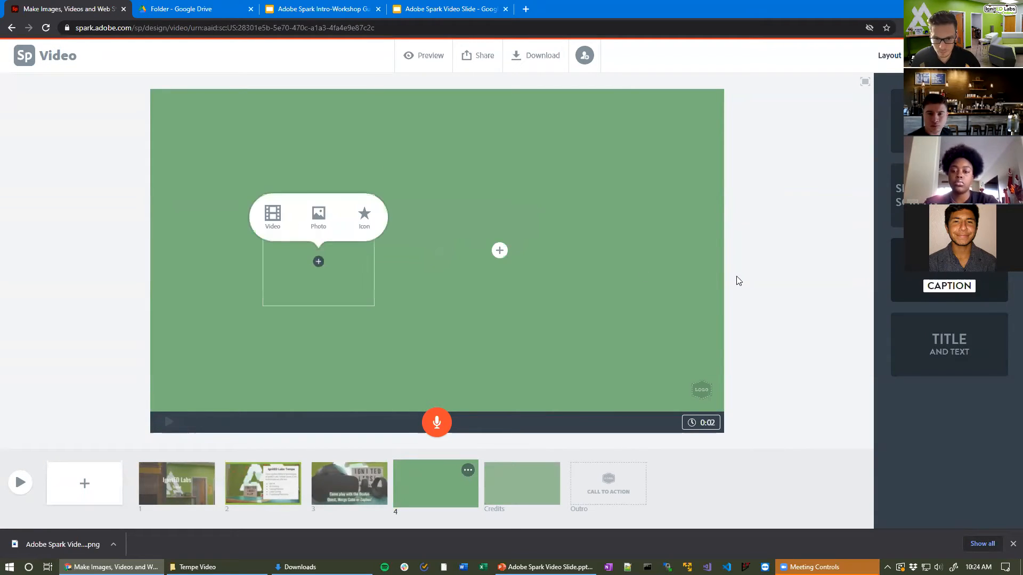
left_click(272, 215)
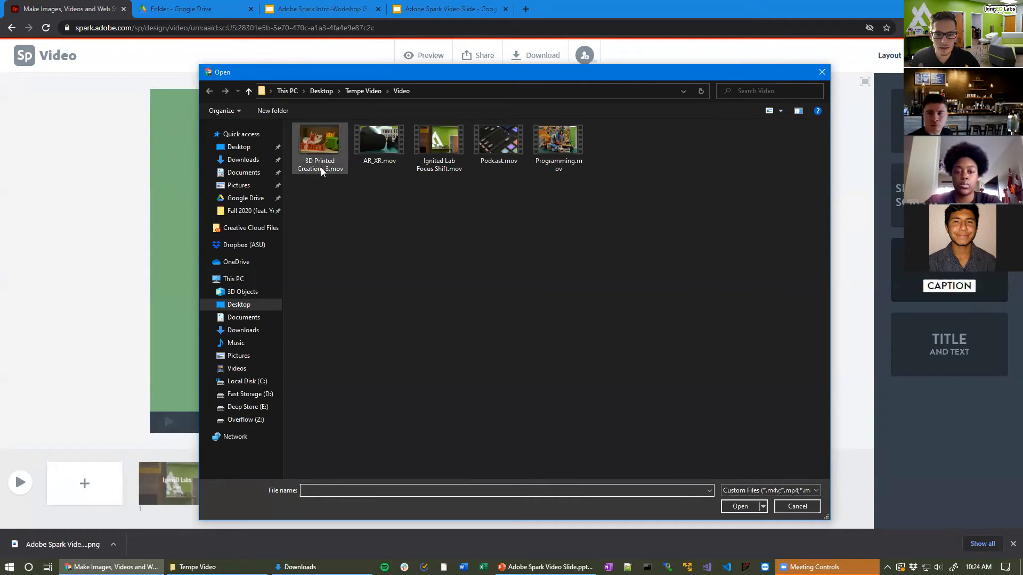
left_click(314, 152)
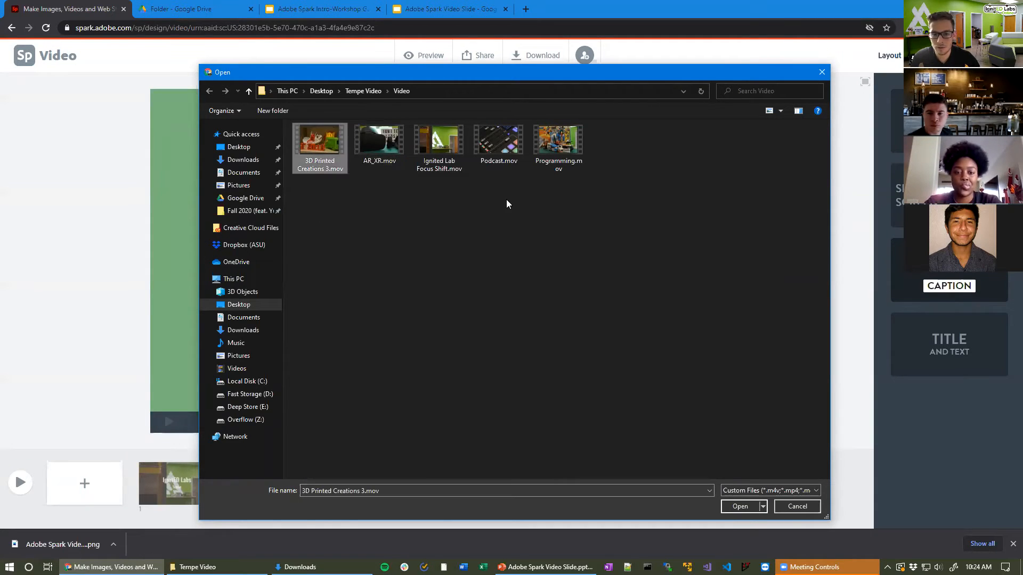
left_click(733, 507)
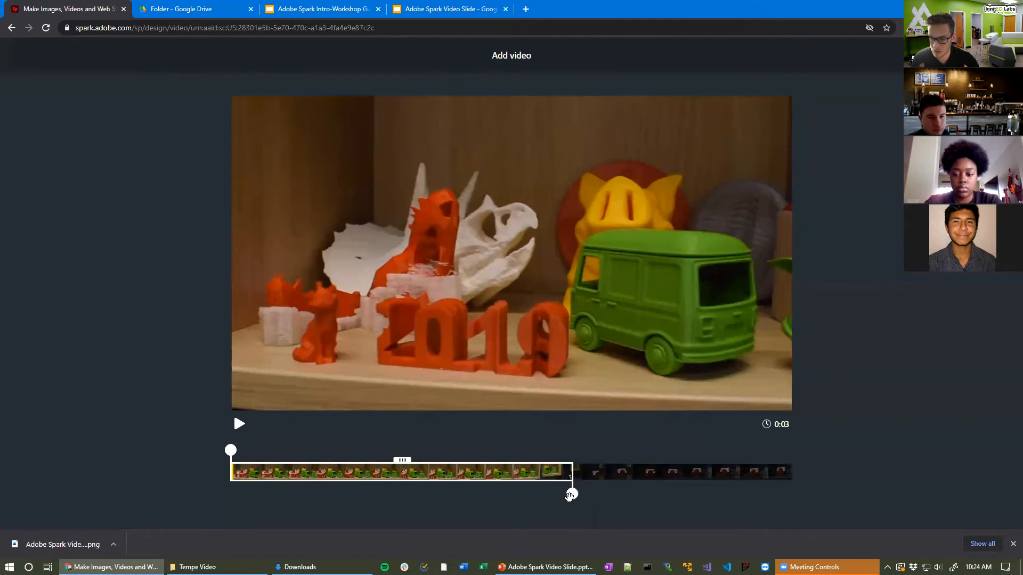
Step: Extend the 3D printing clip's end to about 4.7 seconds, then tuck away the Video folder window
left_click_drag(571, 494, 734, 488)
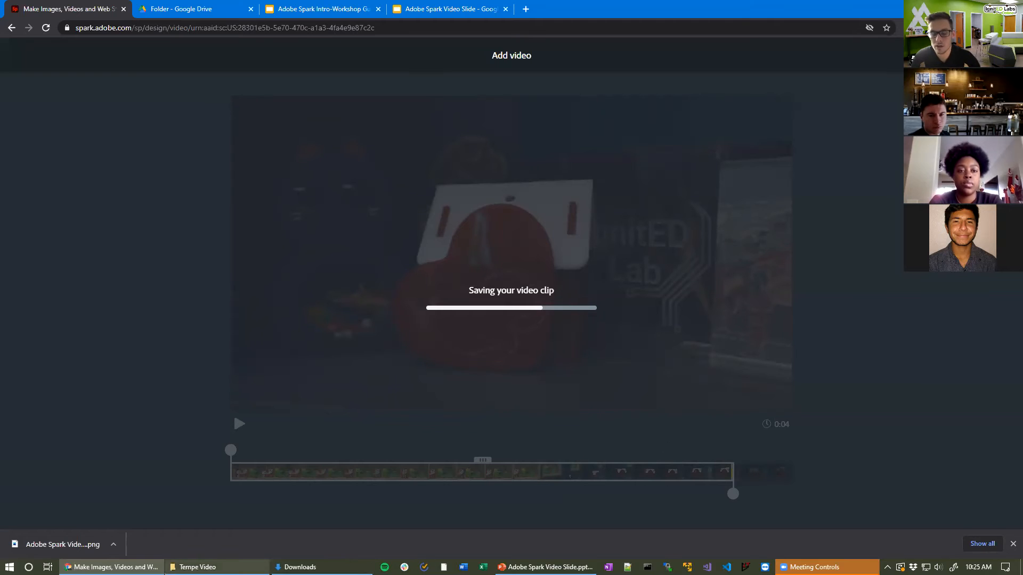
left_click(198, 567)
double_click(157, 196)
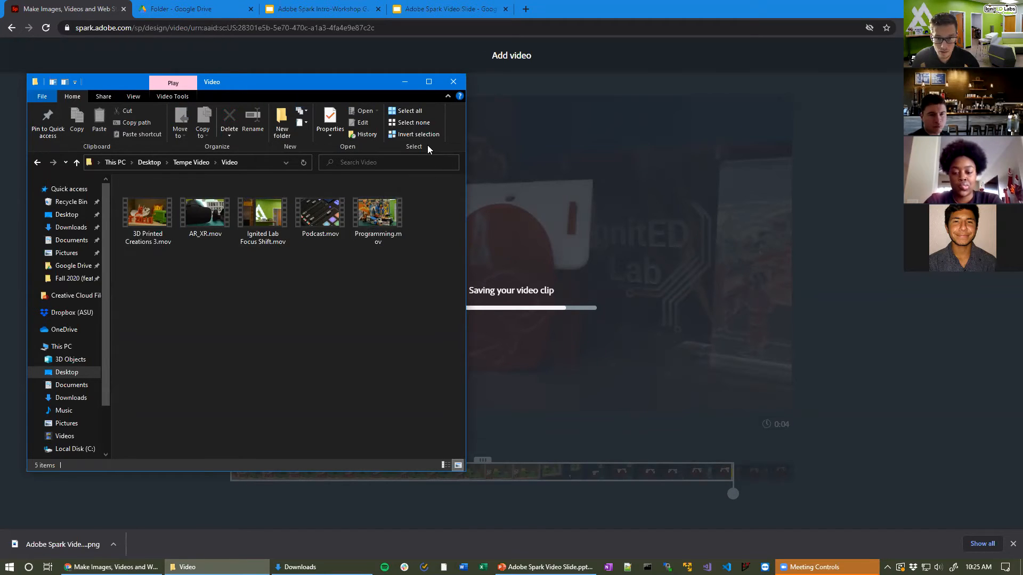
left_click(406, 88)
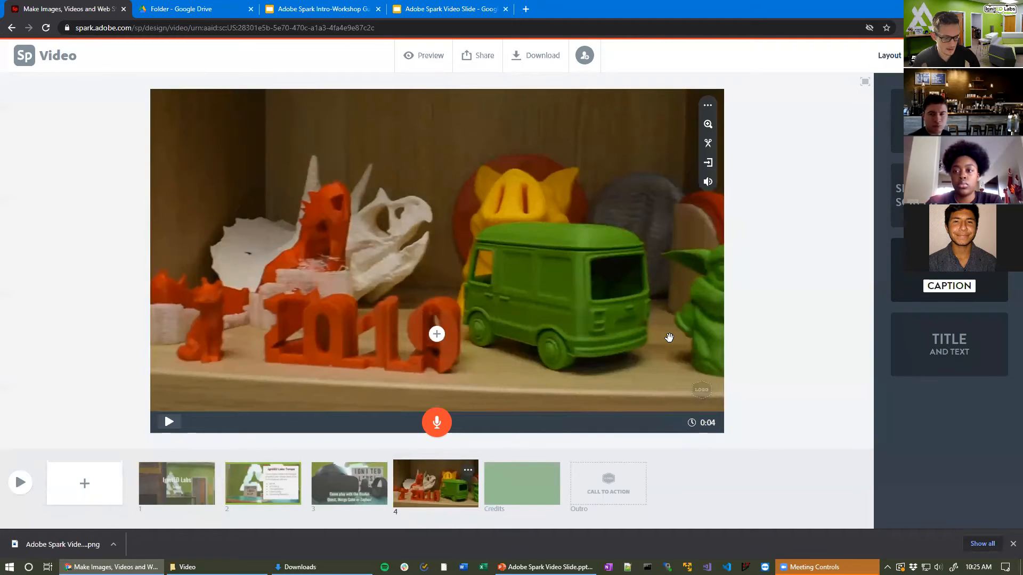
Step: Caption slide 4 'Try out 3D printing and laser cutting!', move it top right, and preview
left_click(436, 338)
type("Try out 3D printing")
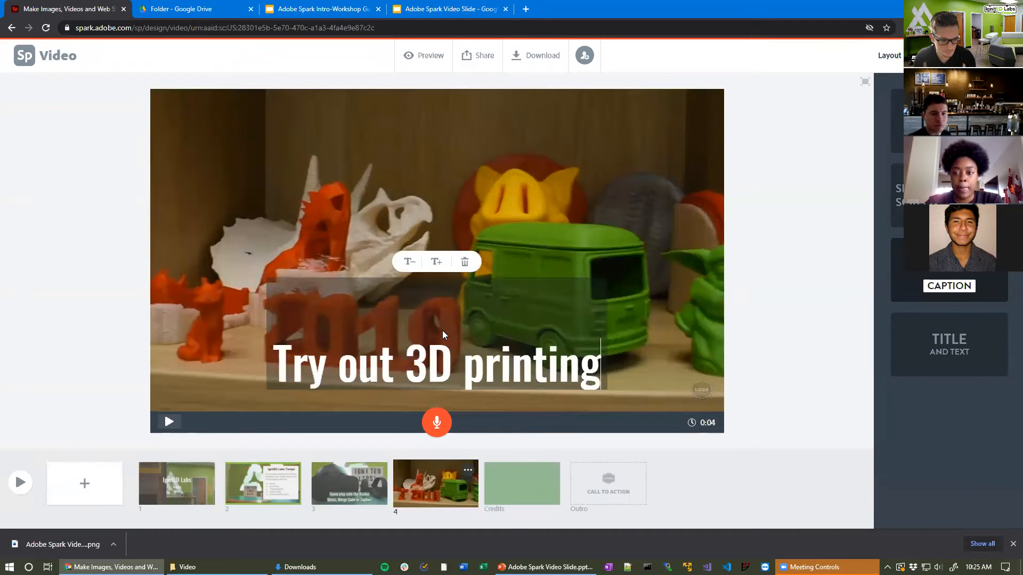
type(" and laser cutti")
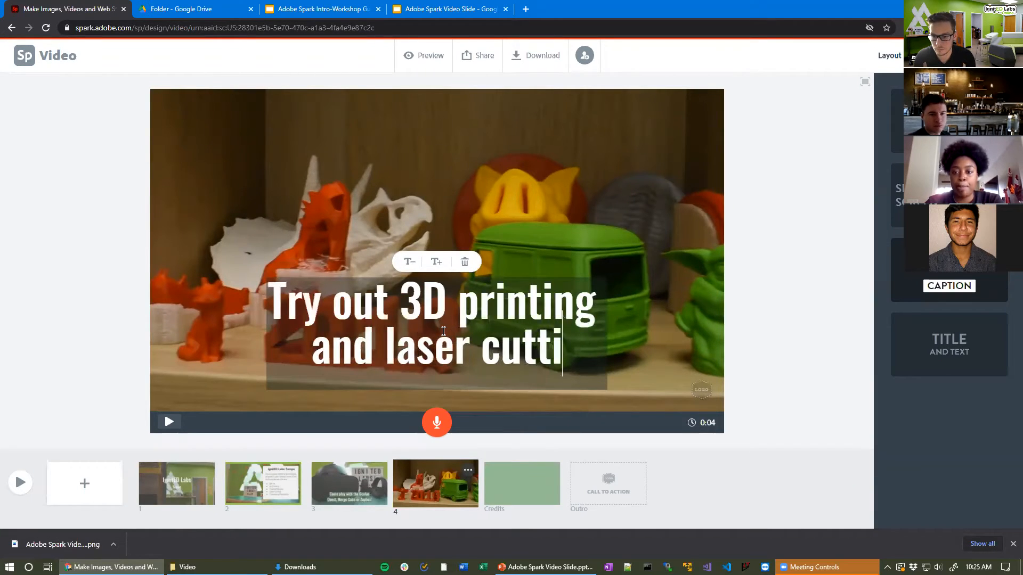
type("ng!")
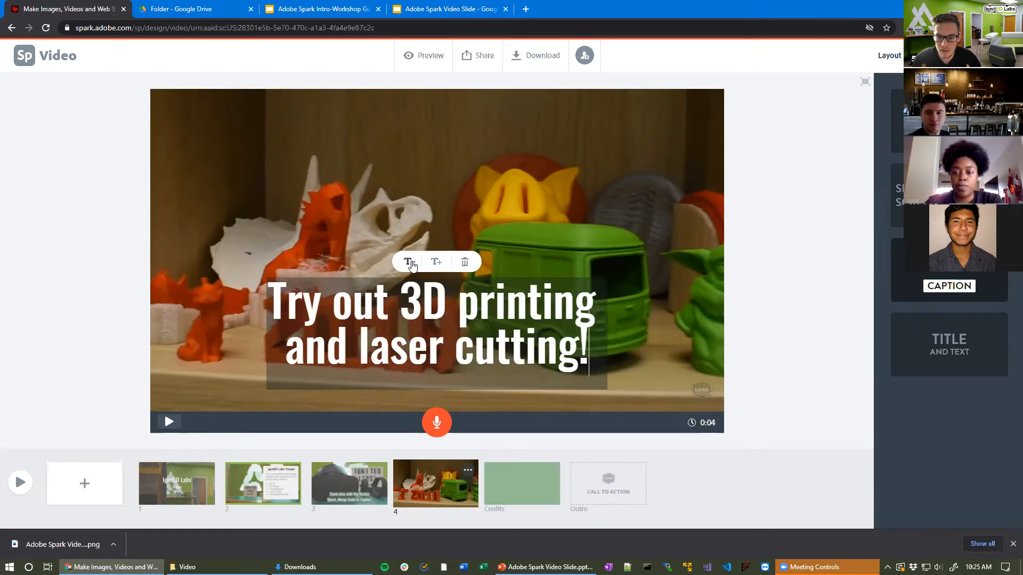
left_click(733, 304)
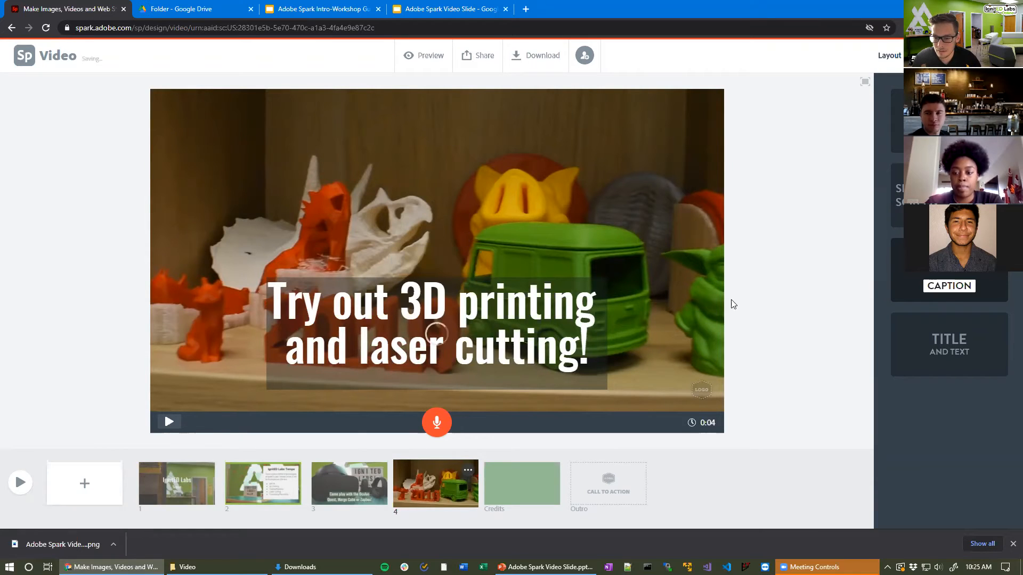
left_click(532, 305)
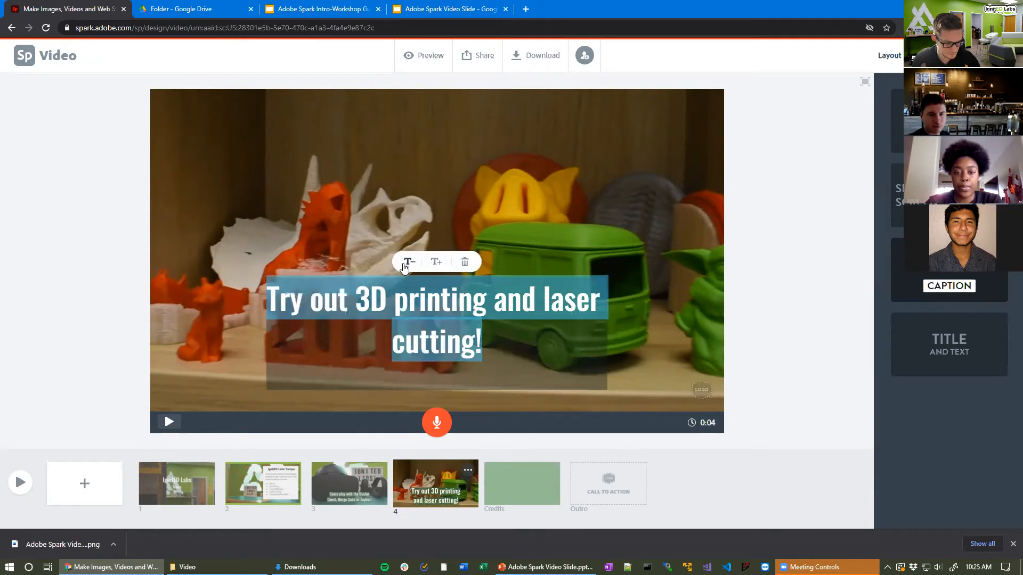
left_click(851, 317)
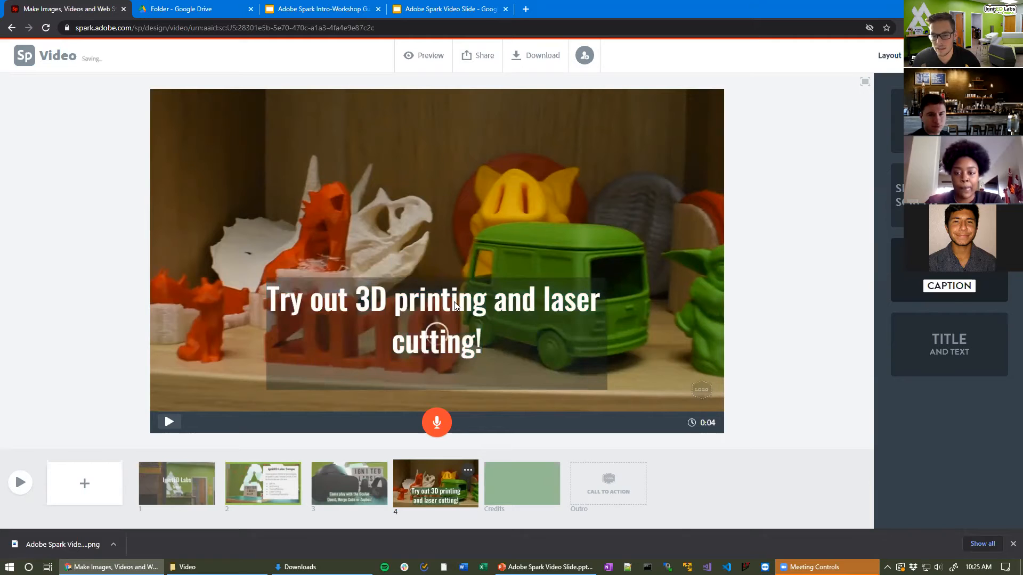
left_click_drag(458, 322, 569, 133)
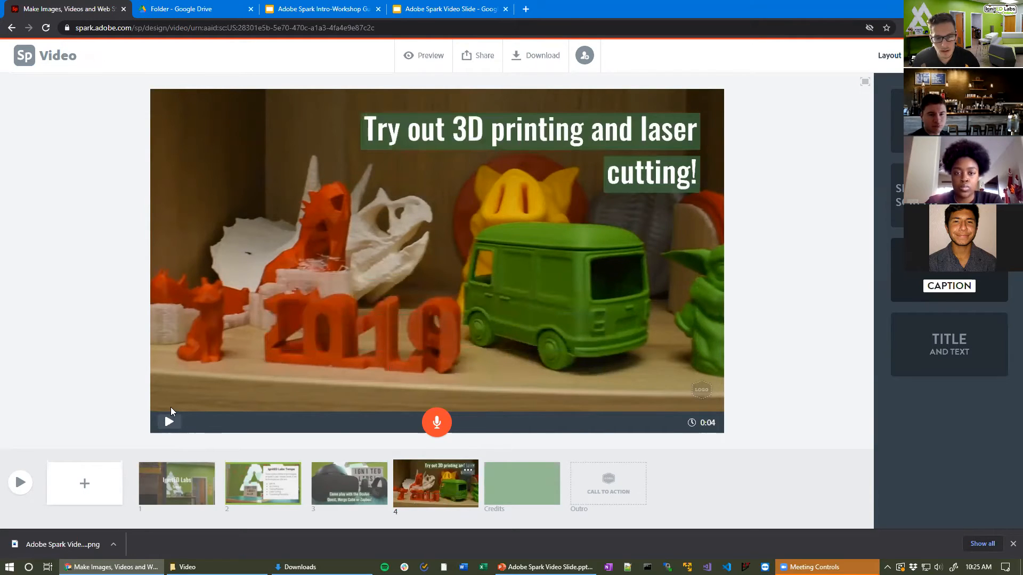
left_click(171, 425)
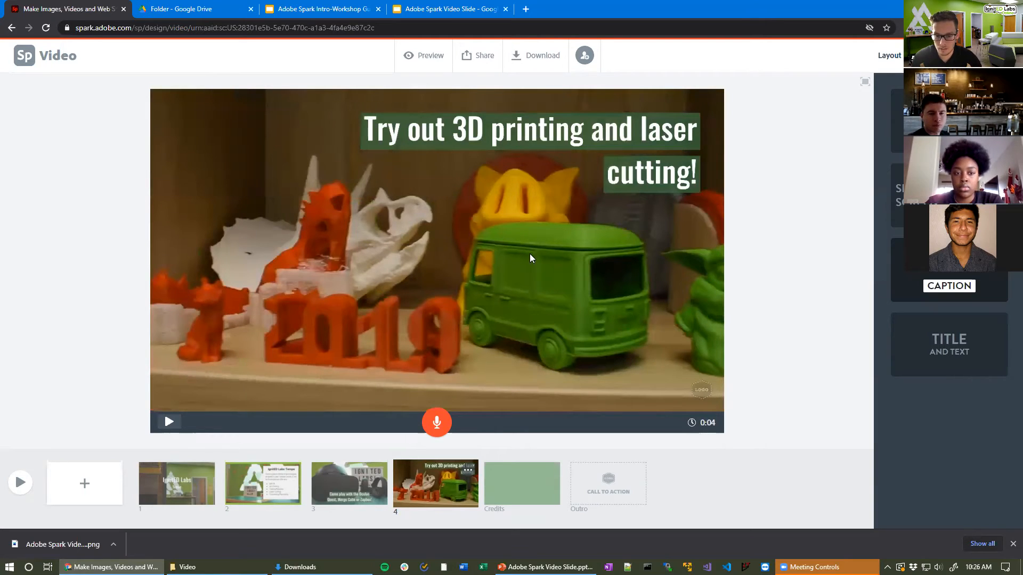
left_click(557, 267)
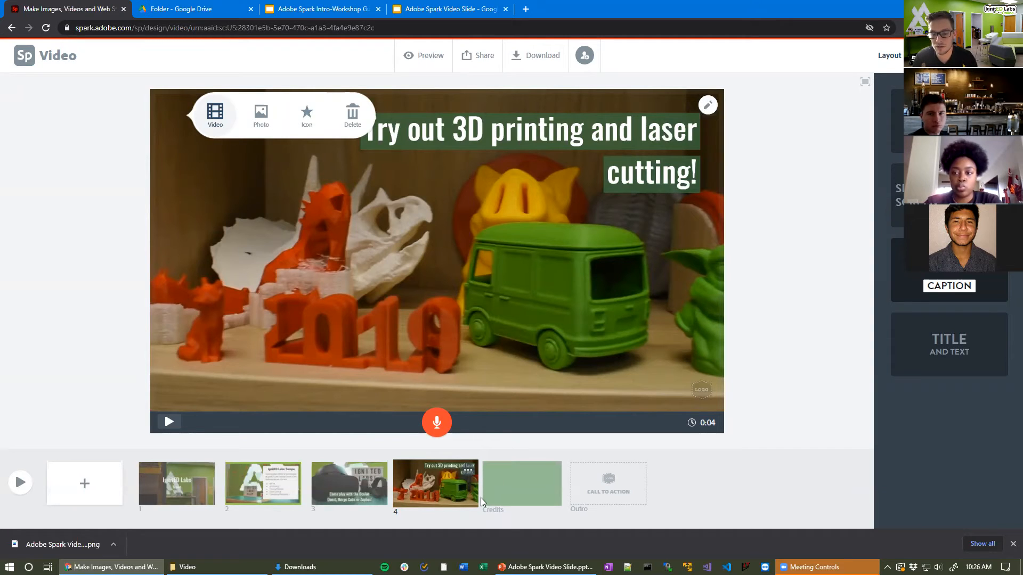
Step: Continue slide 4's 3D printing clip onto a new fifth slide and save
left_click(708, 107)
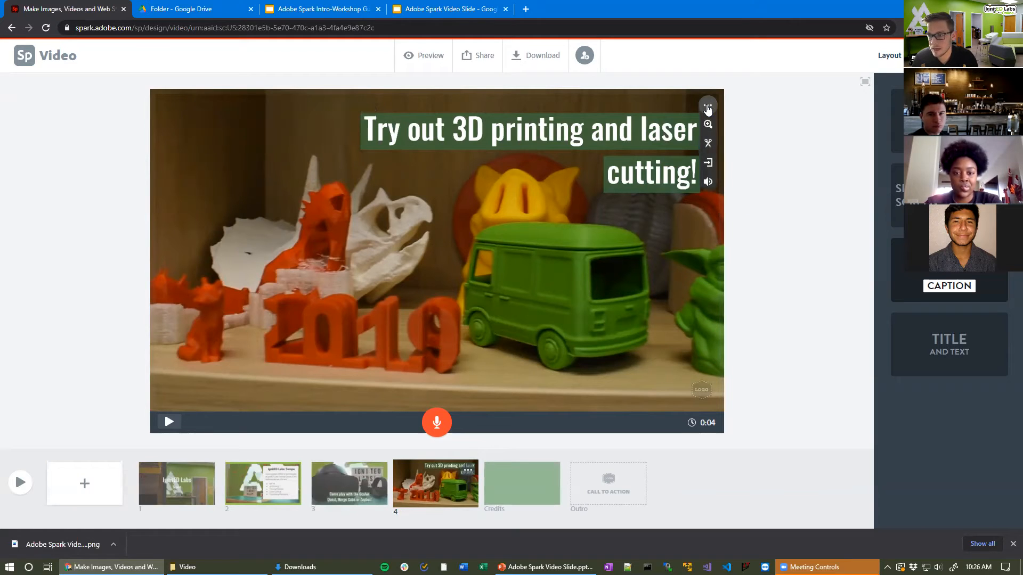
left_click(709, 165)
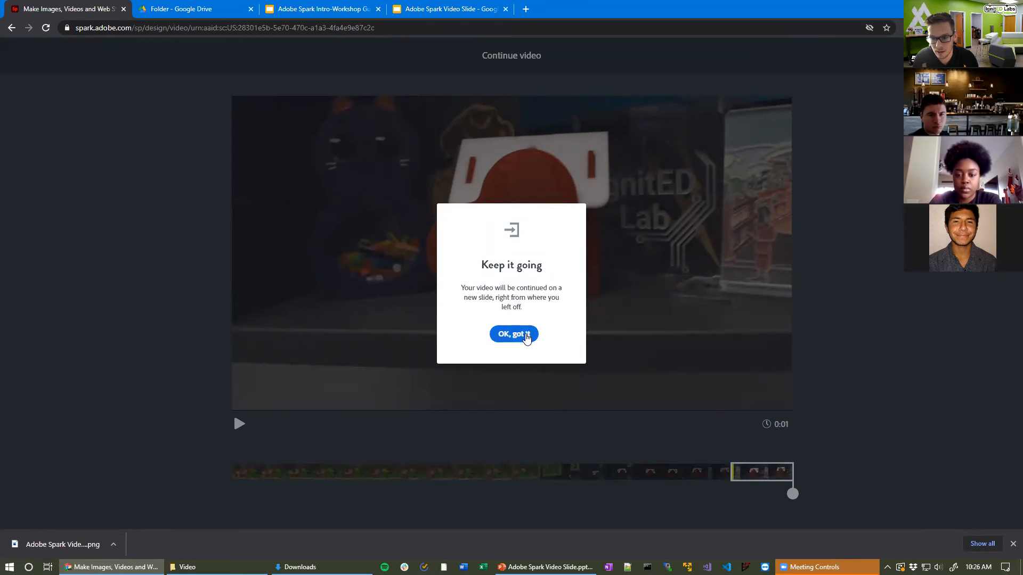
left_click(526, 337)
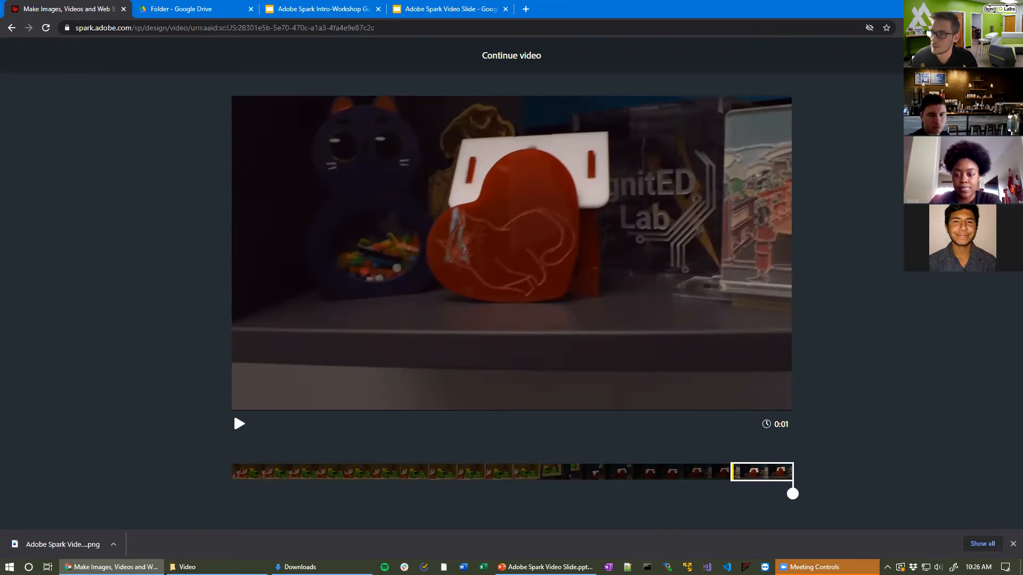
left_click(979, 55)
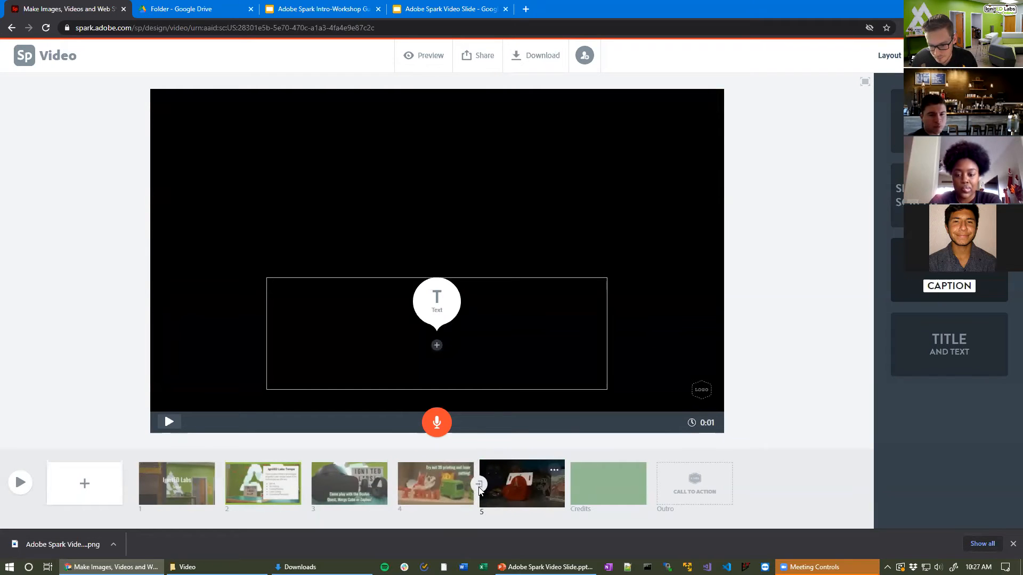
Step: Select the heart-image slide 5 and delete it, confirming the removal
left_click(415, 477)
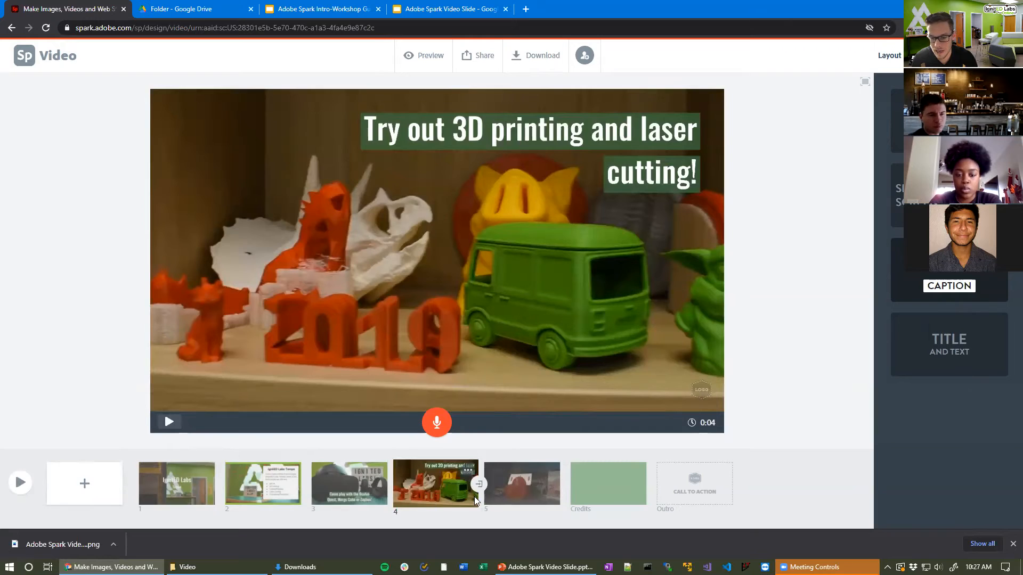
left_click(517, 484)
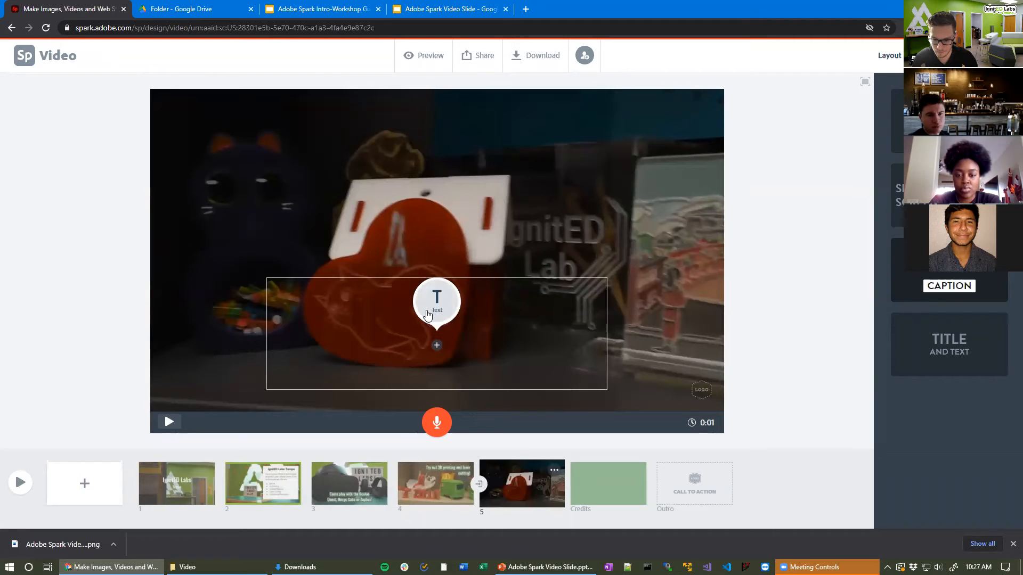
left_click(553, 473)
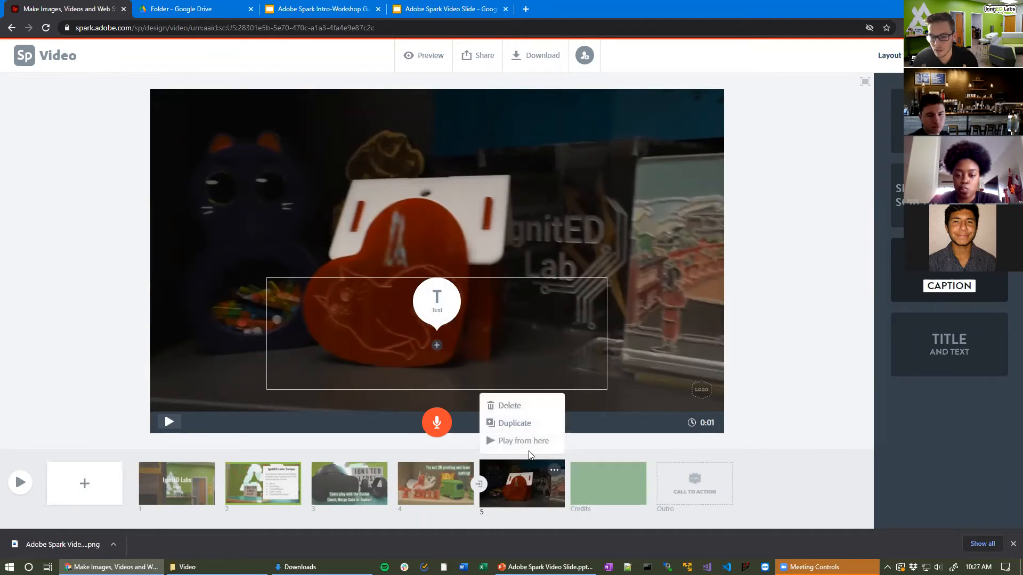
left_click(552, 472)
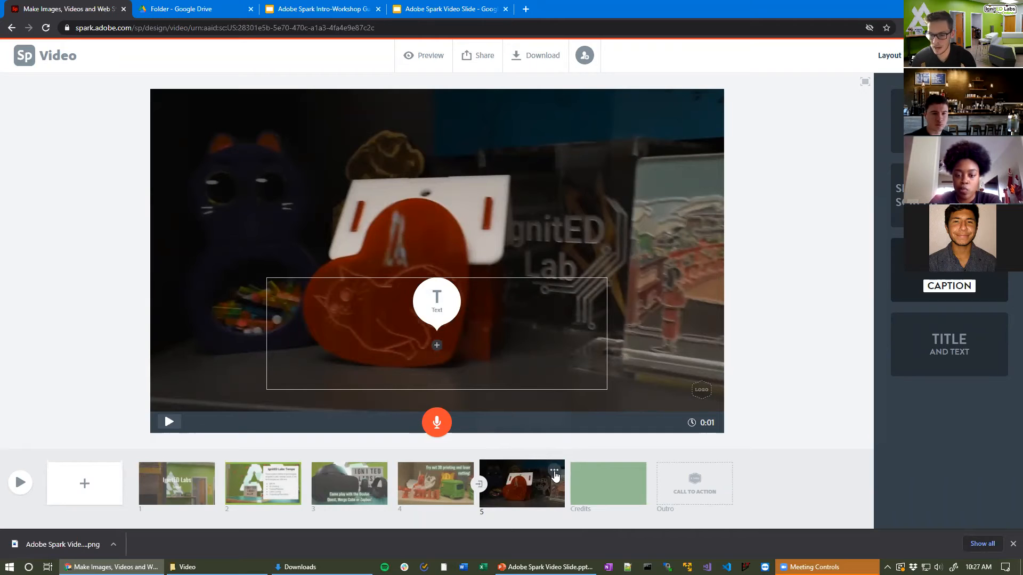
left_click(554, 473)
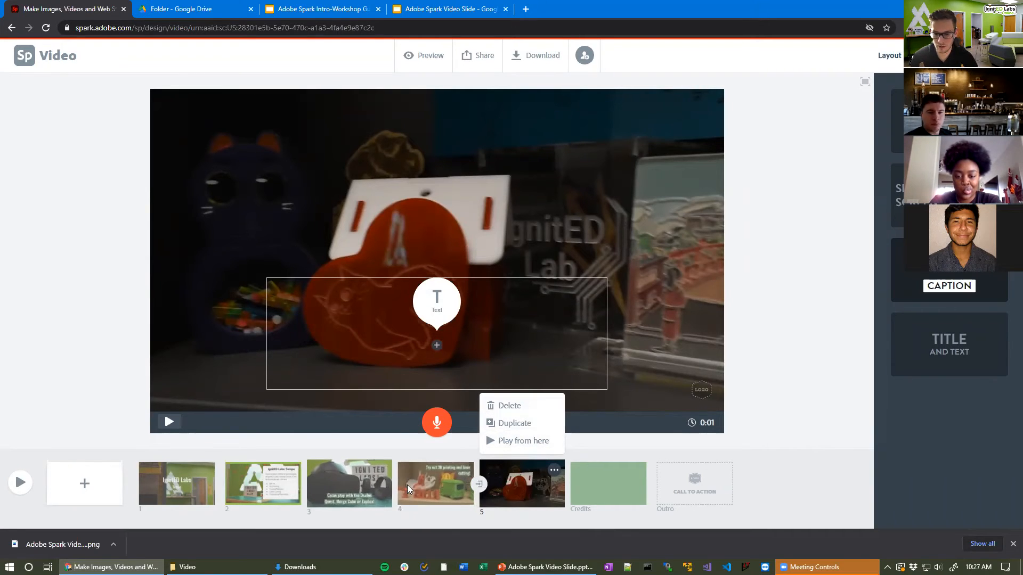
left_click(521, 412)
left_click(520, 438)
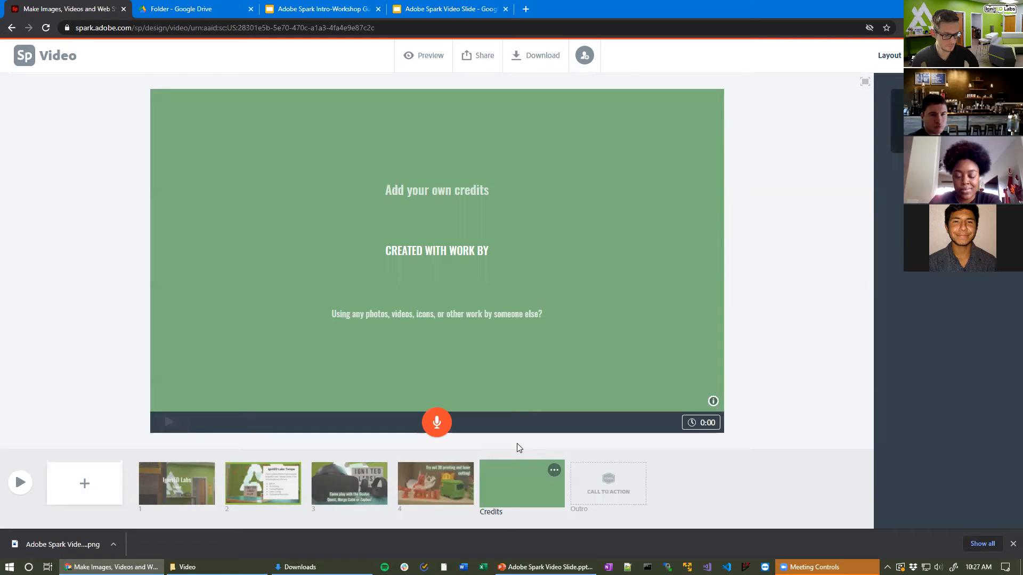
Step: Insert slide 5 after slide 4 holding Podcast.mov at its full six-second length
left_click(432, 483)
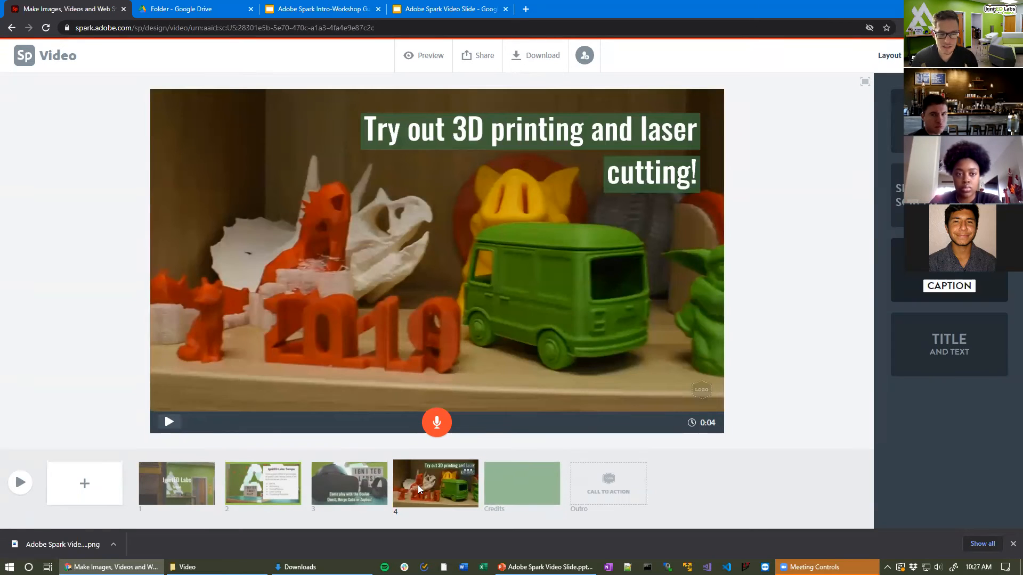
left_click(84, 490)
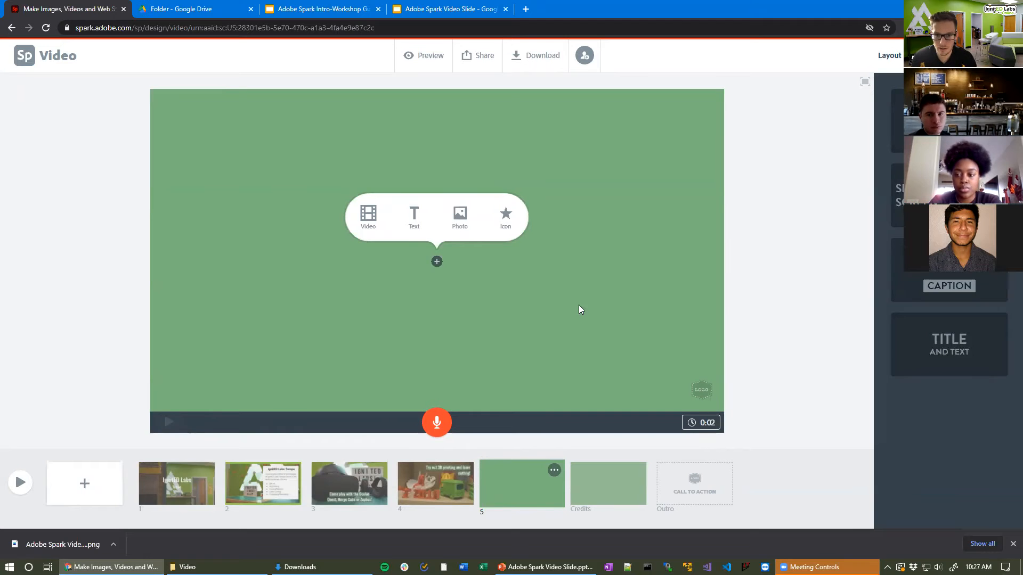
left_click(368, 215)
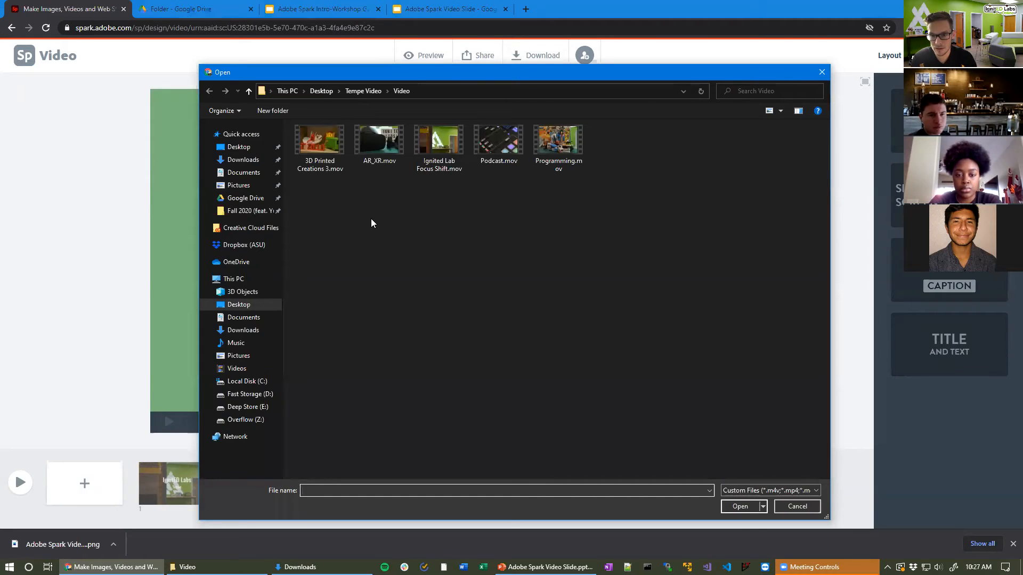
left_click(498, 139)
left_click(737, 507)
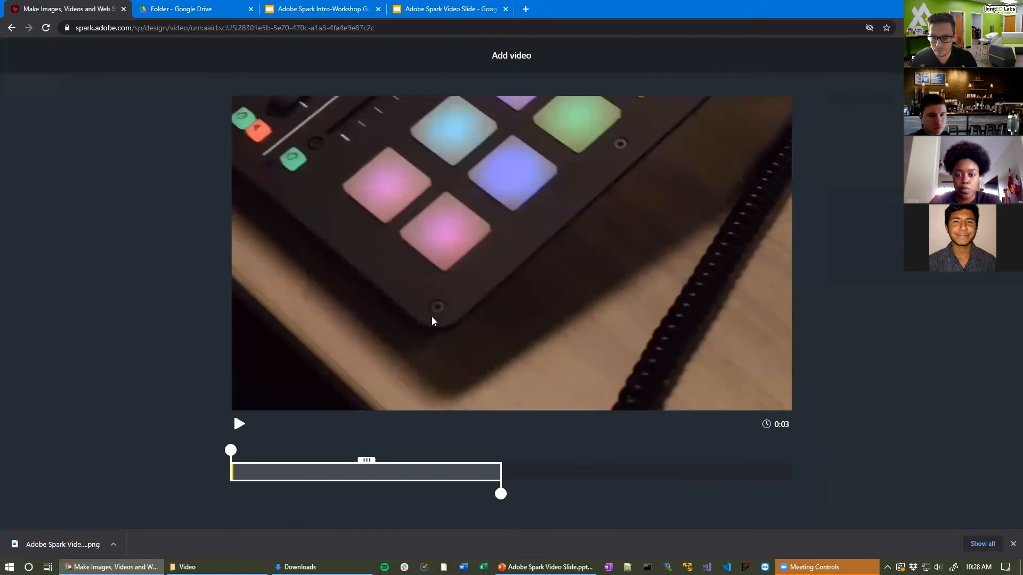
left_click_drag(501, 493, 793, 494)
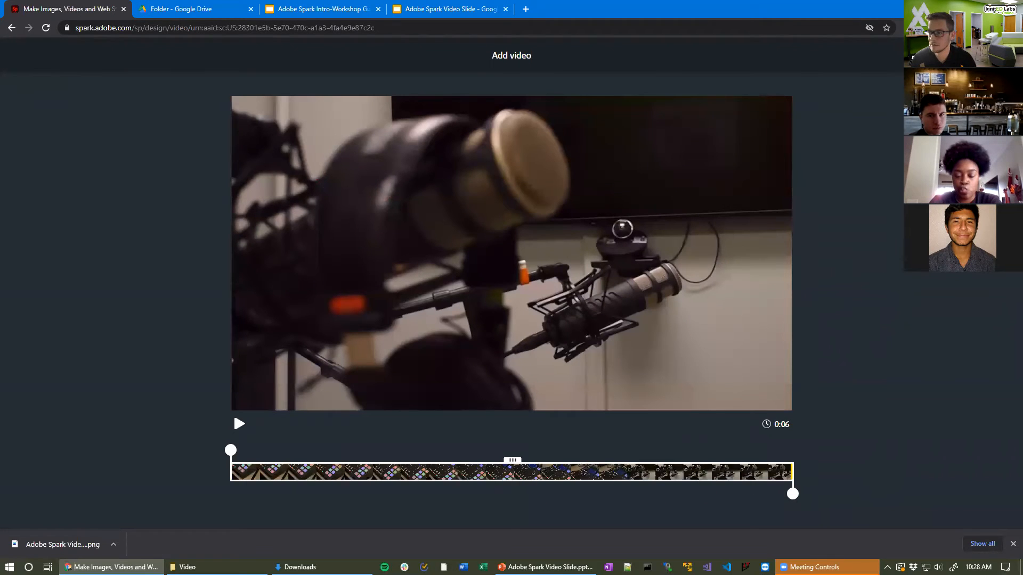
left_click(986, 55)
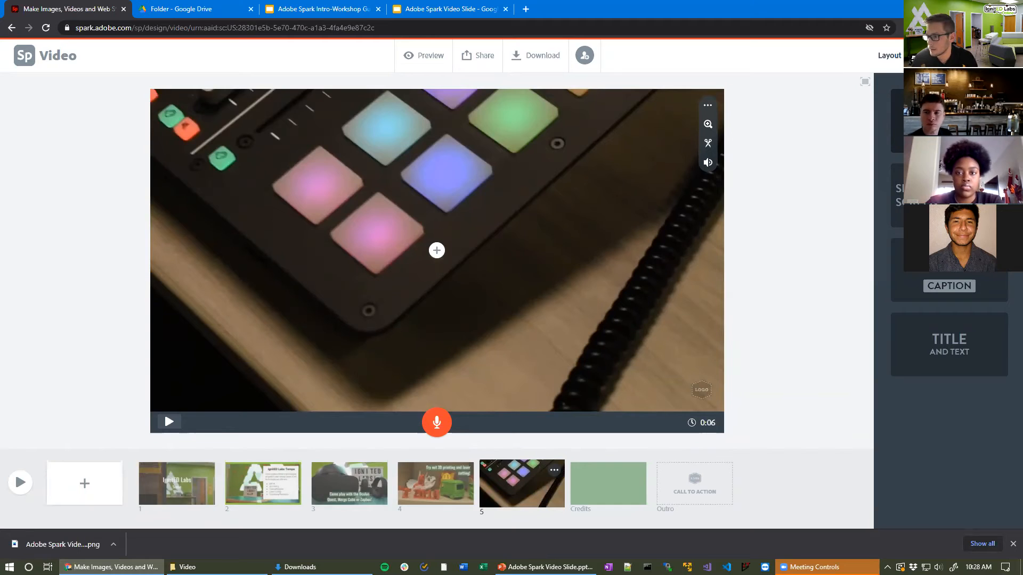
Step: Give slide 5 the Caption layout
left_click(917, 286)
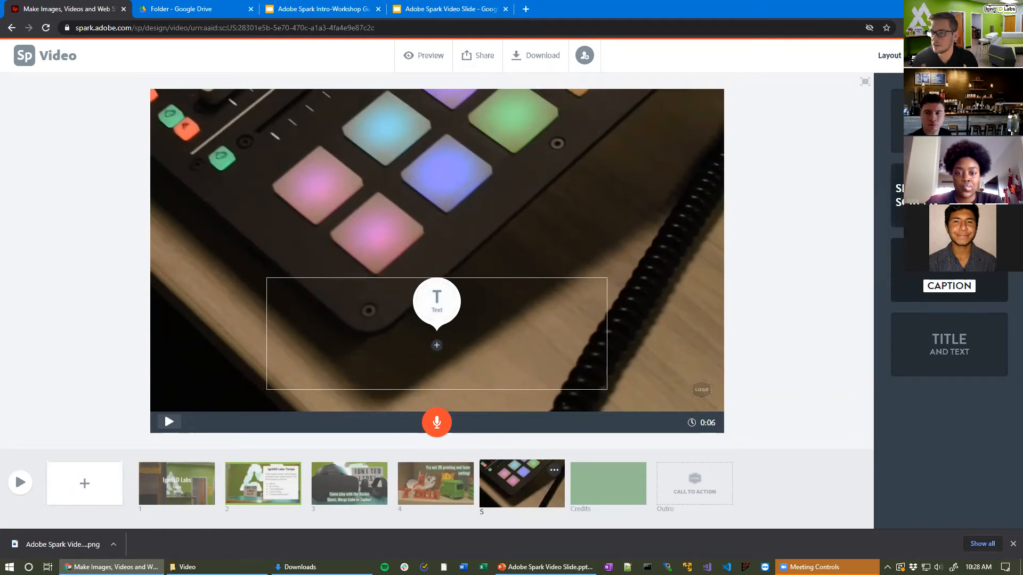
left_click(894, 205)
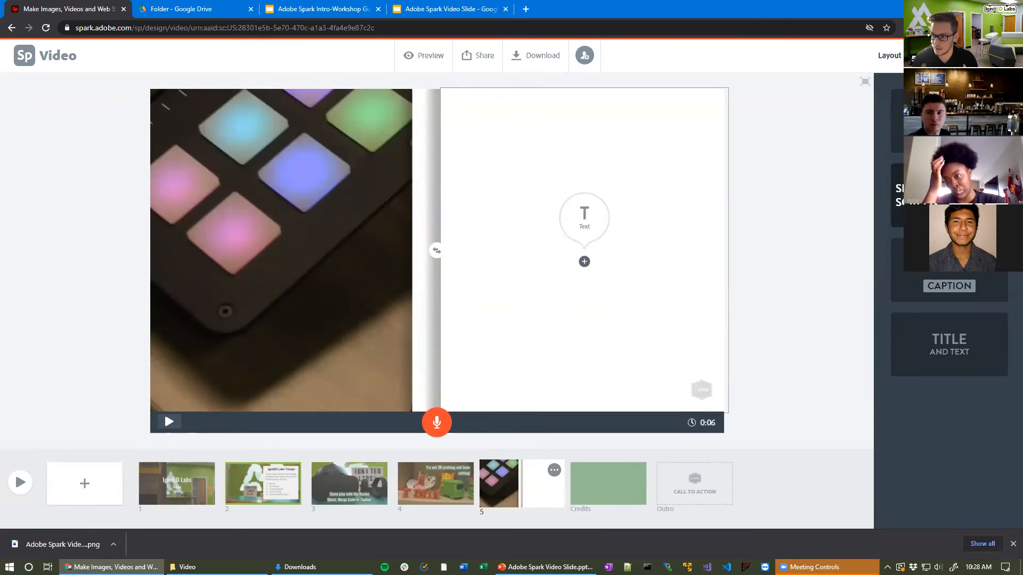
left_click(947, 285)
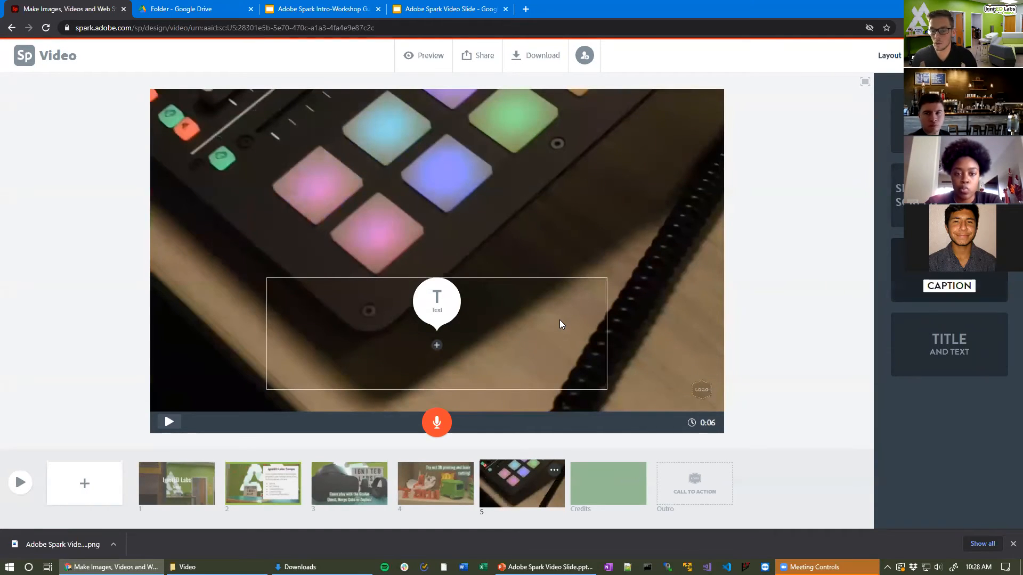
Step: Caption slide 5 'Use the podcasting studio to record audio!' in smaller text at the top
left_click(429, 316)
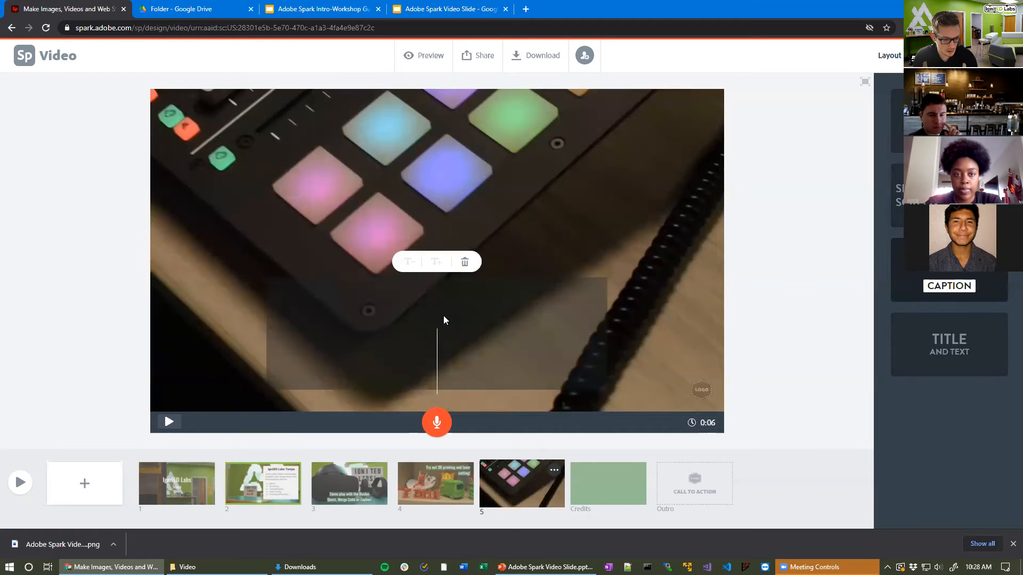
type("Use the p")
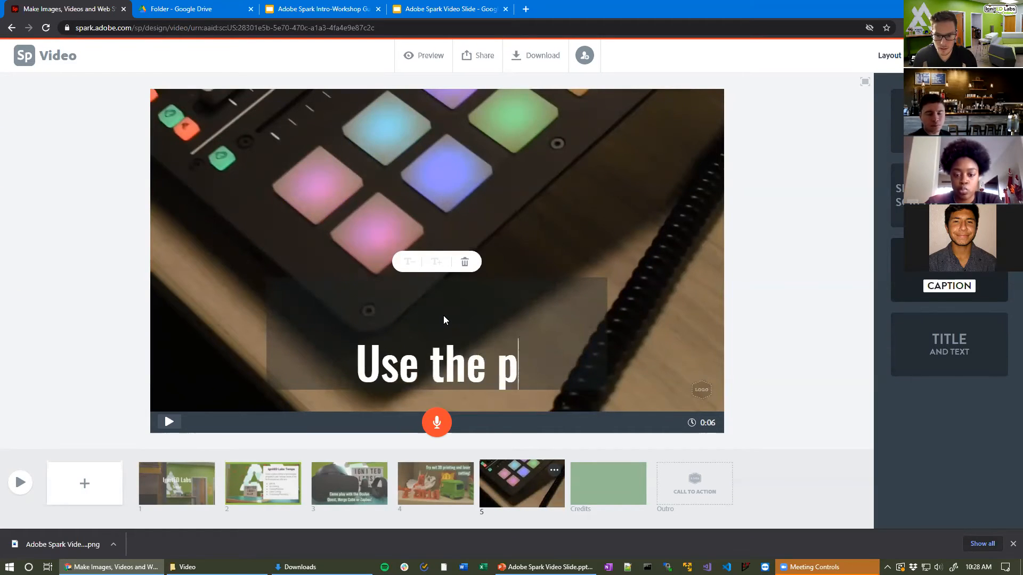
type("odcasting studio")
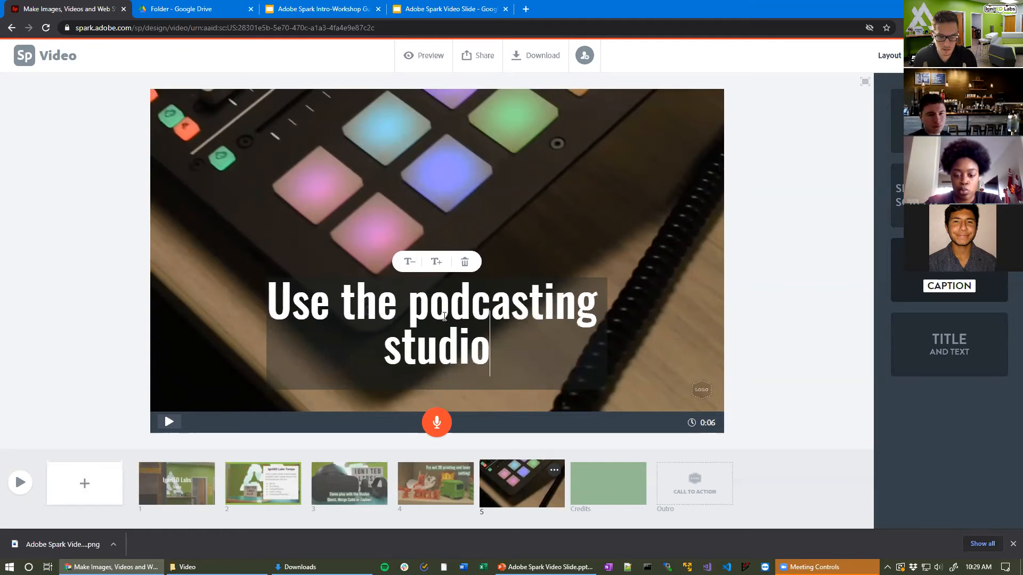
type(" to record ausio")
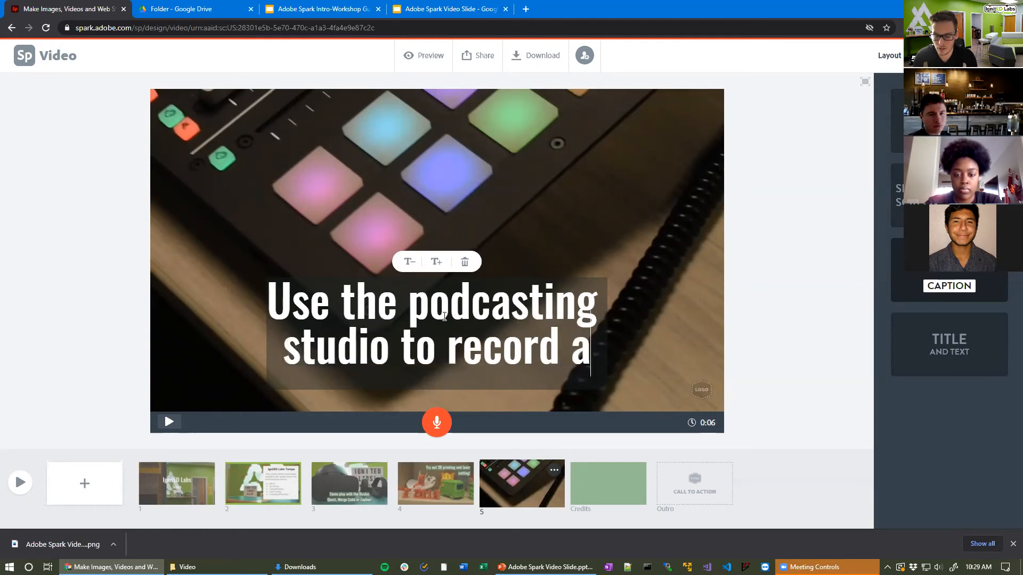
key("BackSpace")
key("BackSpace")
type("dio")
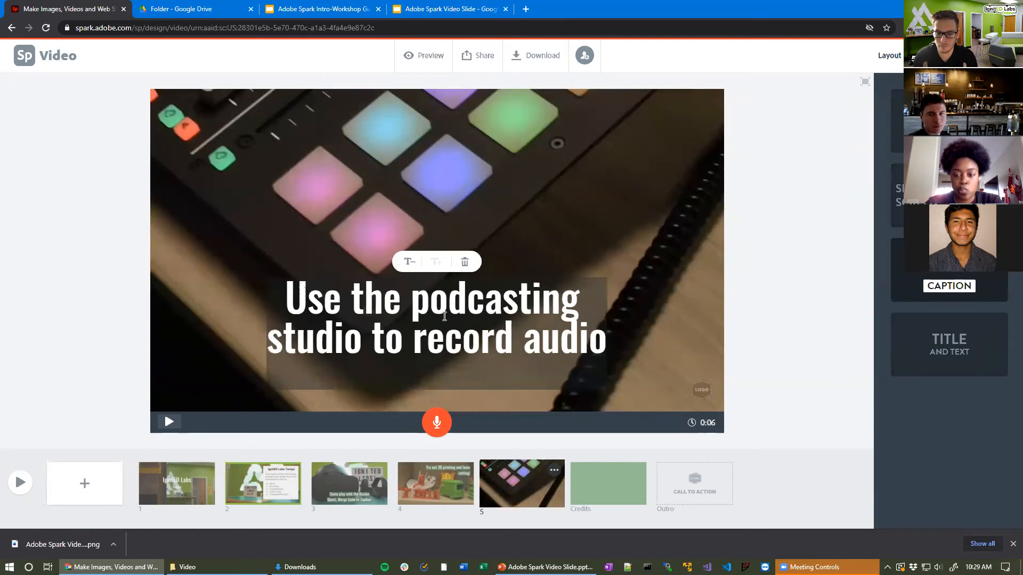
type("!")
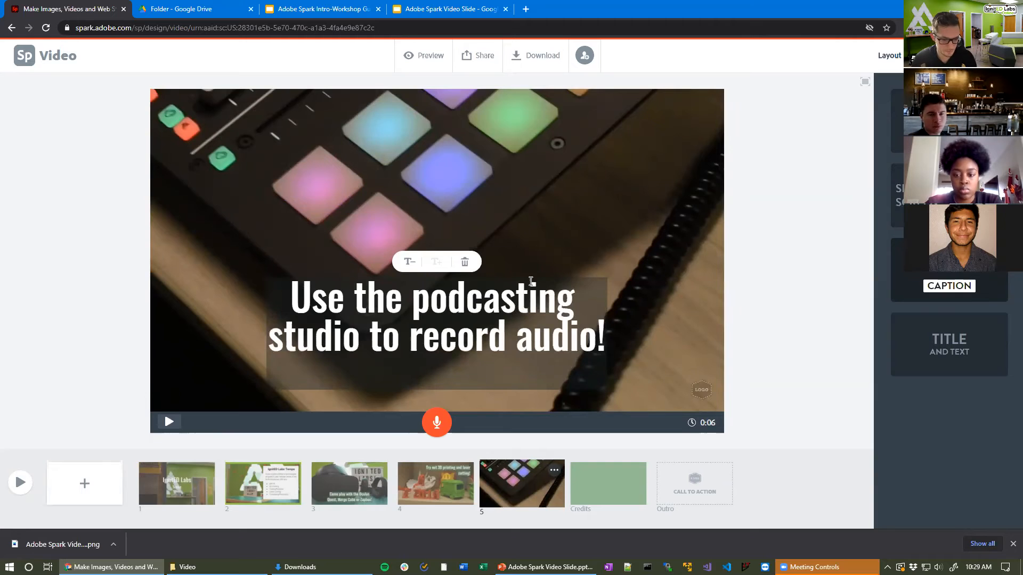
left_click(409, 262)
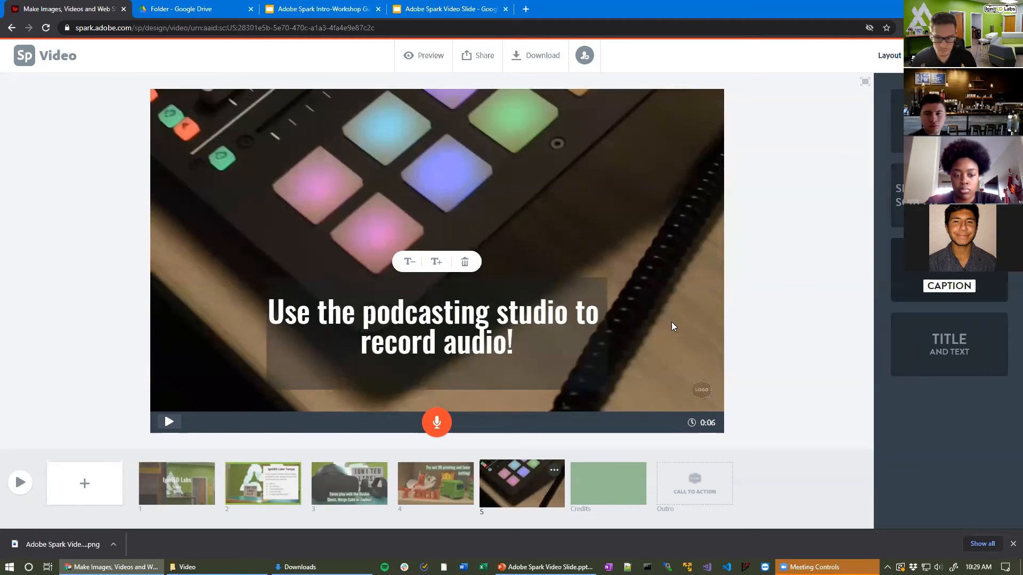
left_click(710, 318)
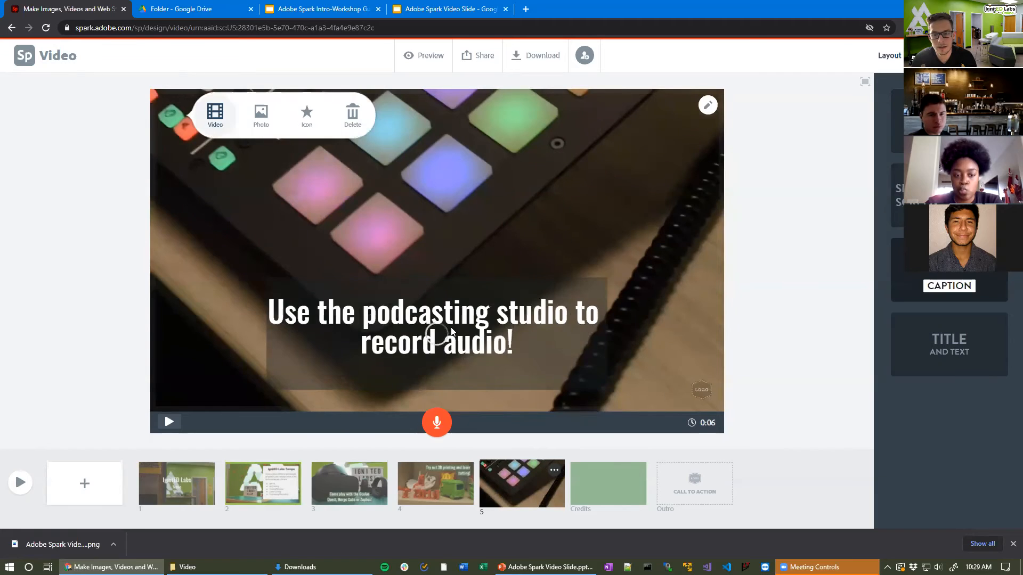
left_click_drag(450, 315, 436, 142)
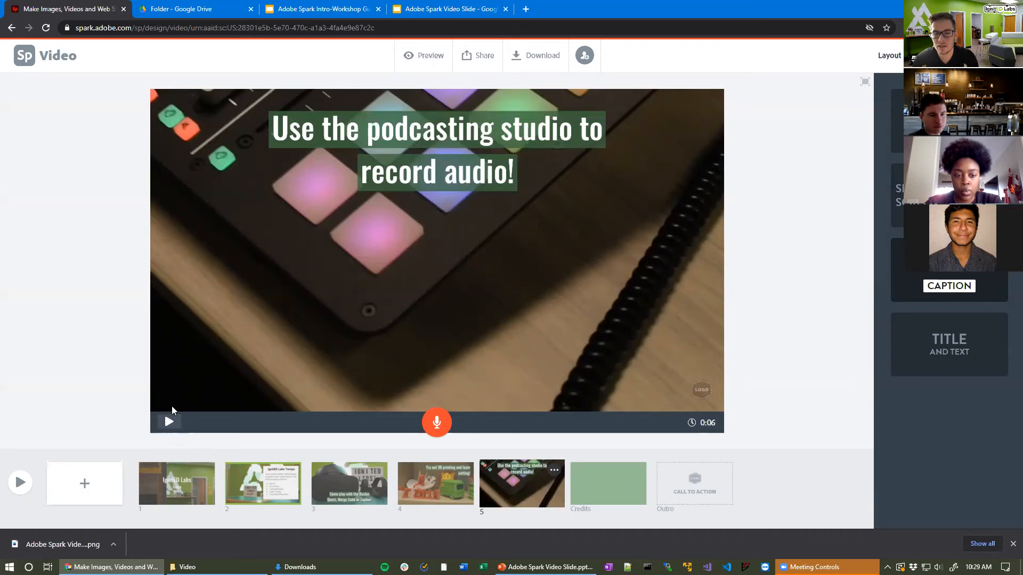
left_click(20, 483)
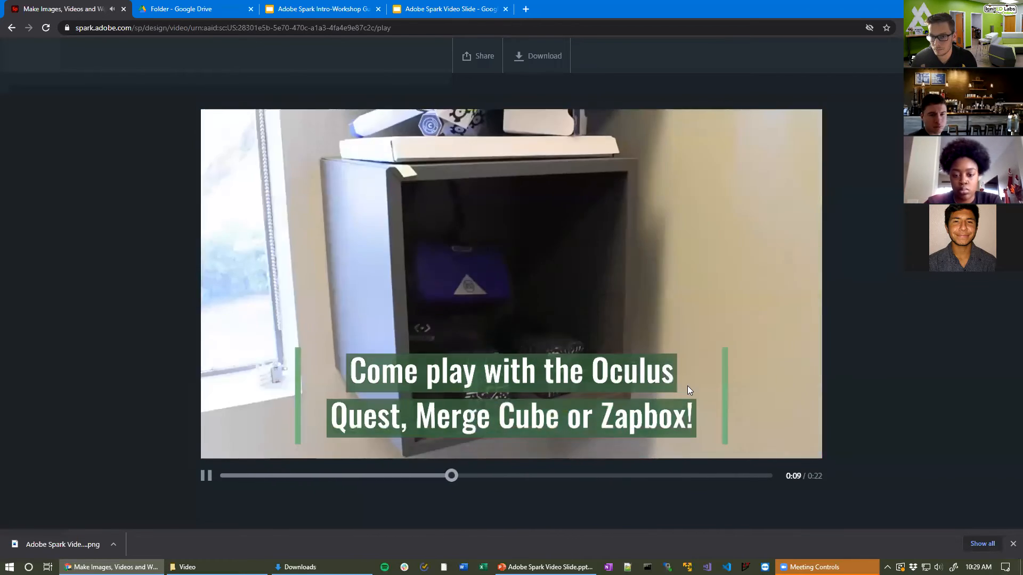
left_click(206, 476)
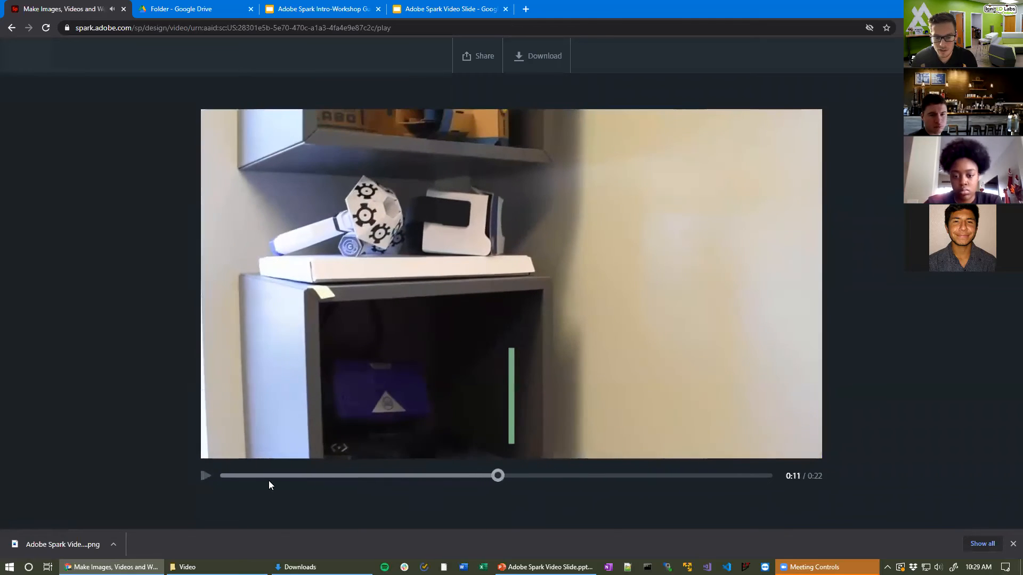
left_click_drag(498, 476, 348, 477)
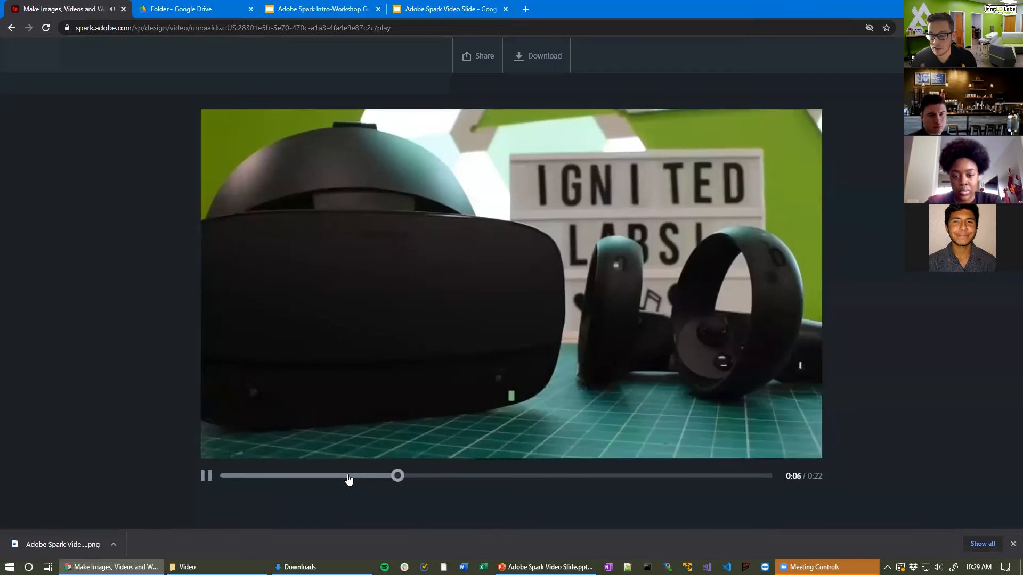
left_click(363, 476)
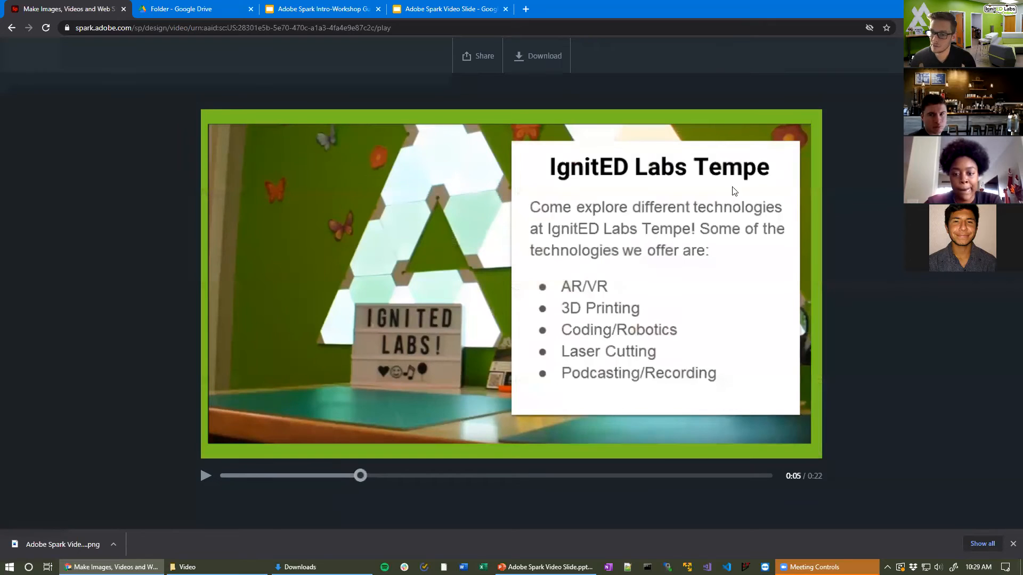
Step: Lengthen the IgnitED Labs Tempe slide to 5 seconds
key("Escape")
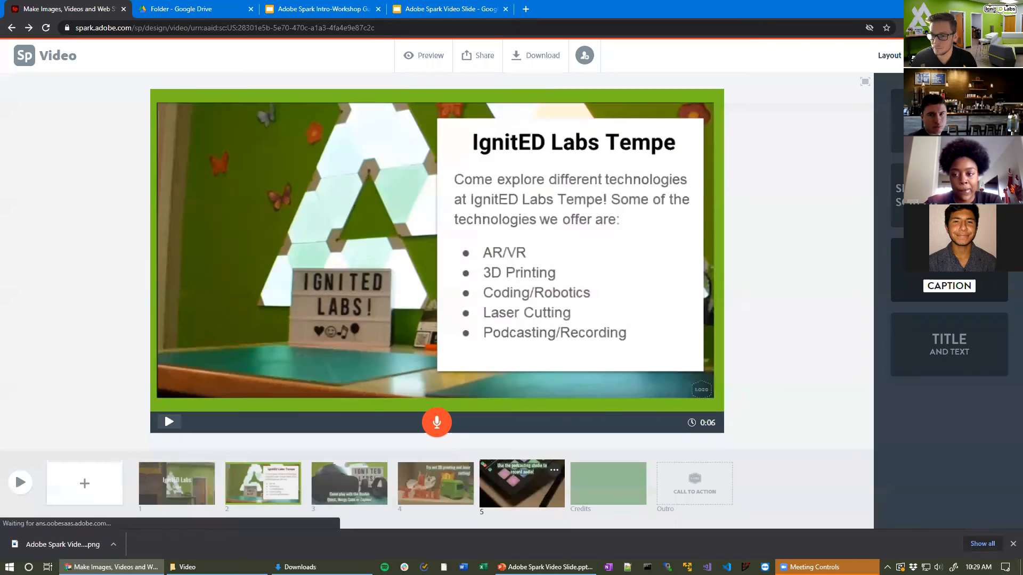
left_click(278, 480)
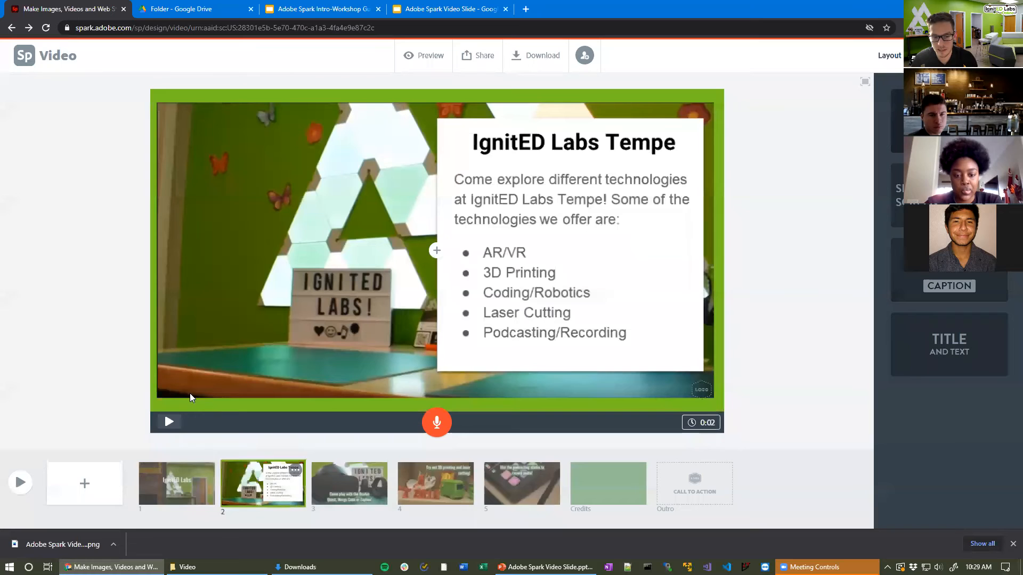
left_click(698, 426)
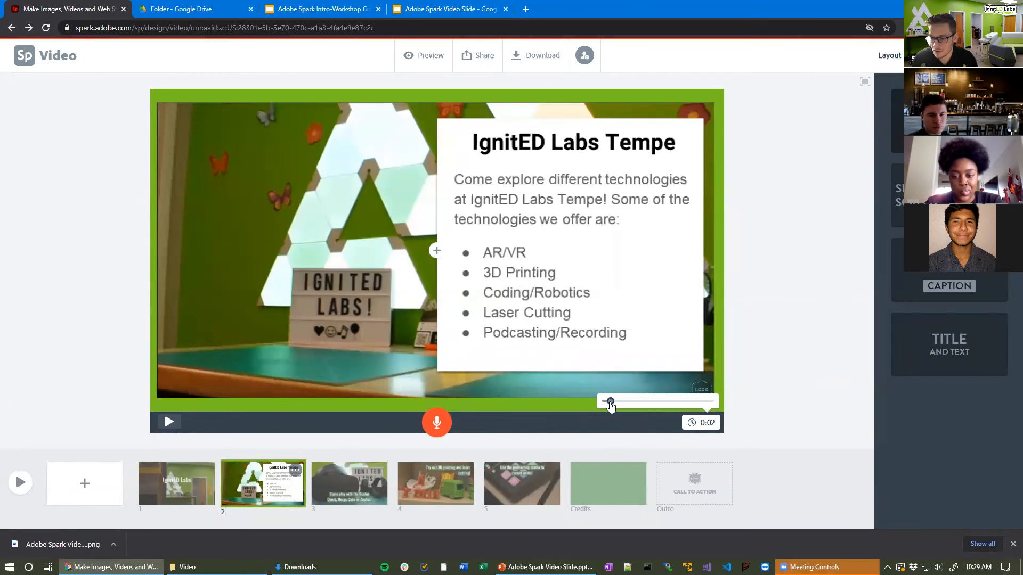
mouse_move(612, 405)
left_mouse_down()
mouse_move(724, 411)
mouse_move(590, 403)
mouse_move(710, 400)
mouse_move(622, 401)
left_mouse_up()
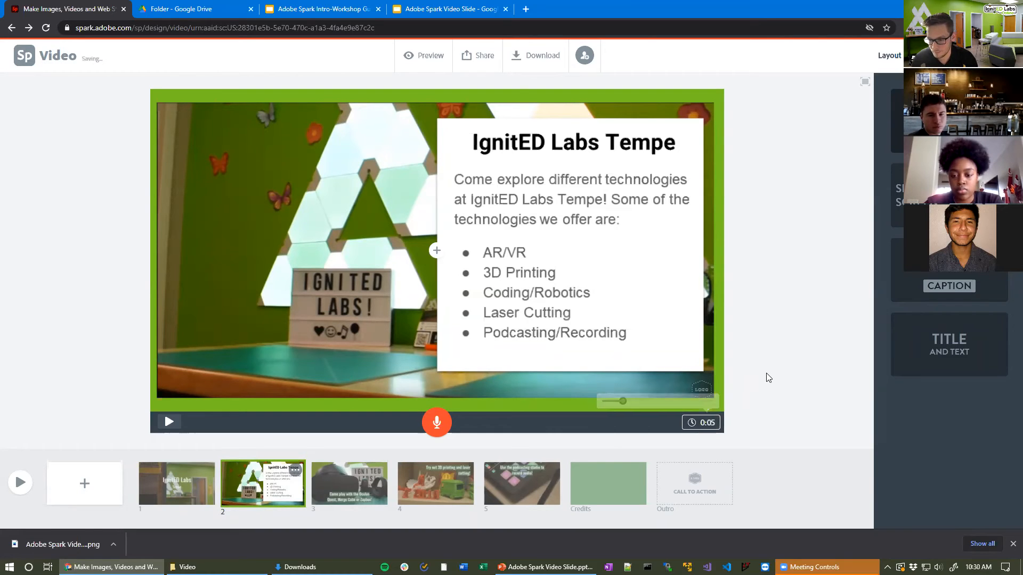
Step: Preview the whole video from the start, then bring up the podcasting slide
left_click(20, 482)
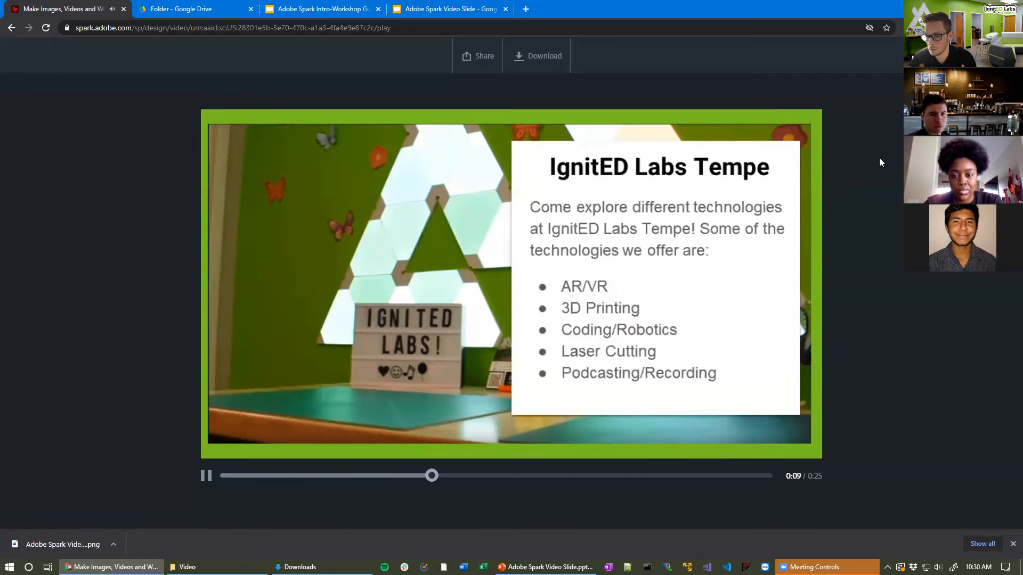
key("Escape")
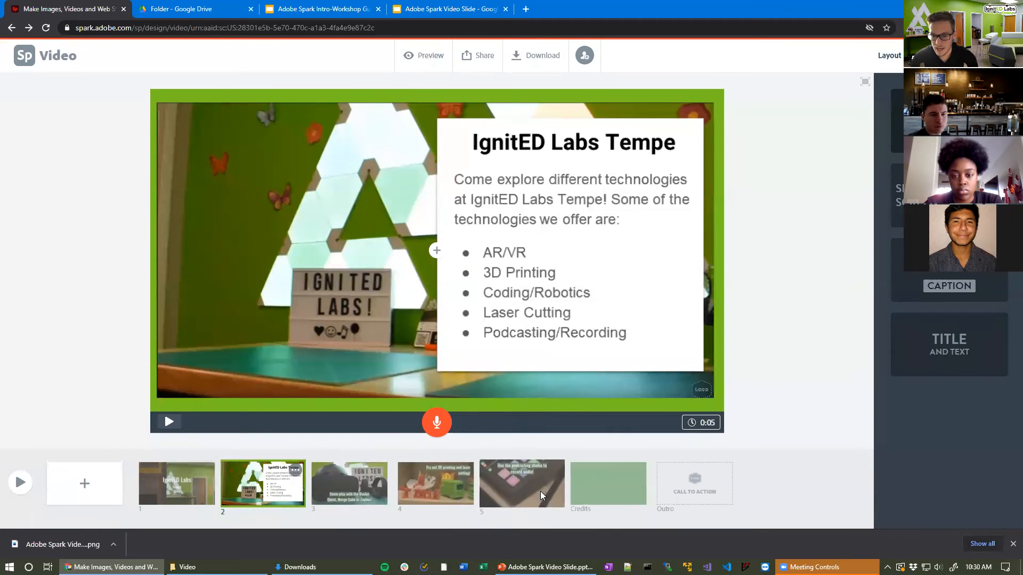
left_click(527, 496)
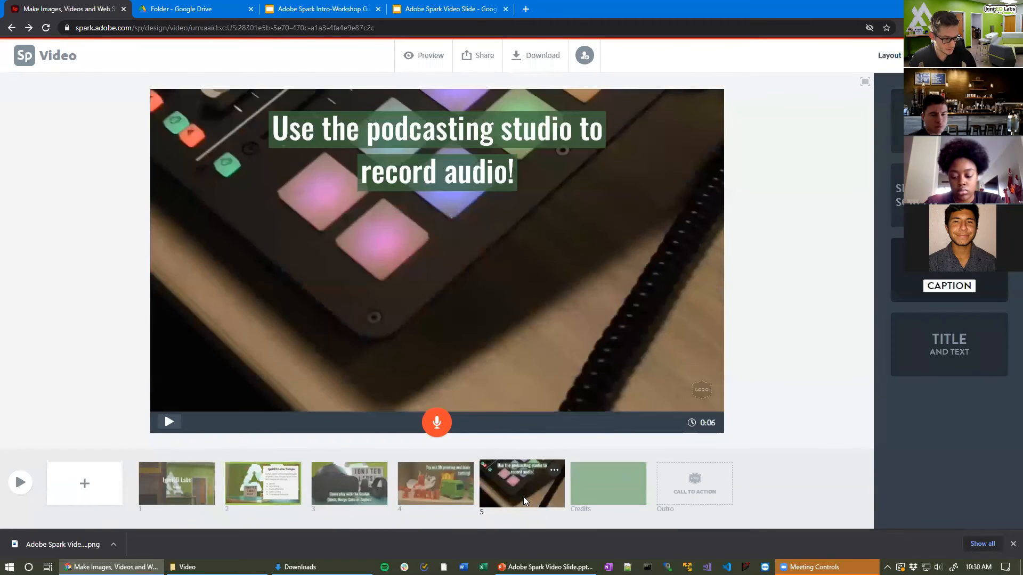
Step: Insert a new Caption-layout slide after the podcasting slide and choose to add a video
left_click(94, 486)
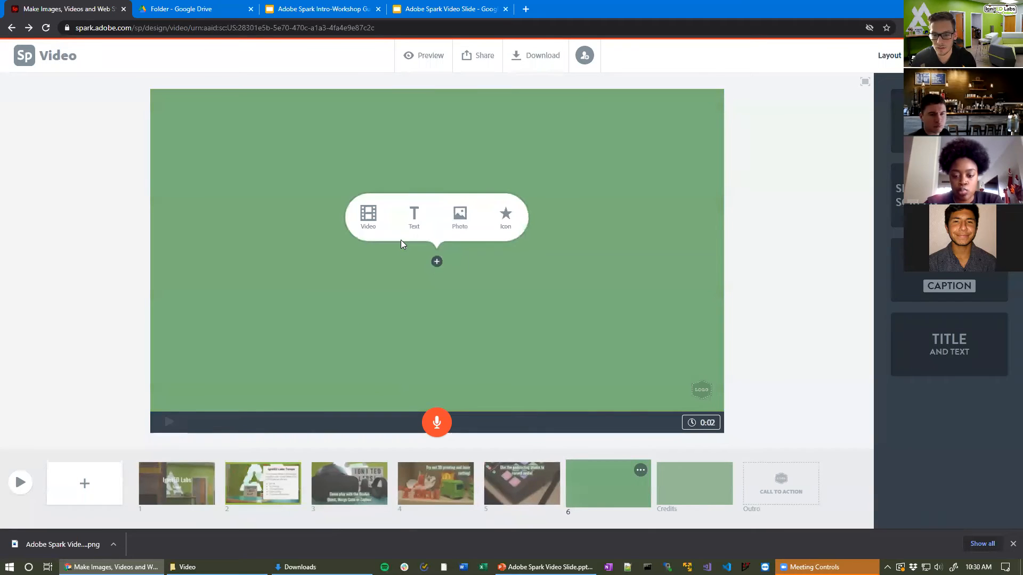
left_click(964, 288)
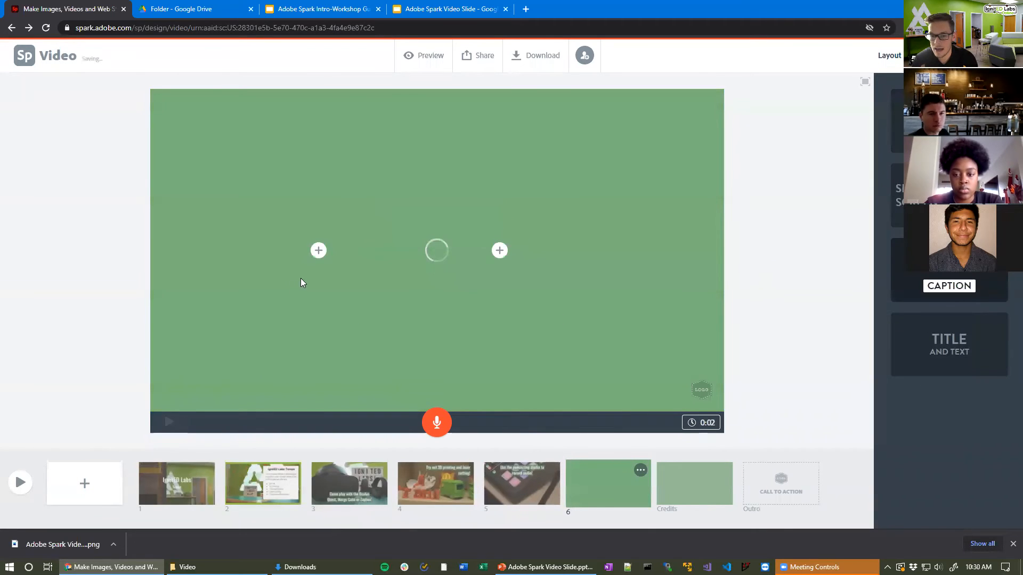
left_click(327, 249)
left_click(272, 215)
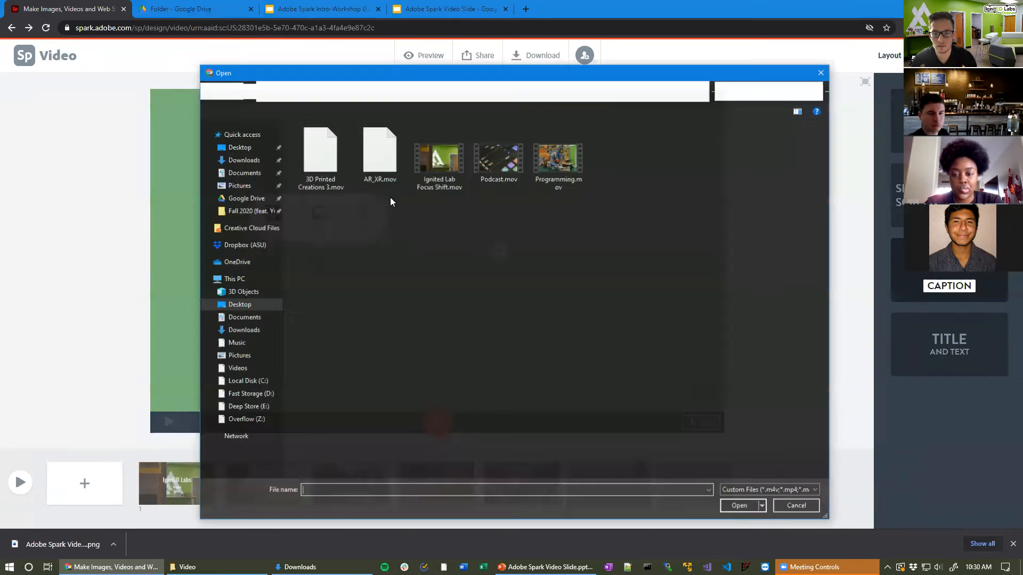
Step: Load Programming.mov, extend its trim to the end of the clip, and save it
left_click(559, 160)
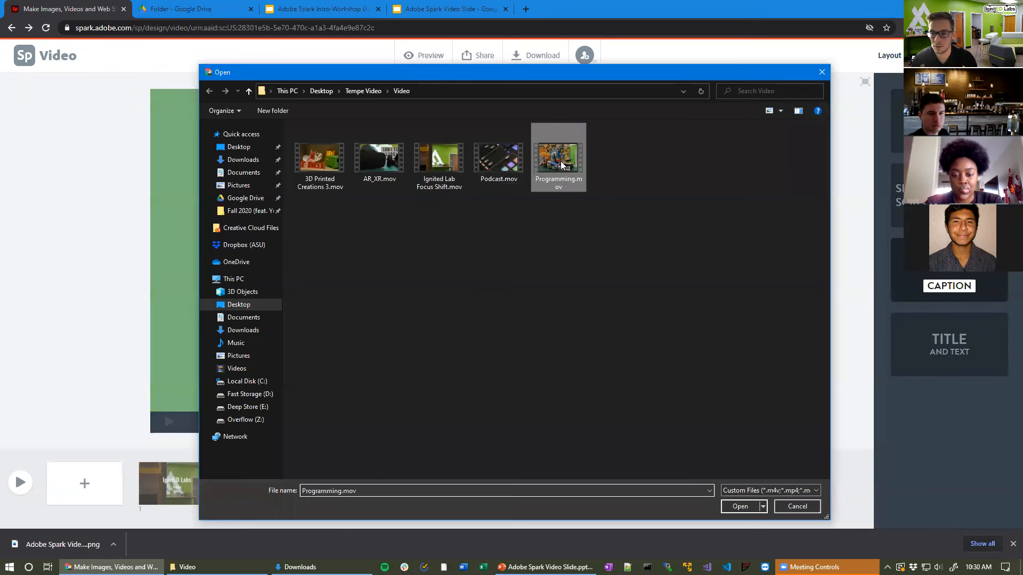
left_click(743, 505)
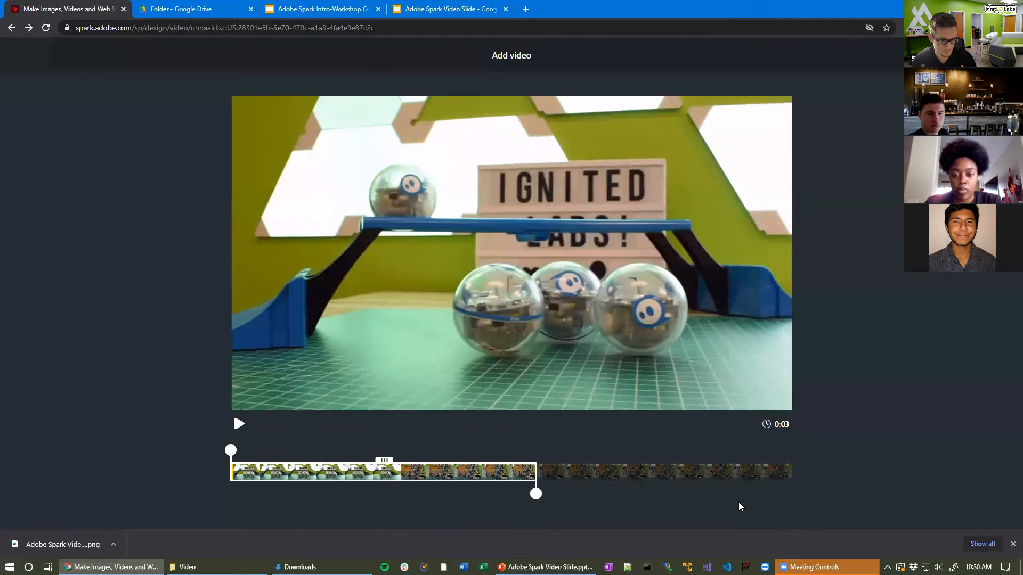
left_click_drag(544, 495, 856, 486)
left_click(981, 55)
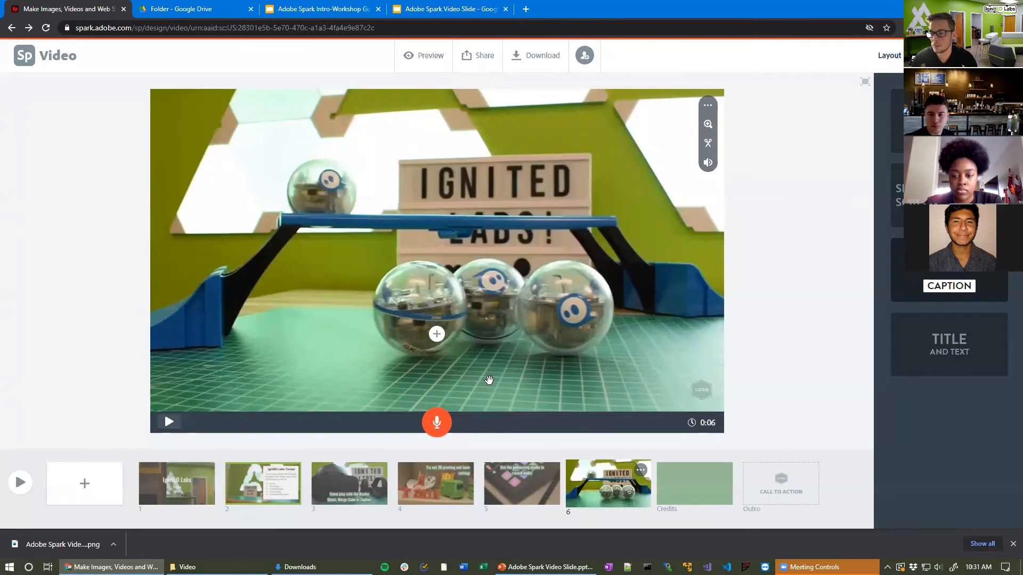
Step: Caption the Sphero clip 'Learn to code with Sphero and LEGO'
left_click(434, 337)
type("Learn to code with")
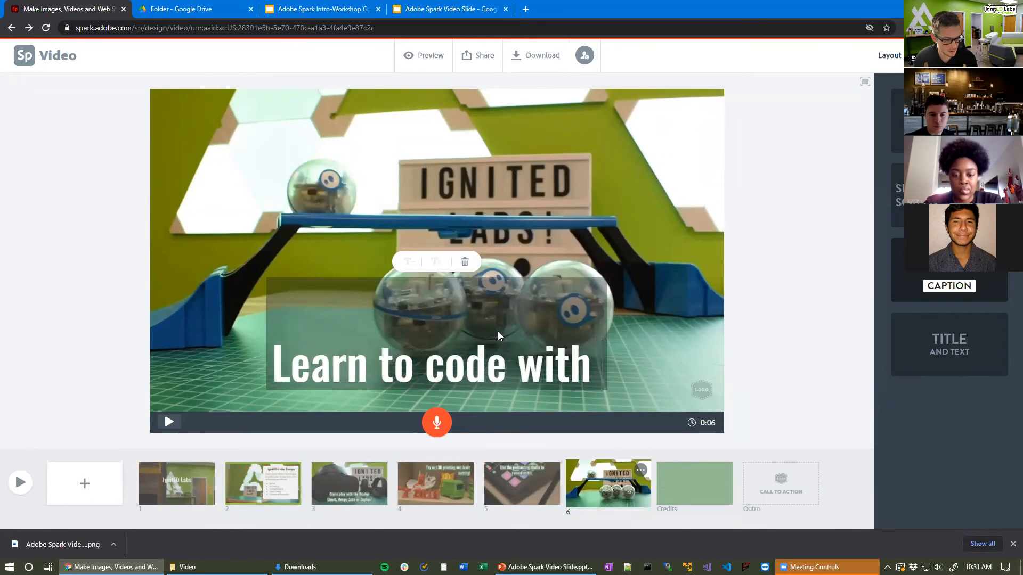
type(" Sphero and LEGo")
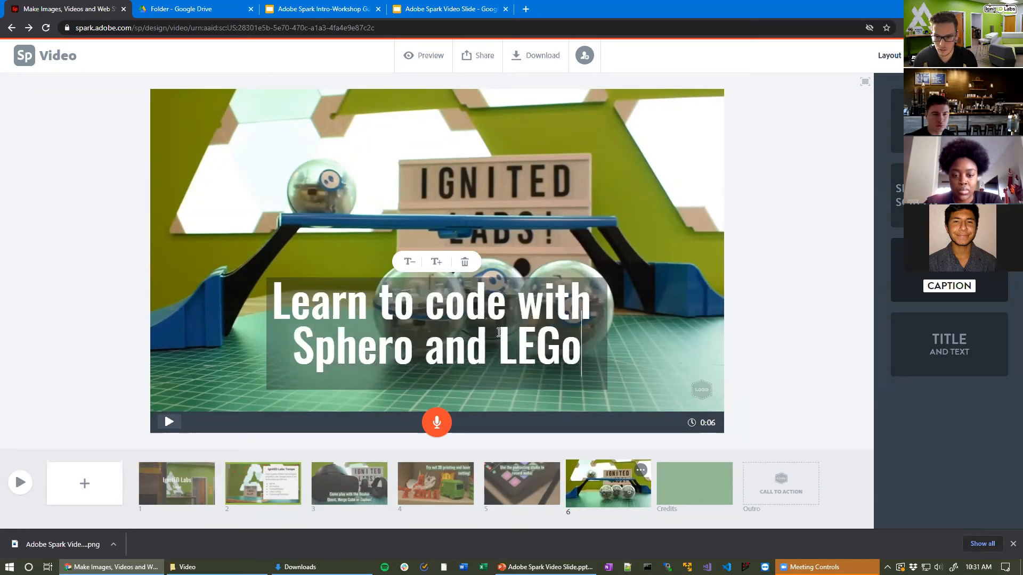
key("BackSpace")
type("O")
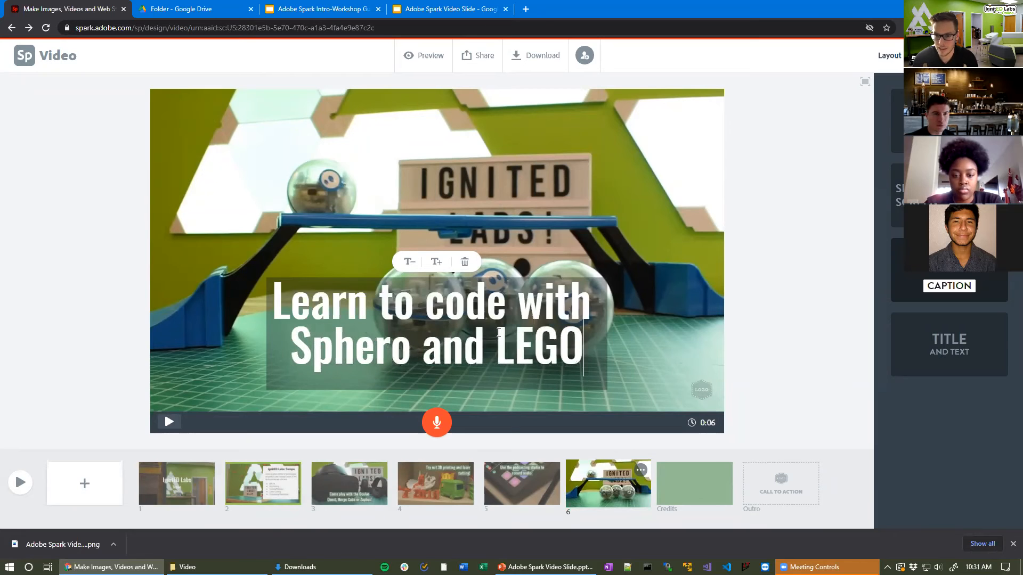
left_click(680, 307)
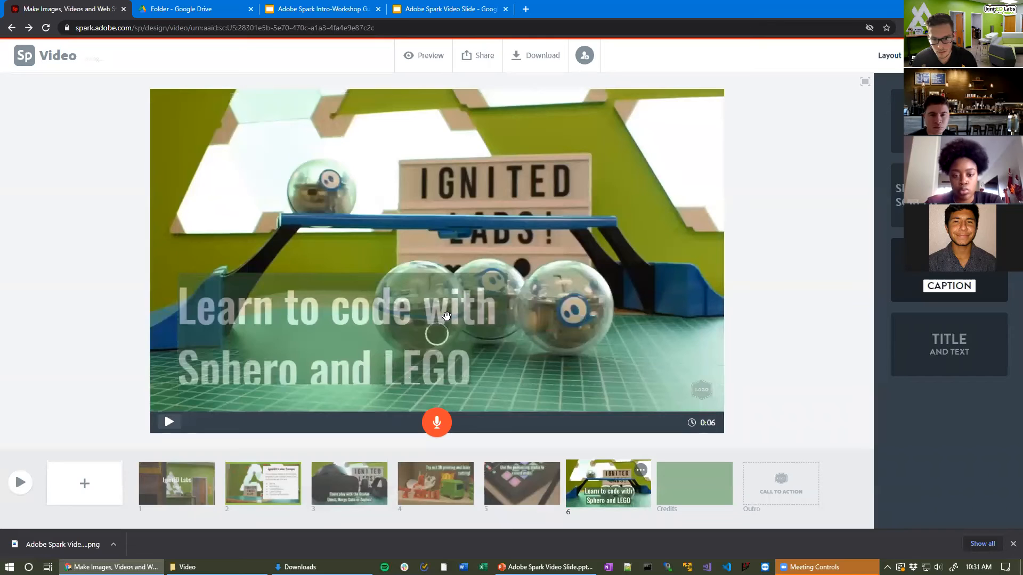
Step: Make the caption text smaller and bring up the Credits slide
left_click(321, 281)
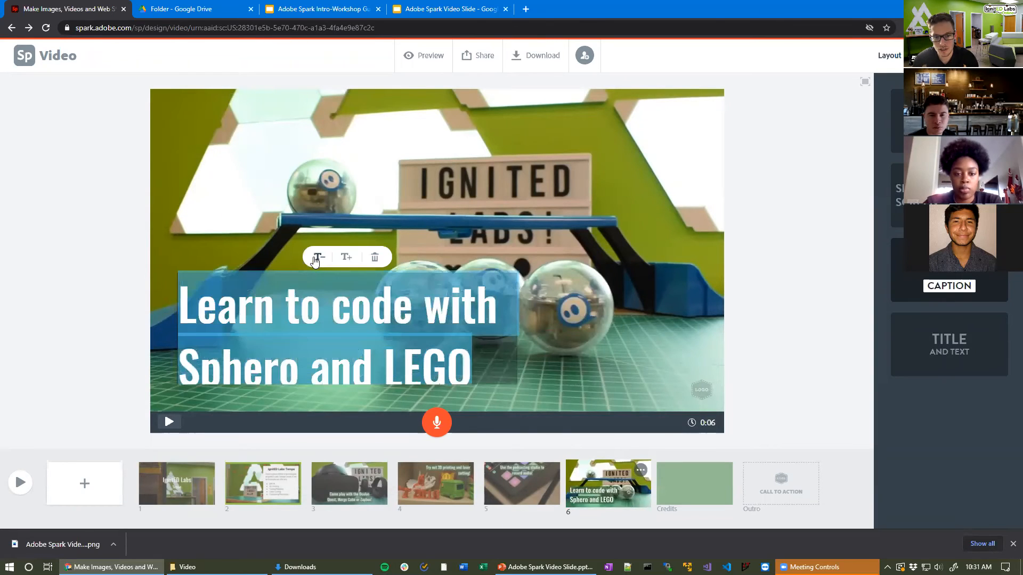
left_click(714, 283)
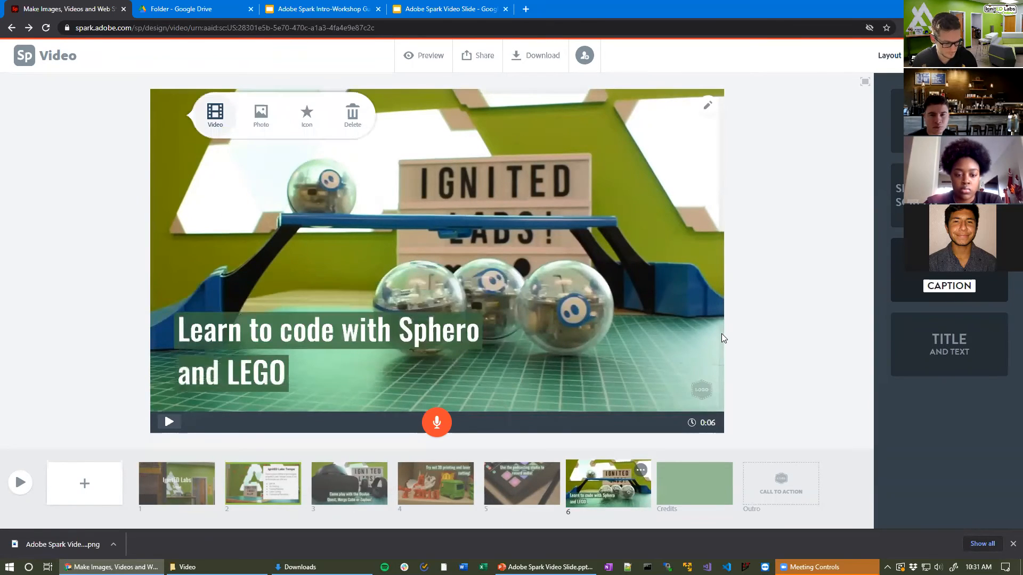
left_click(679, 496)
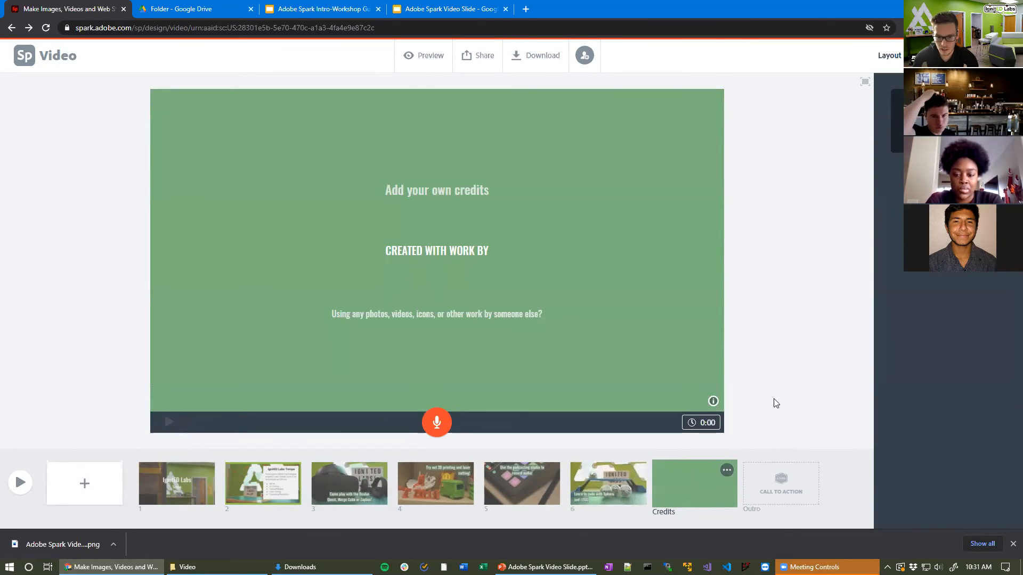
Step: Title the credits slide 'Credits'
left_click(729, 473)
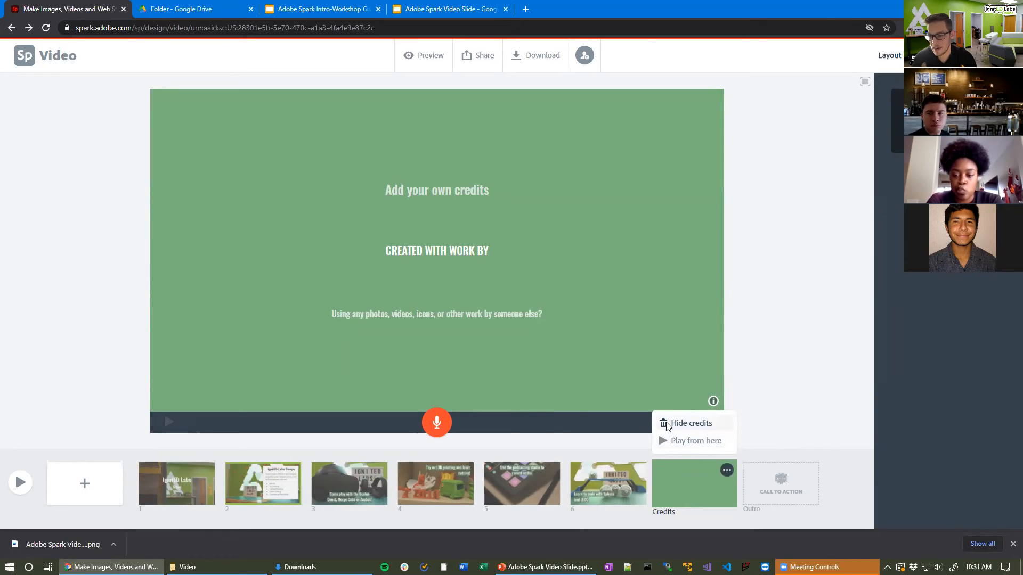
left_click(109, 265)
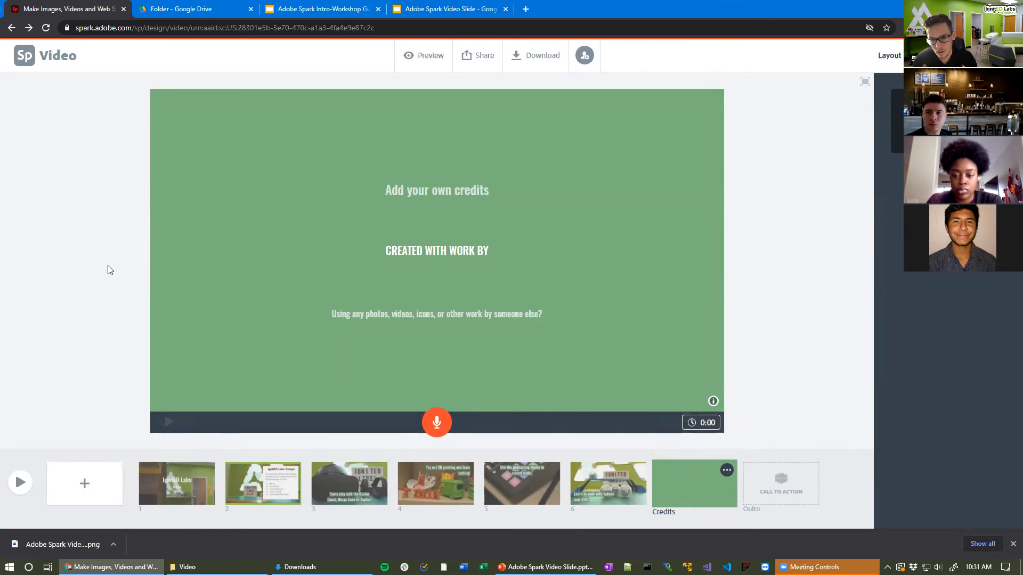
left_click(426, 187)
type("Credits")
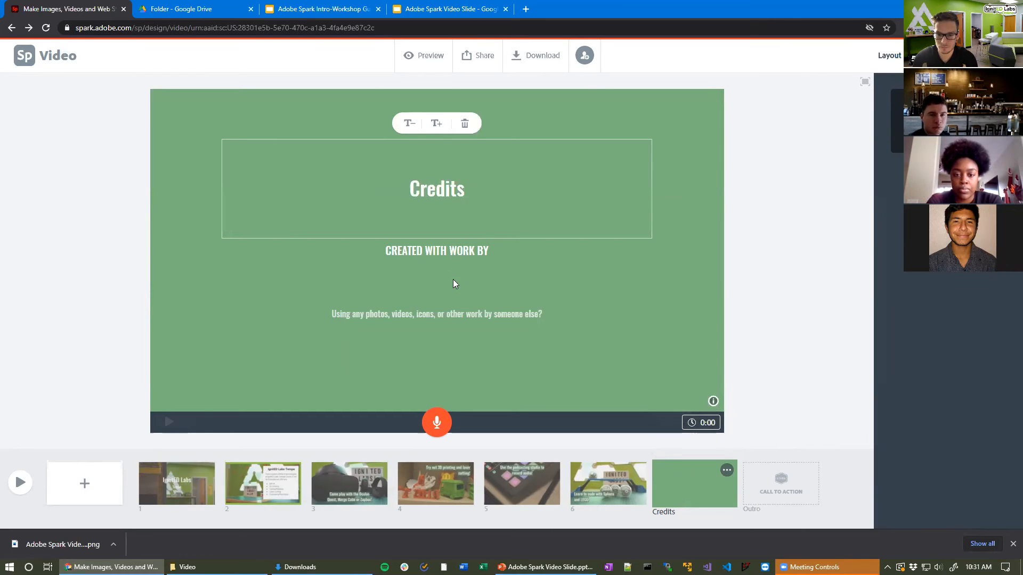
Step: List the two creators' names below the title and begin a line crediting the music, Moose
left_click(565, 303)
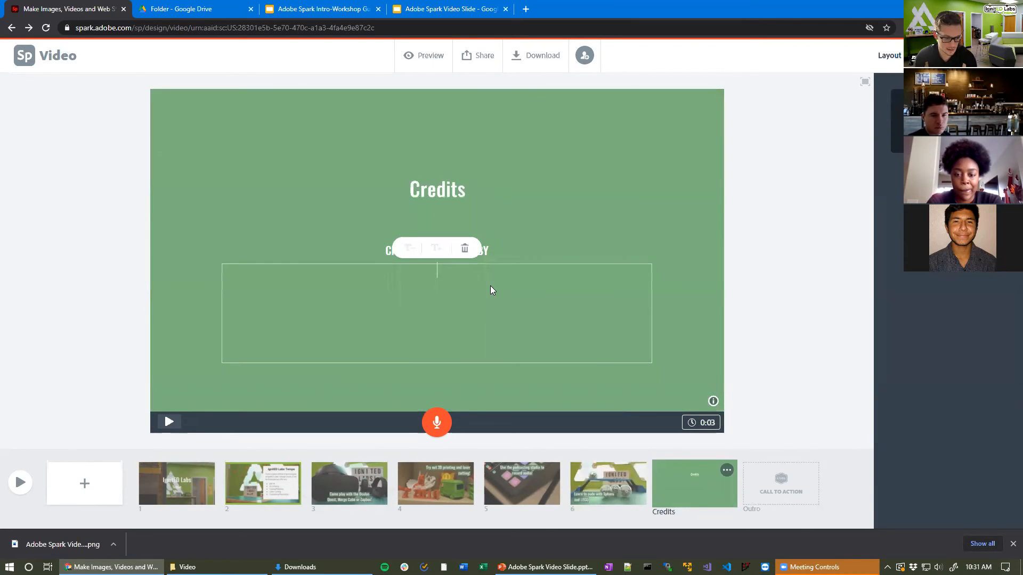
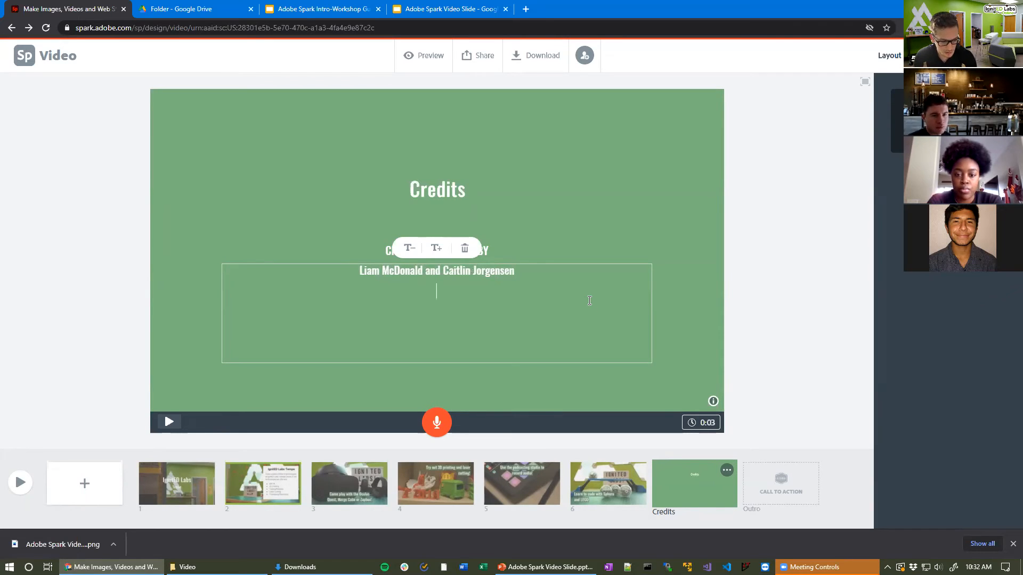
type("usic is Moose ")
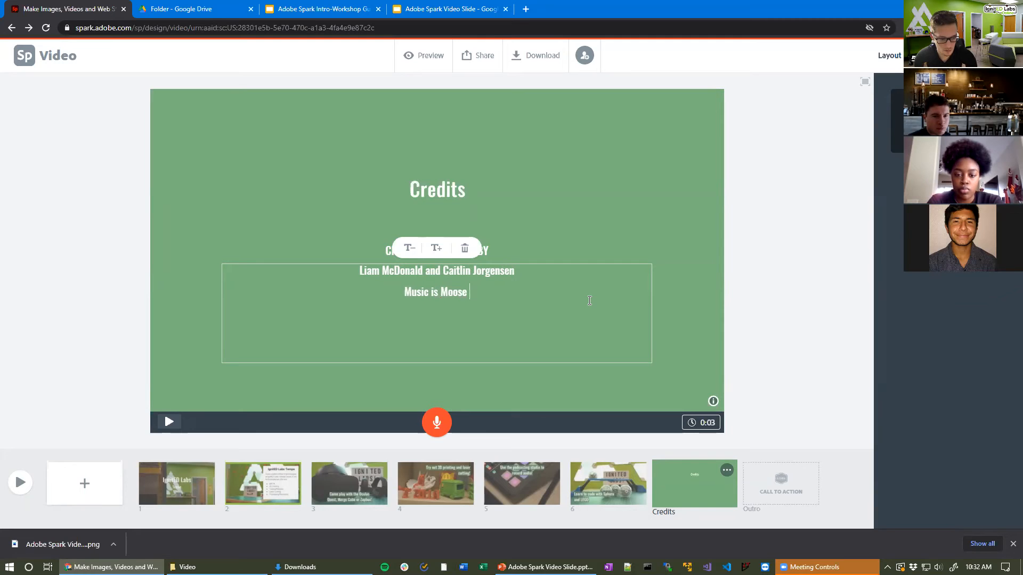
type("by Bensou")
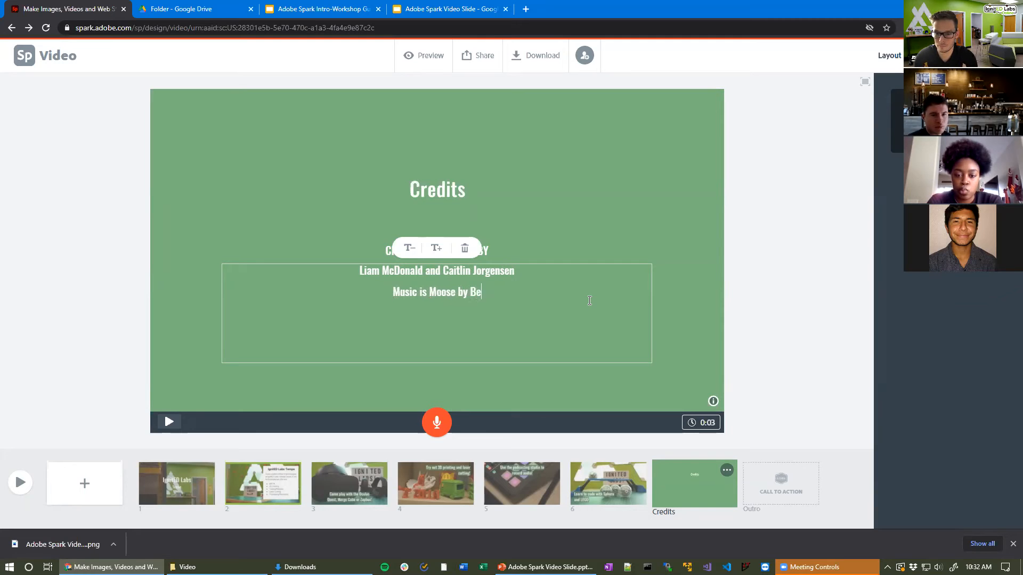
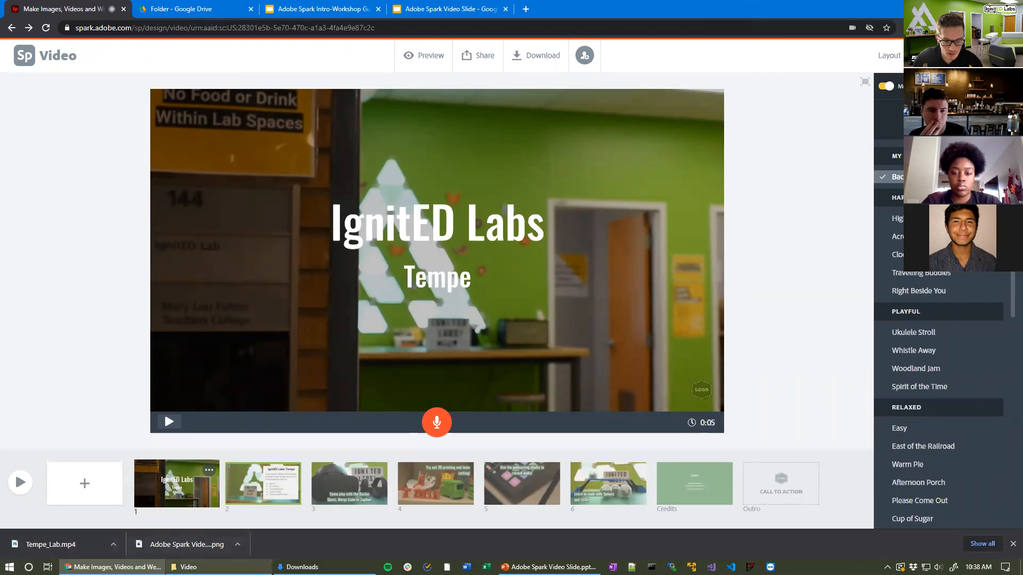
Step: Bring the Downloads folder forward and play the exported Tempe_Lab.mp4
left_click(300, 567)
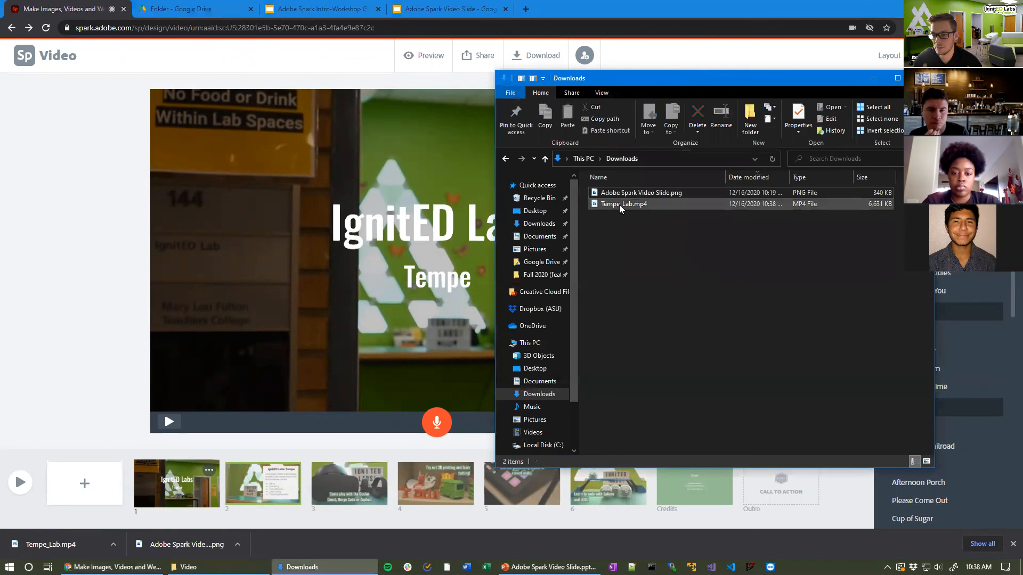
double_click(650, 204)
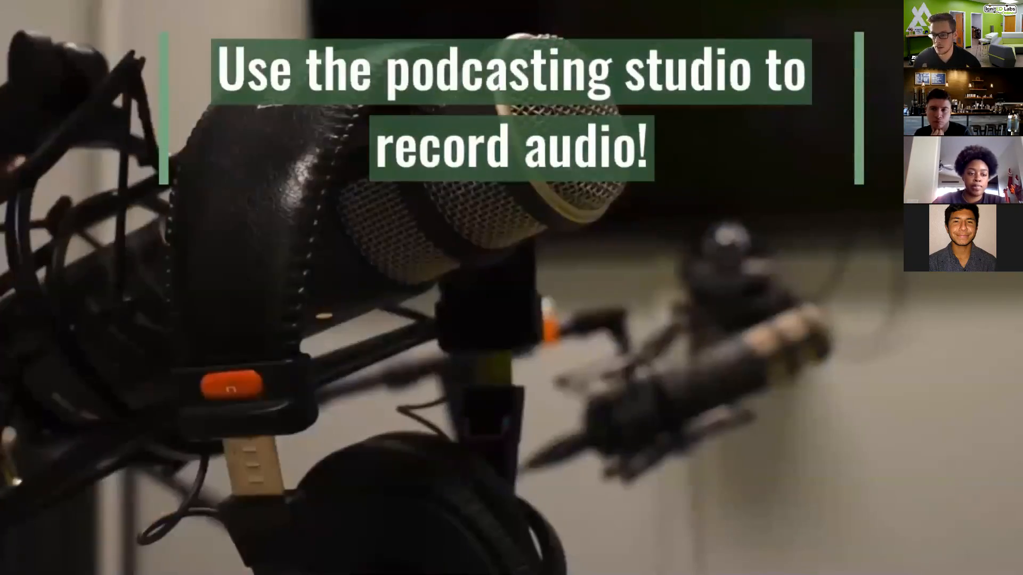
Step: Watch Tempe_Lab.mp4 through its closing credits, then return to the Spark editor in Chrome
mouse_move(657, 225)
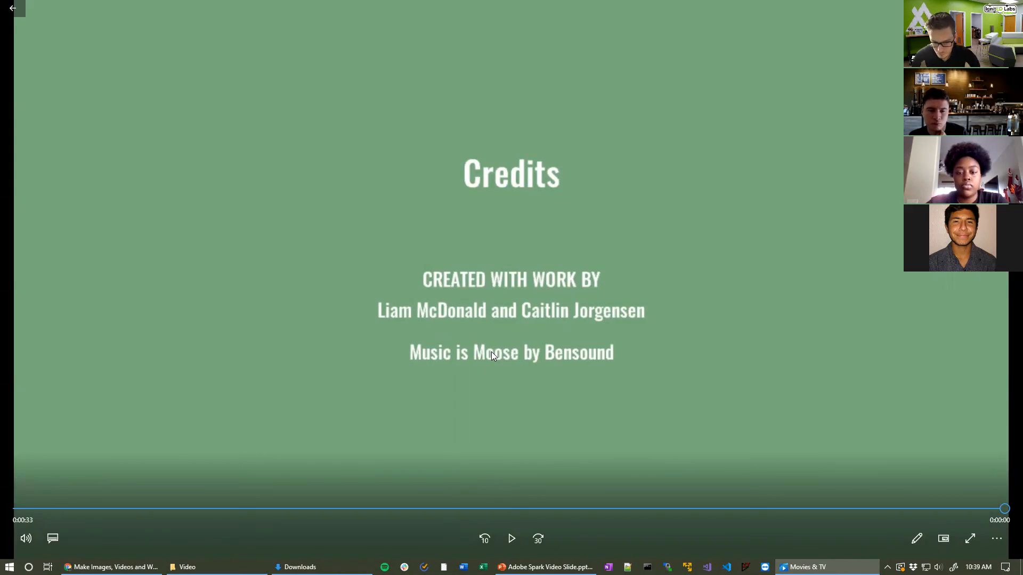
left_click(111, 567)
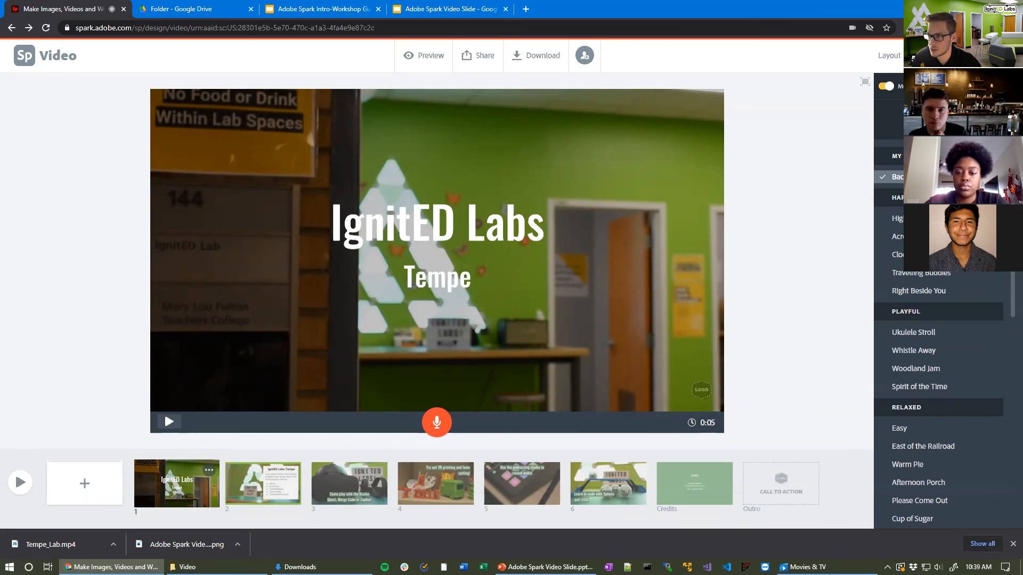
Step: Preview the video from the title slide, then drag the 'Try out 3D printing and laser cutting!' slide thumbnail in the timeline
left_click(170, 422)
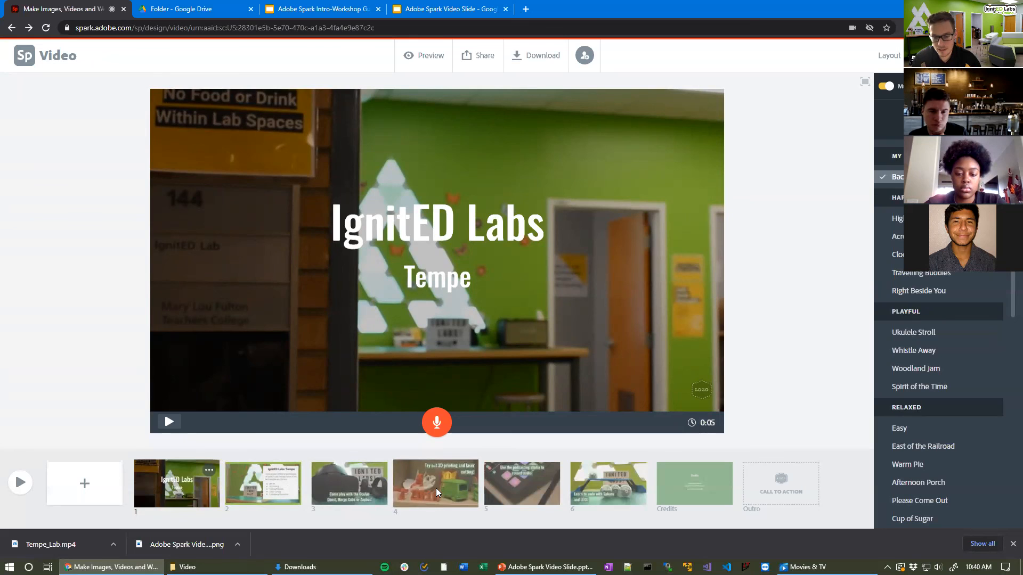
mouse_move(435, 487)
left_mouse_down()
mouse_move(351, 485)
mouse_move(418, 486)
left_mouse_up()
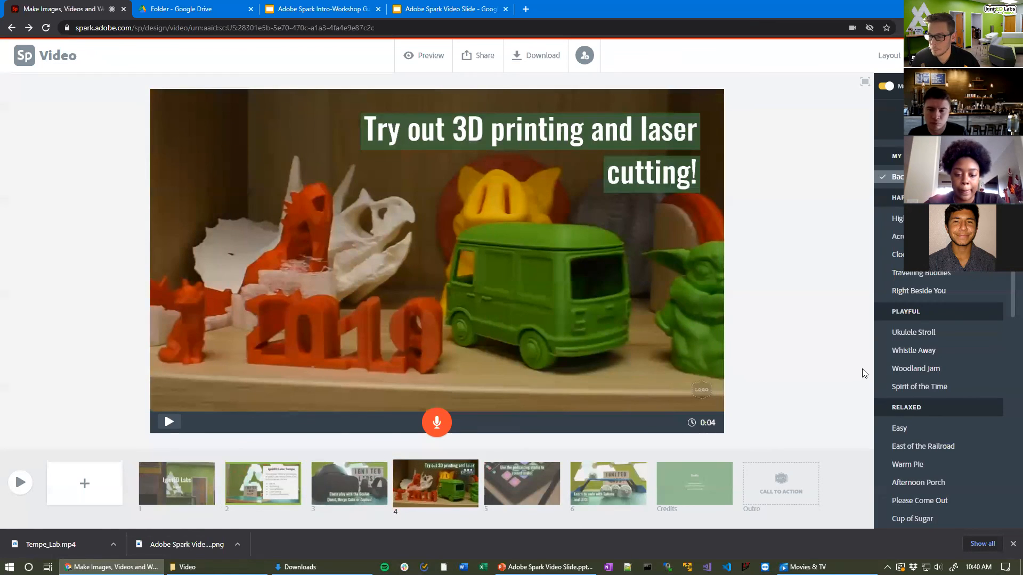